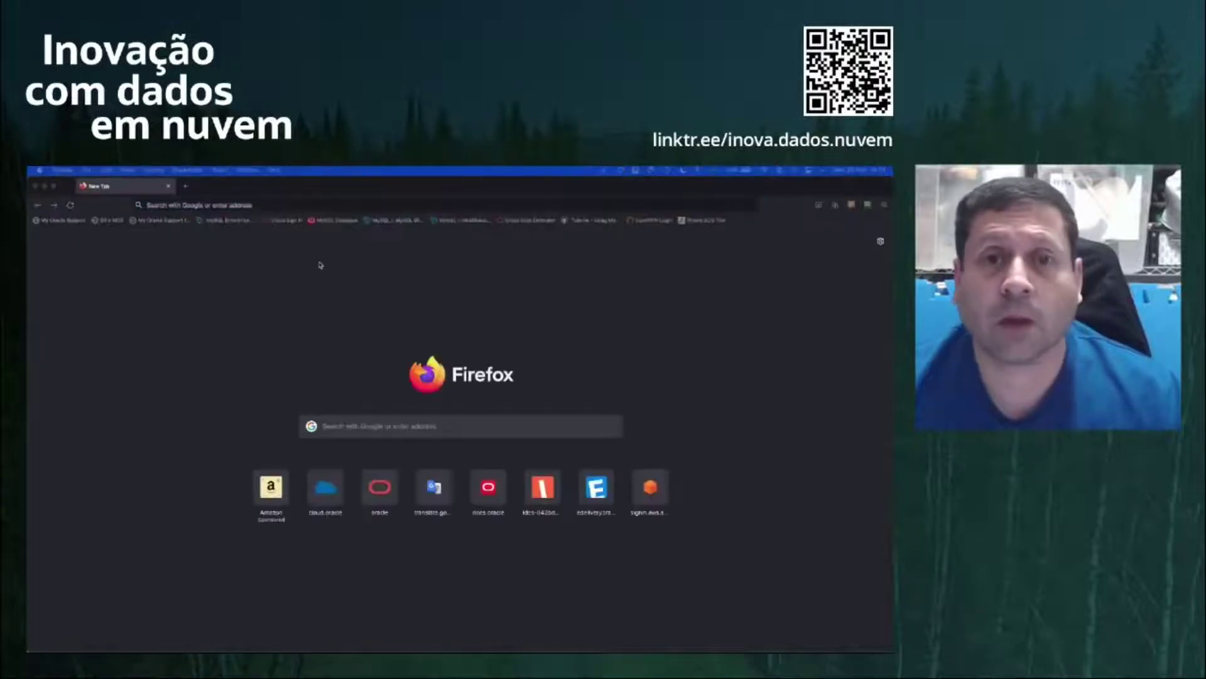
Step: Sign in with the cloud account name and switch the region to Brazil East (Sao Paulo)
click(289, 221)
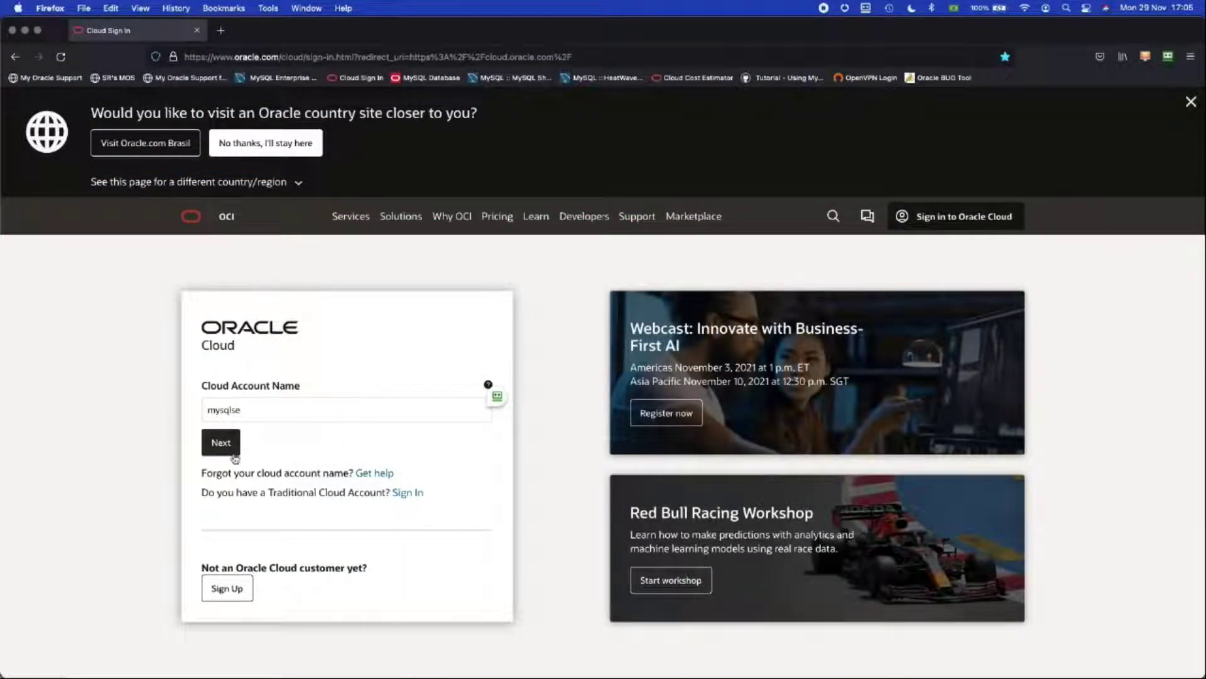
click(222, 448)
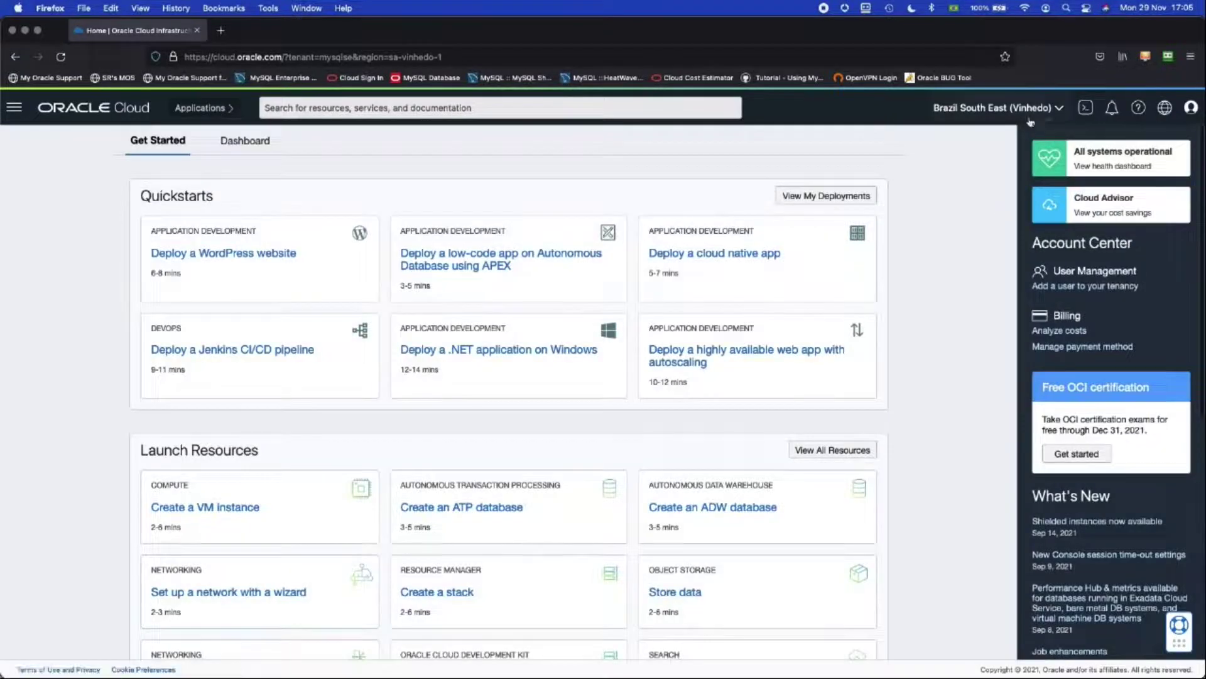
click(1030, 119)
click(971, 245)
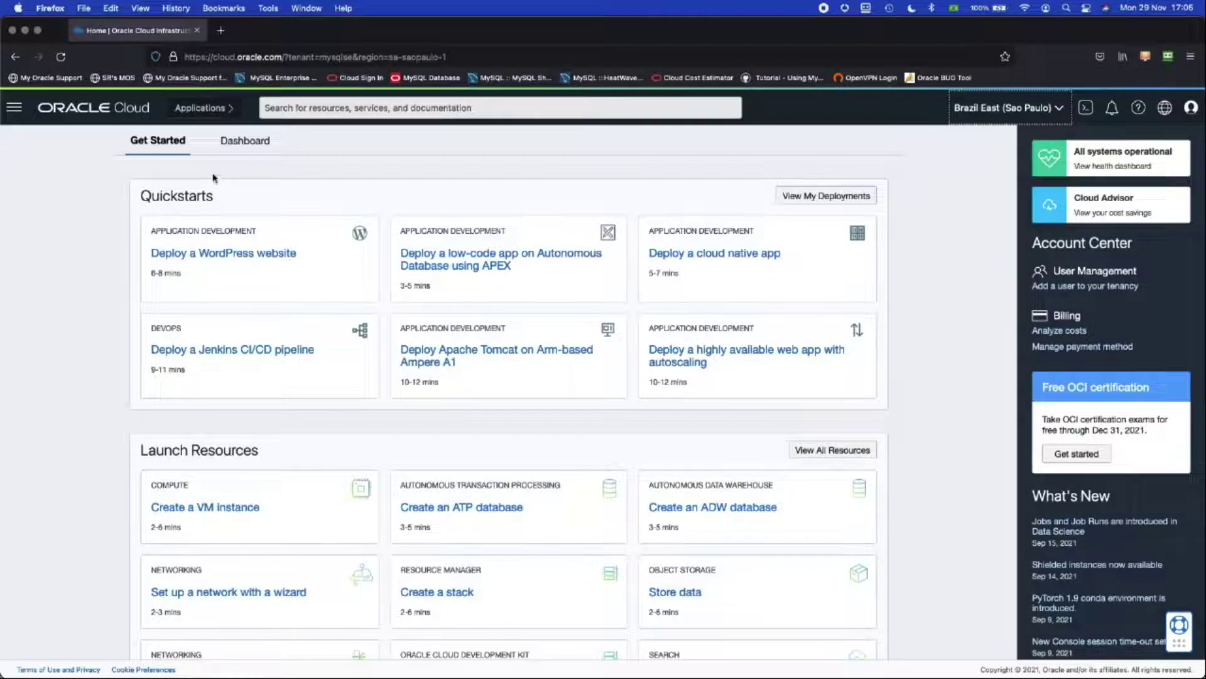
click(14, 110)
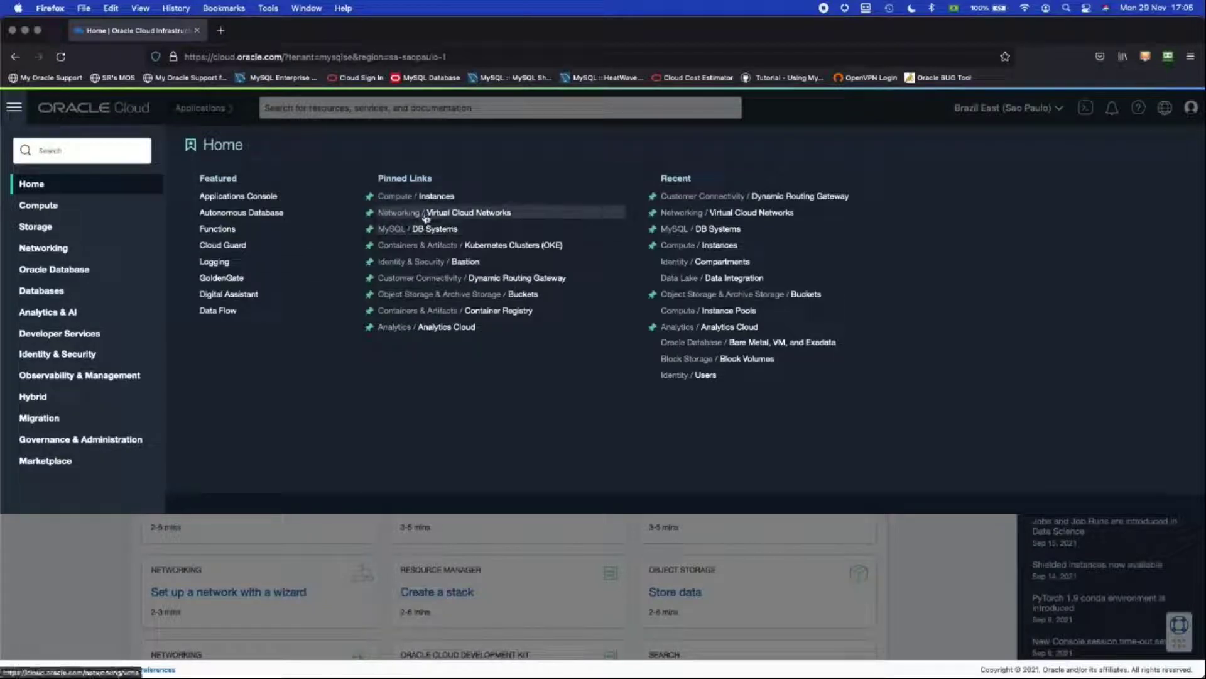
Step: Compare the VCN ranges: 10.0.0.0/16 in Sao Paulo versus 192.168.0.0/16 in Vinhedo
click(422, 215)
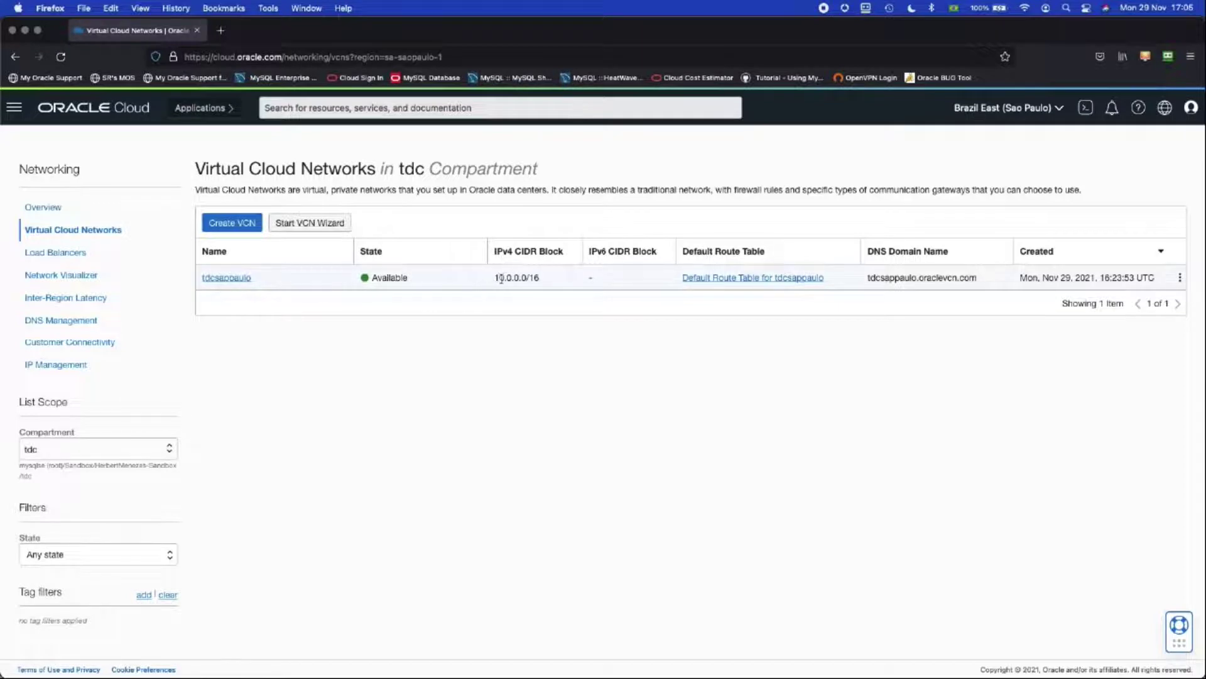
drag(496, 280, 546, 281)
click(973, 113)
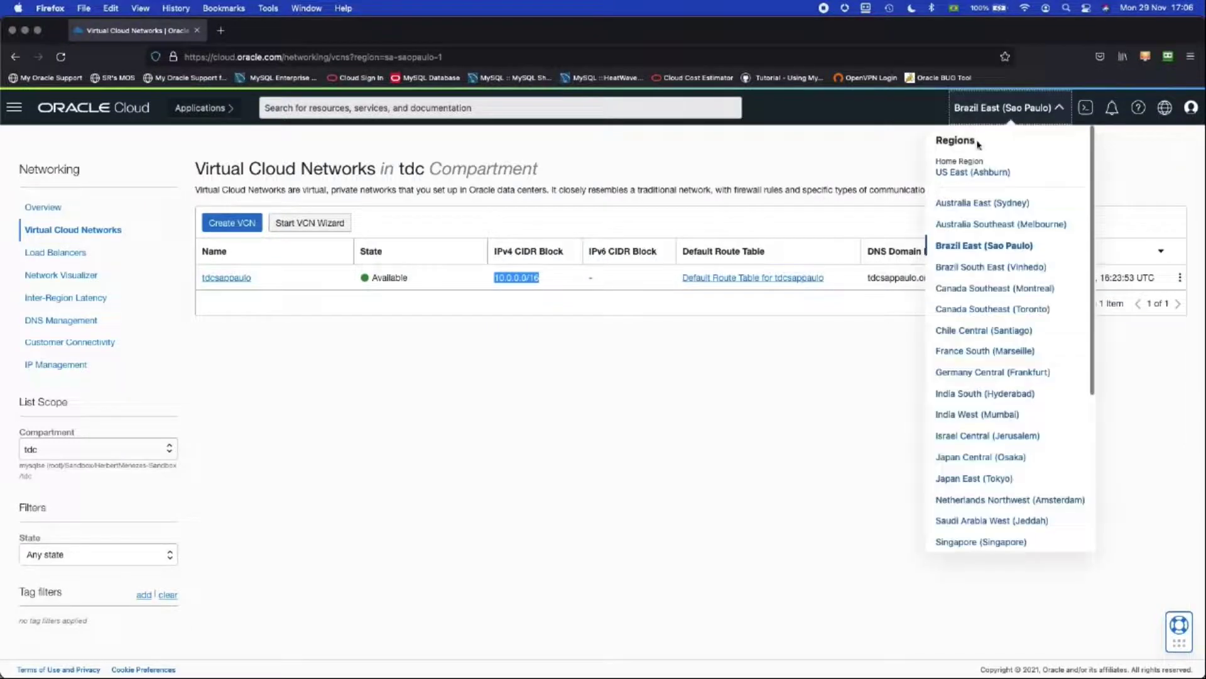
click(973, 268)
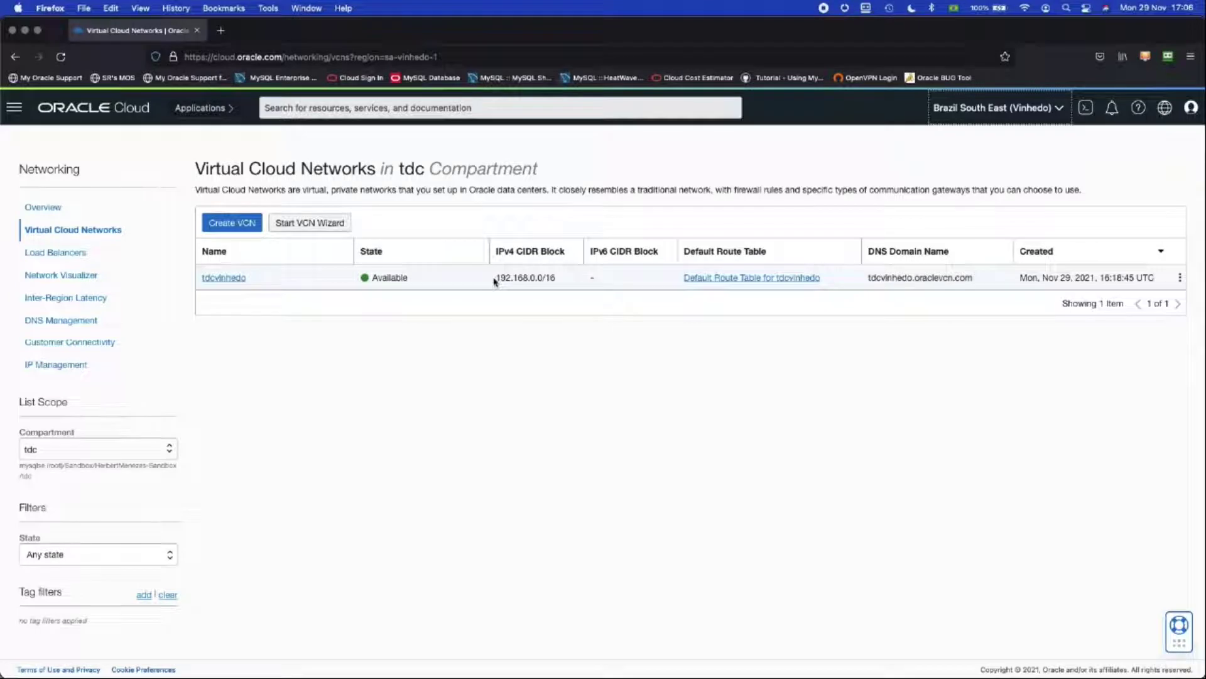
drag(497, 280, 558, 280)
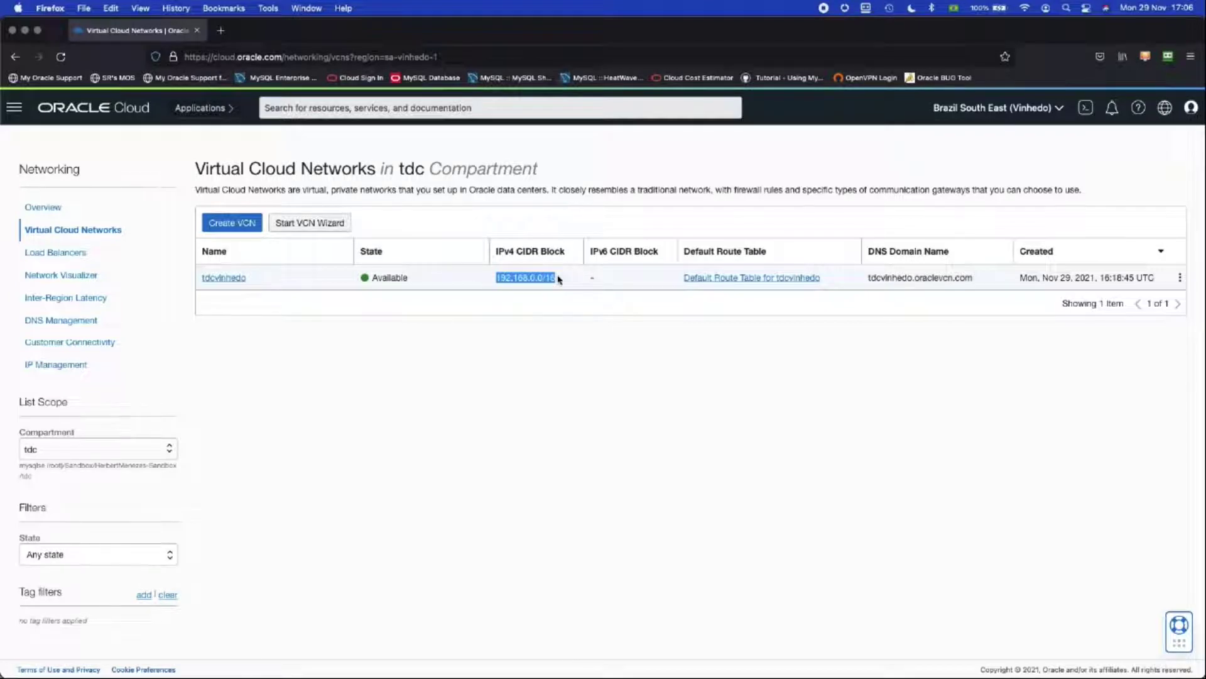
click(559, 312)
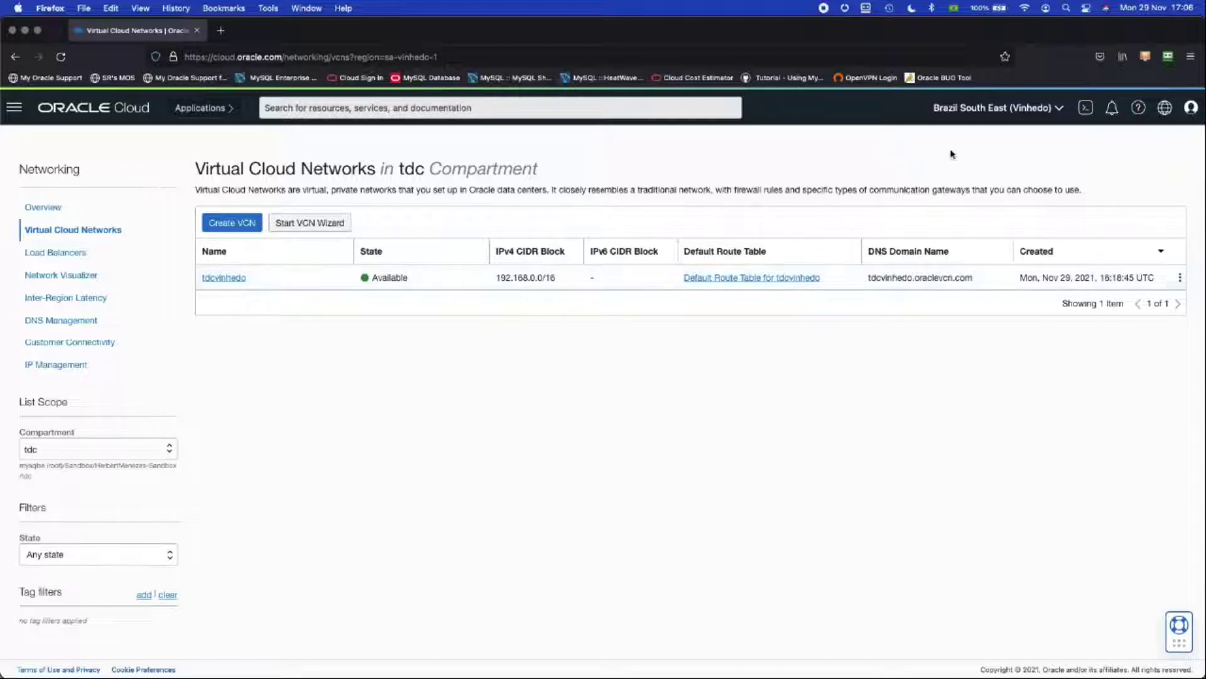
Step: Return to Brazil East (Sao Paulo) and go to the MySQL DB Systems list
click(962, 116)
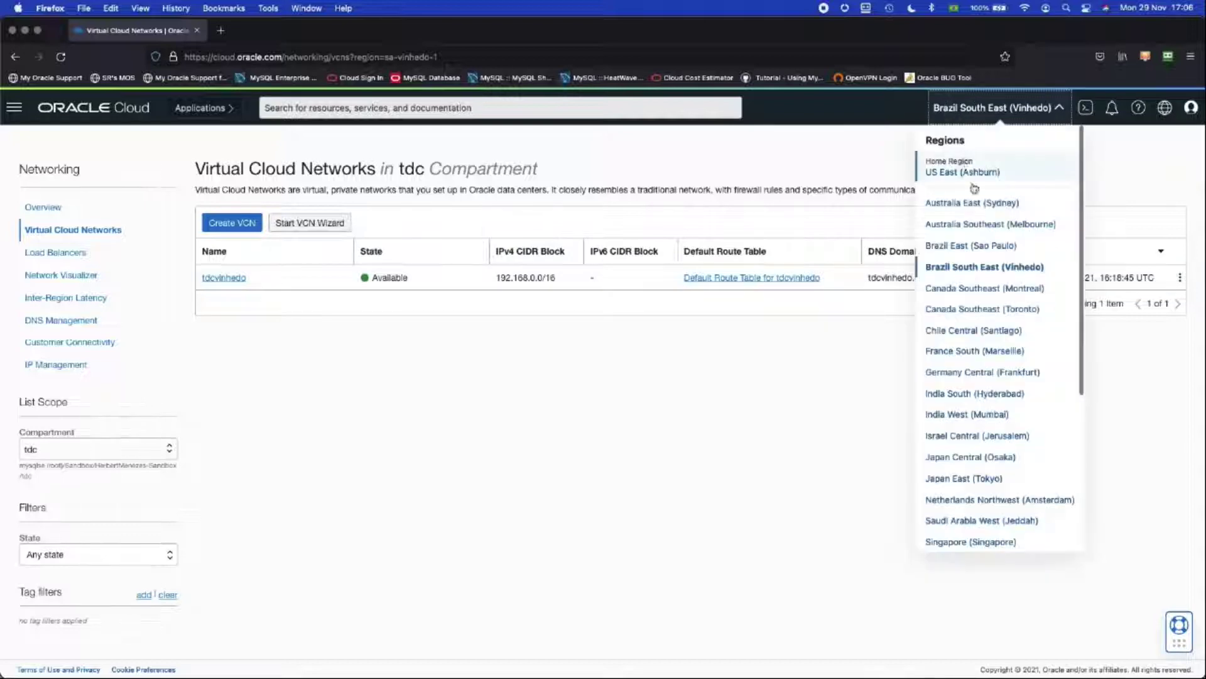
click(967, 246)
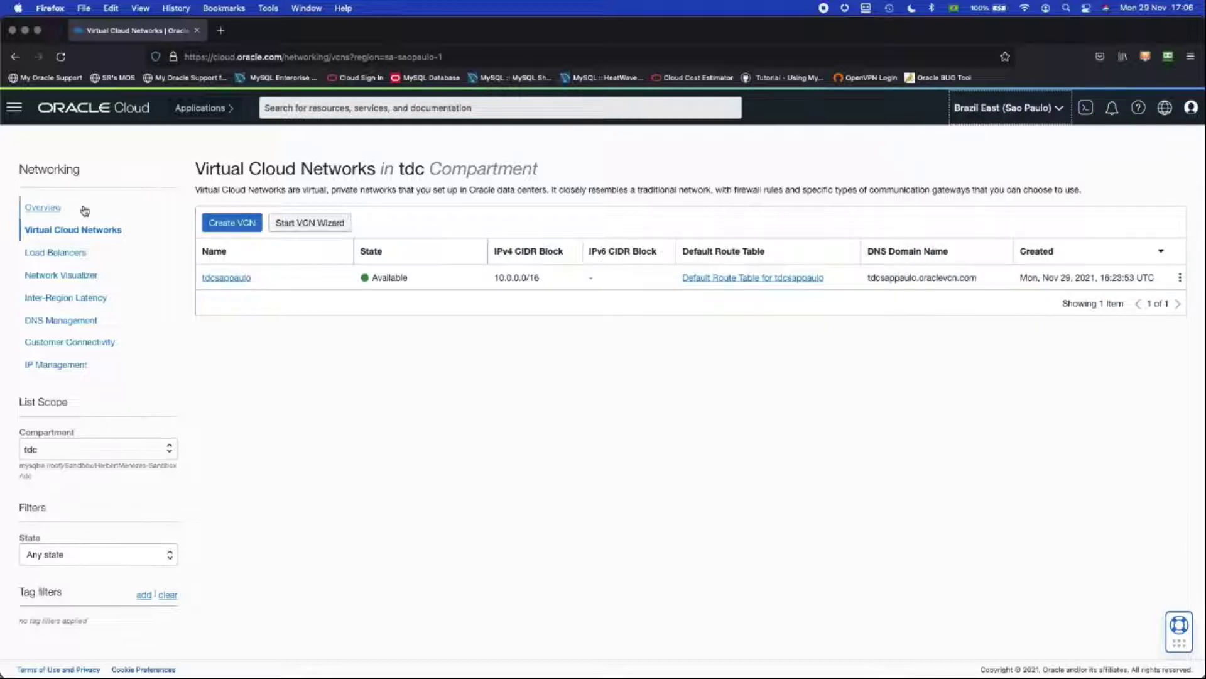
click(14, 107)
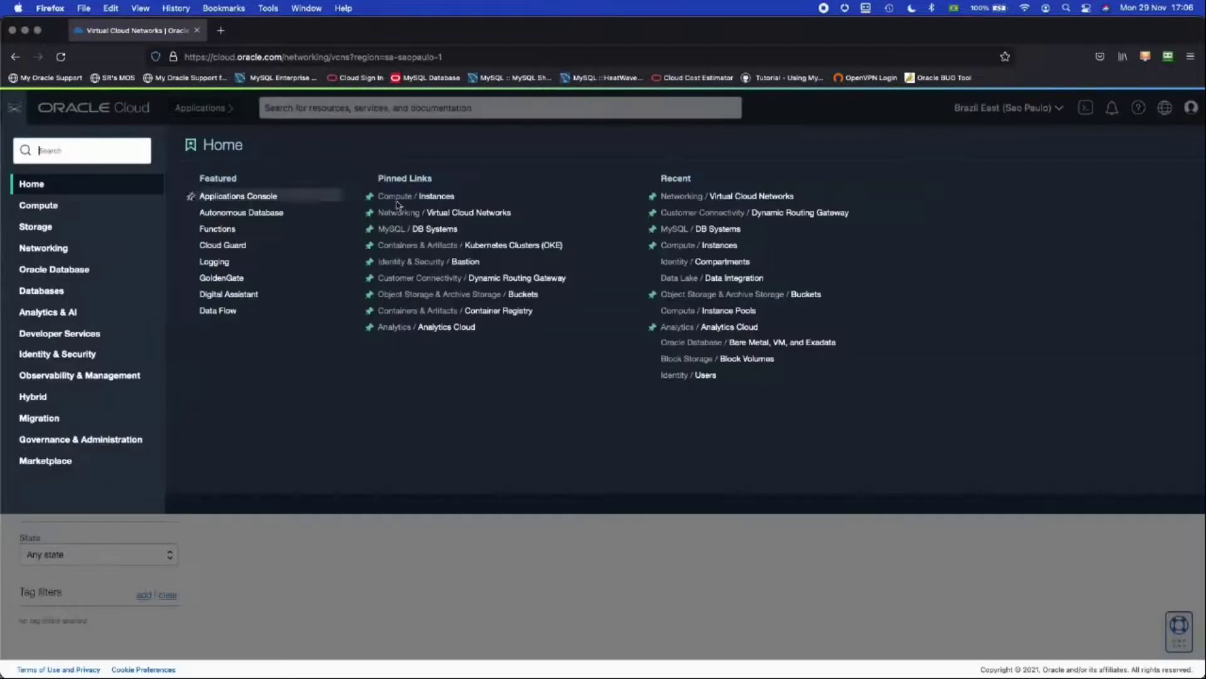
click(418, 228)
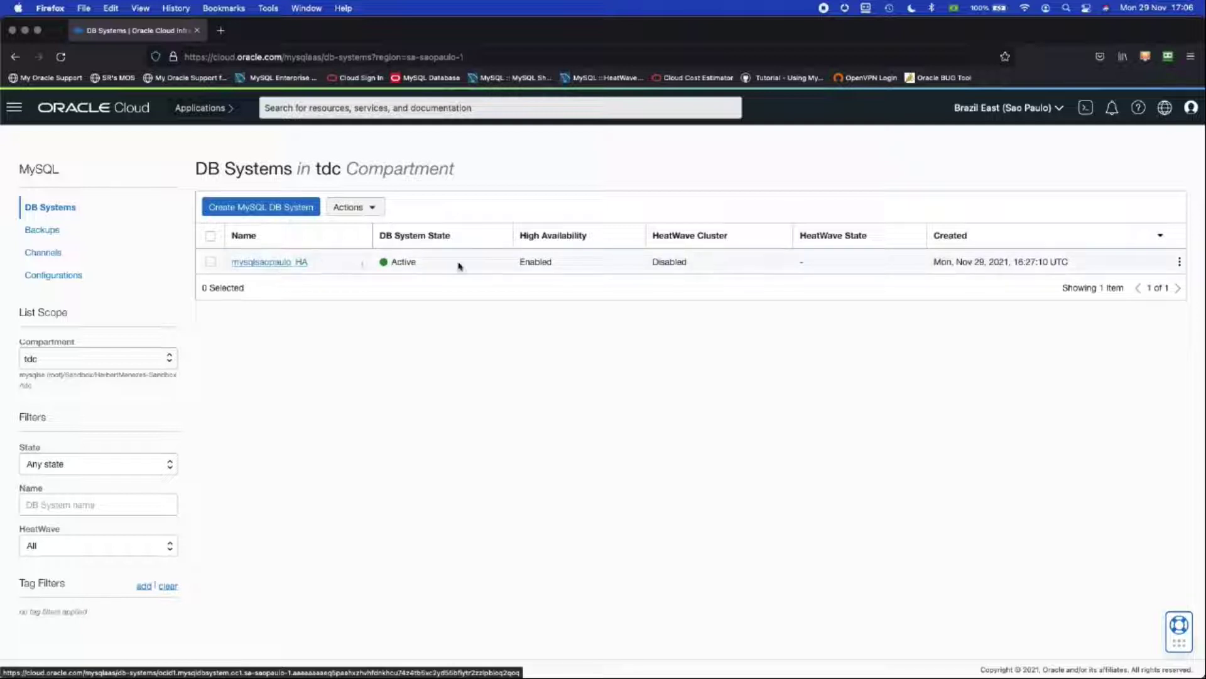
Step: Review the mysqlsaopaulo_HA DB system's details and endpoint
click(288, 263)
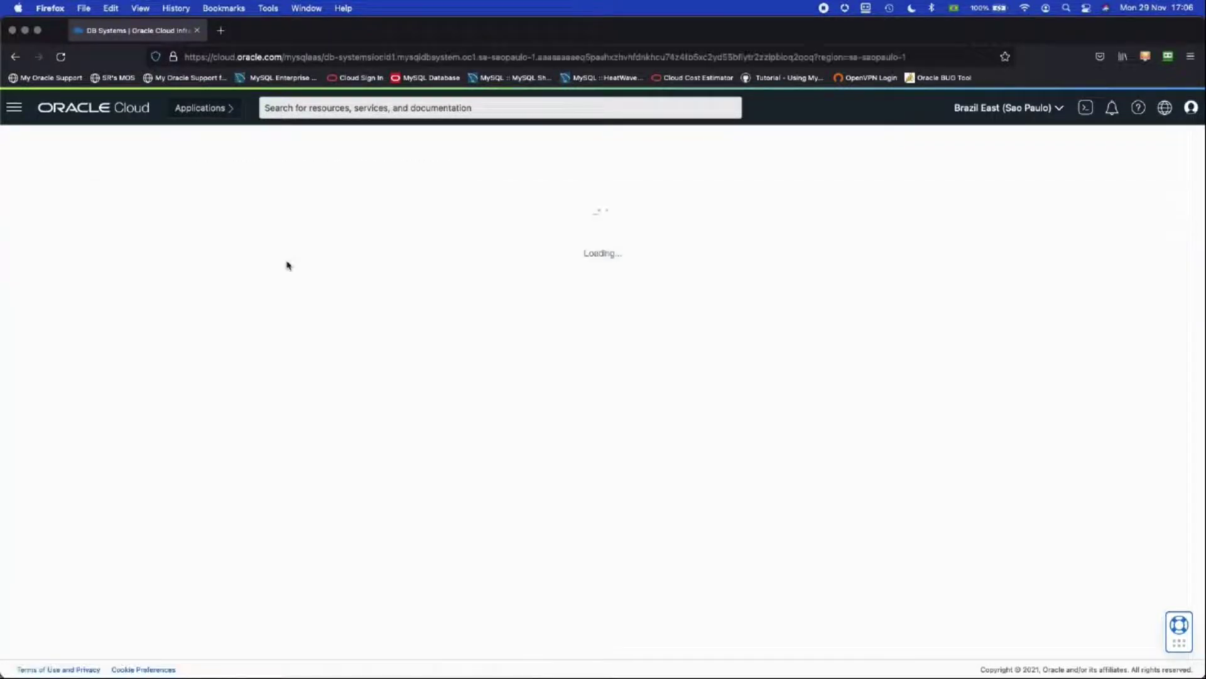
scroll(590, 383, down, 3)
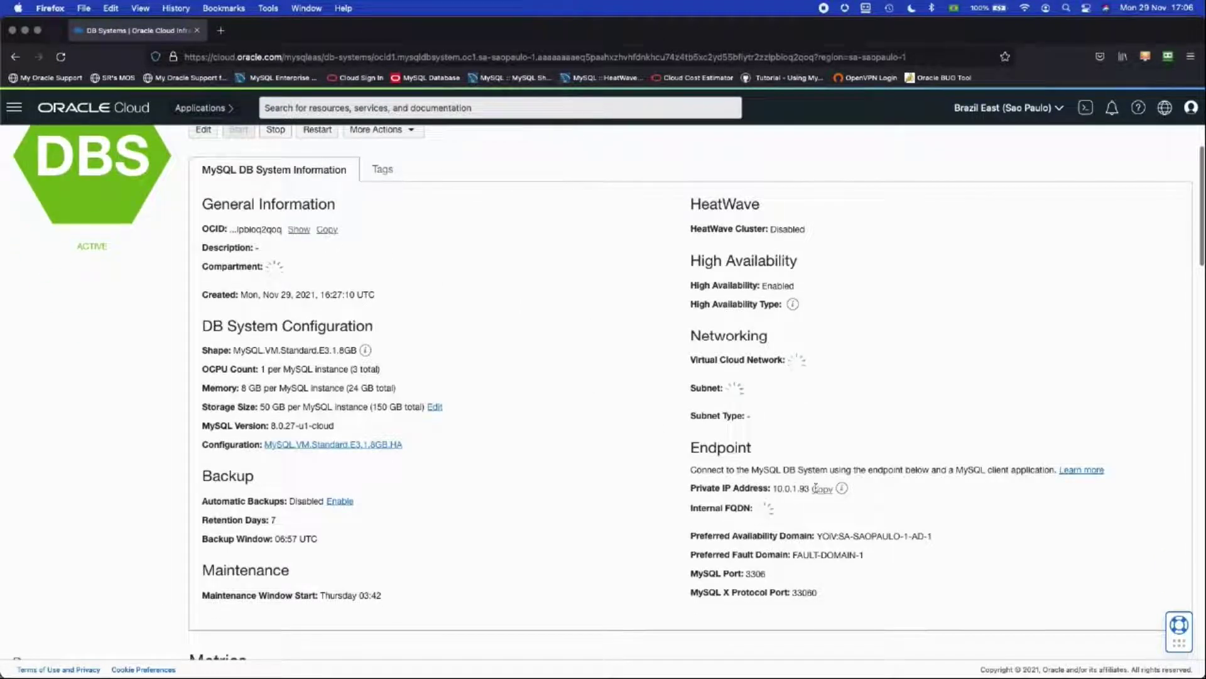
scroll(818, 492, up, 3)
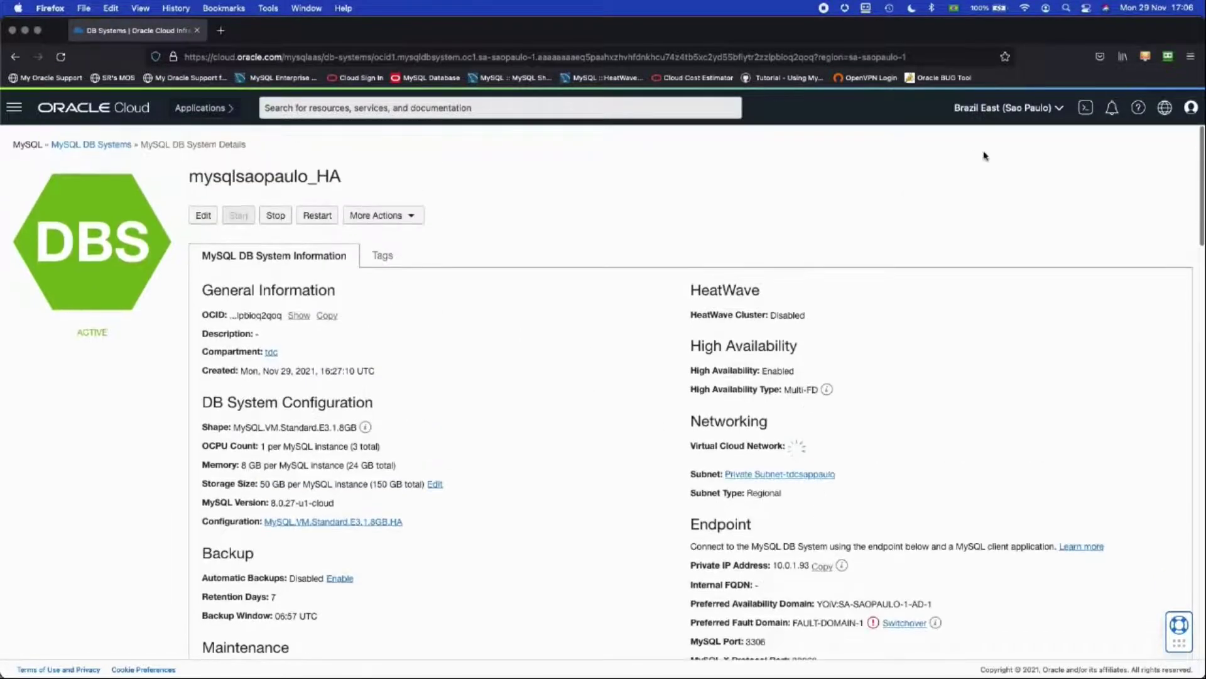
Step: Switch to Brazil South East (Vinhedo) and review the mysqlvinhedo_DR DB system's details
click(1005, 108)
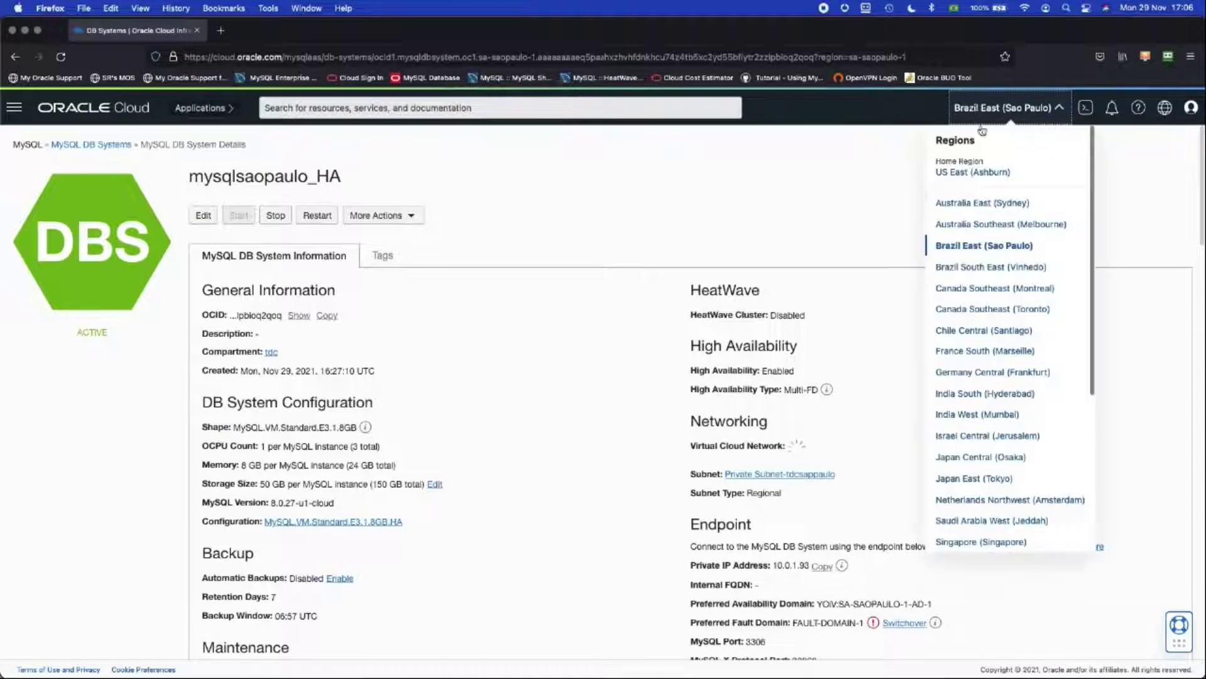
click(987, 267)
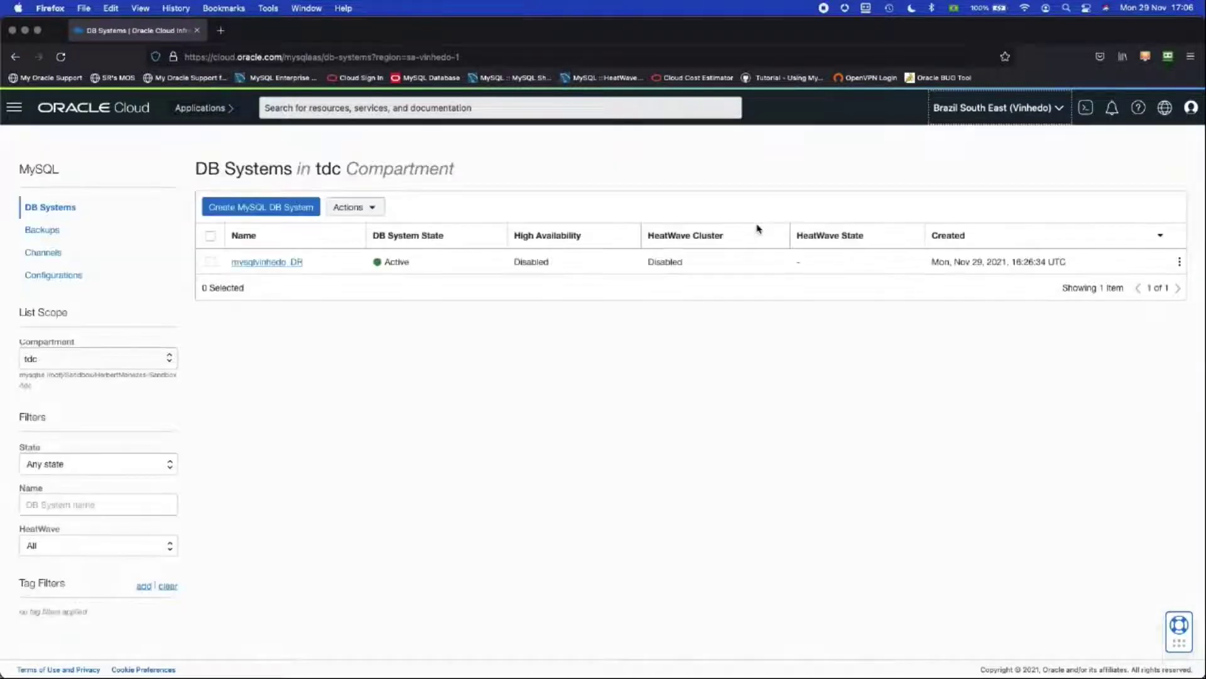
click(280, 263)
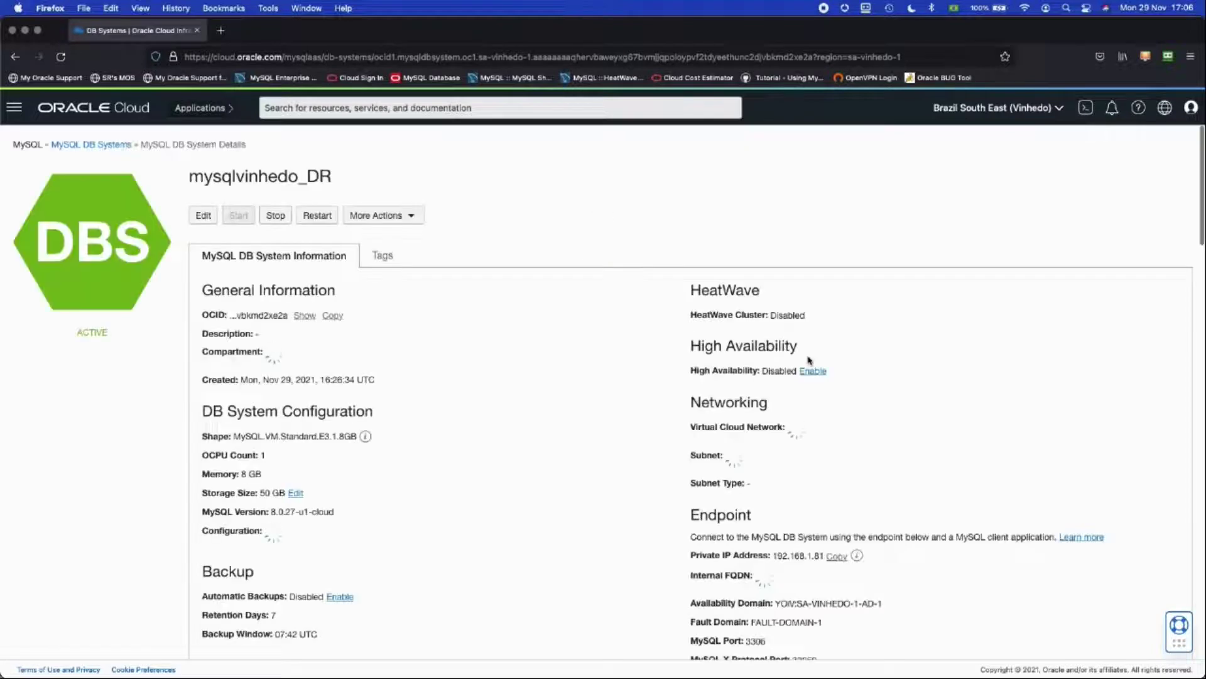
scroll(811, 377, down, 4)
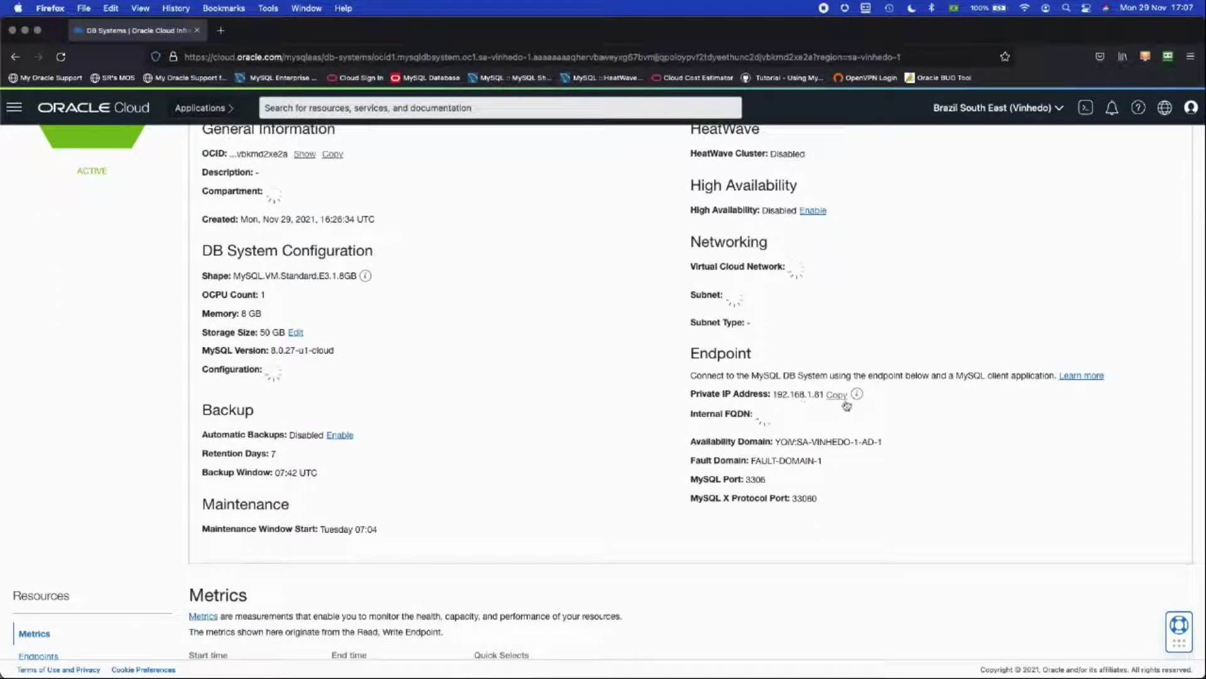
scroll(847, 405, up, 3)
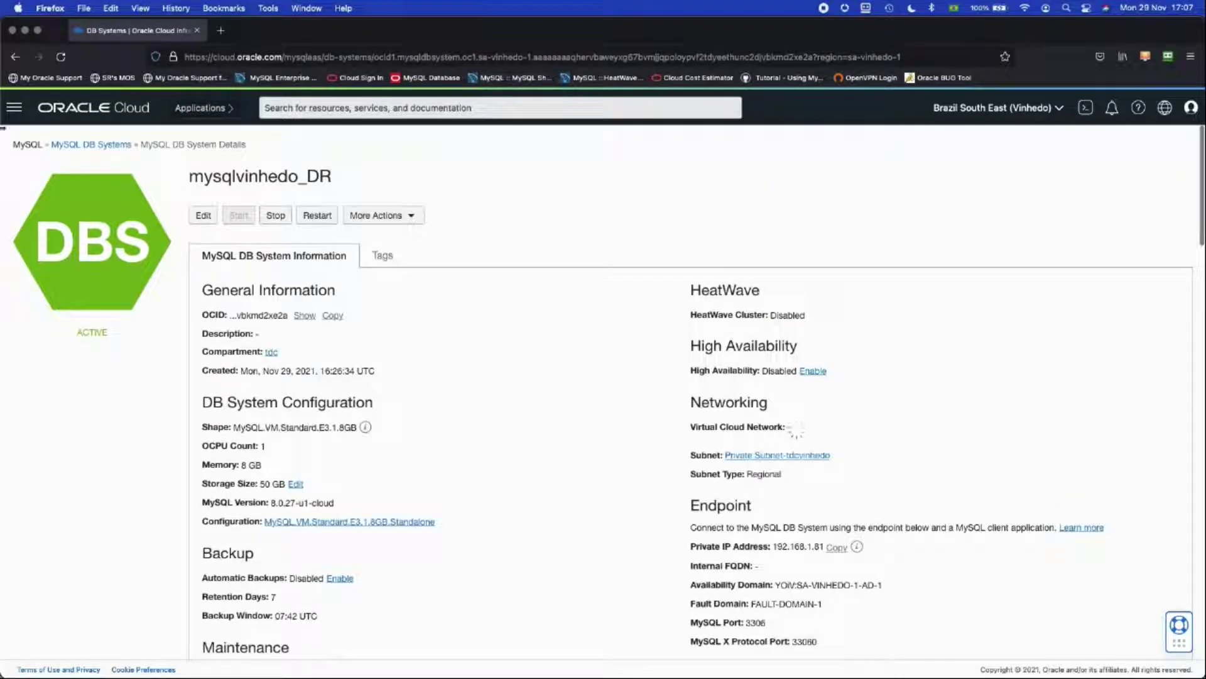
click(14, 107)
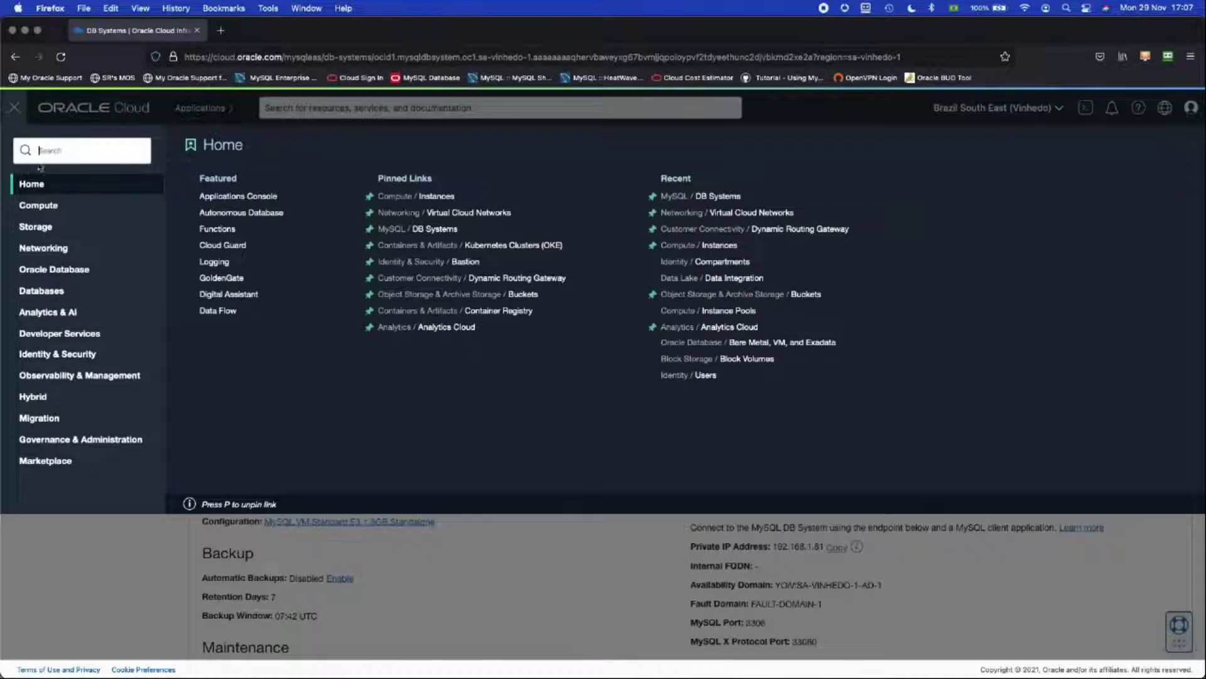
Step: Go to Networking > Dynamic Routing Gateways and open the drg_vinhedo gateway
click(50, 250)
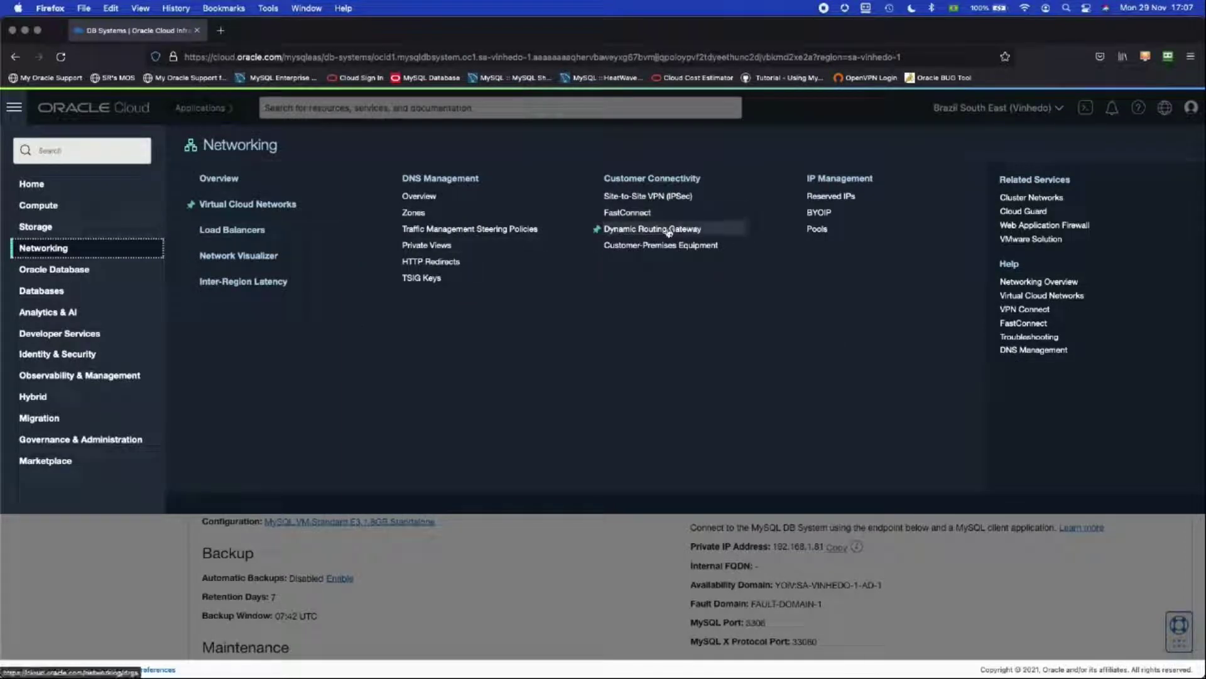
click(669, 230)
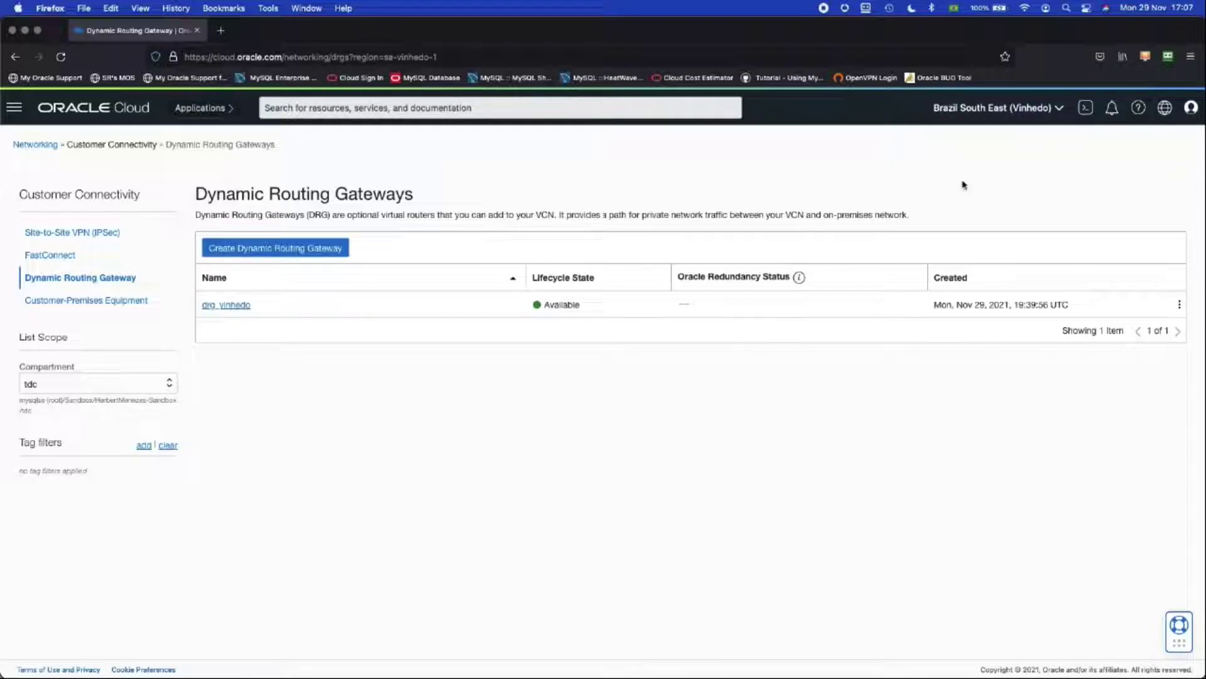
click(227, 305)
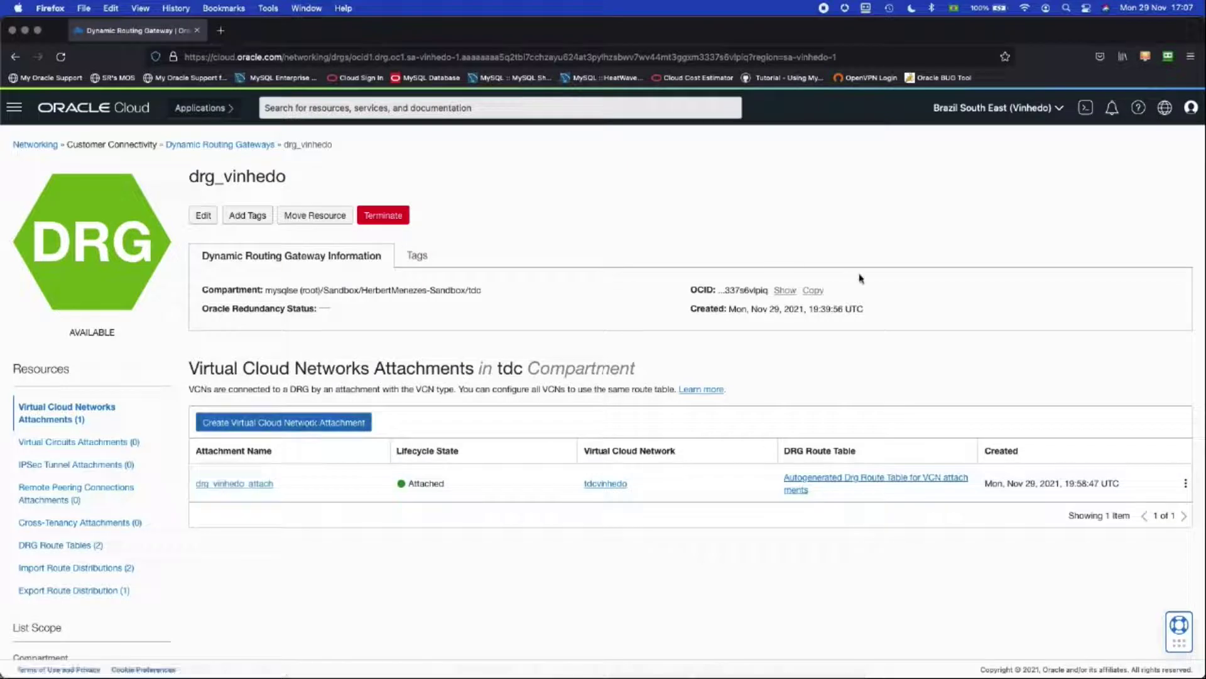
Step: In Sao Paulo, confirm drg_sp's attachment drg_sp_attach is a VCN attachment to tdcsaopaulo
click(962, 110)
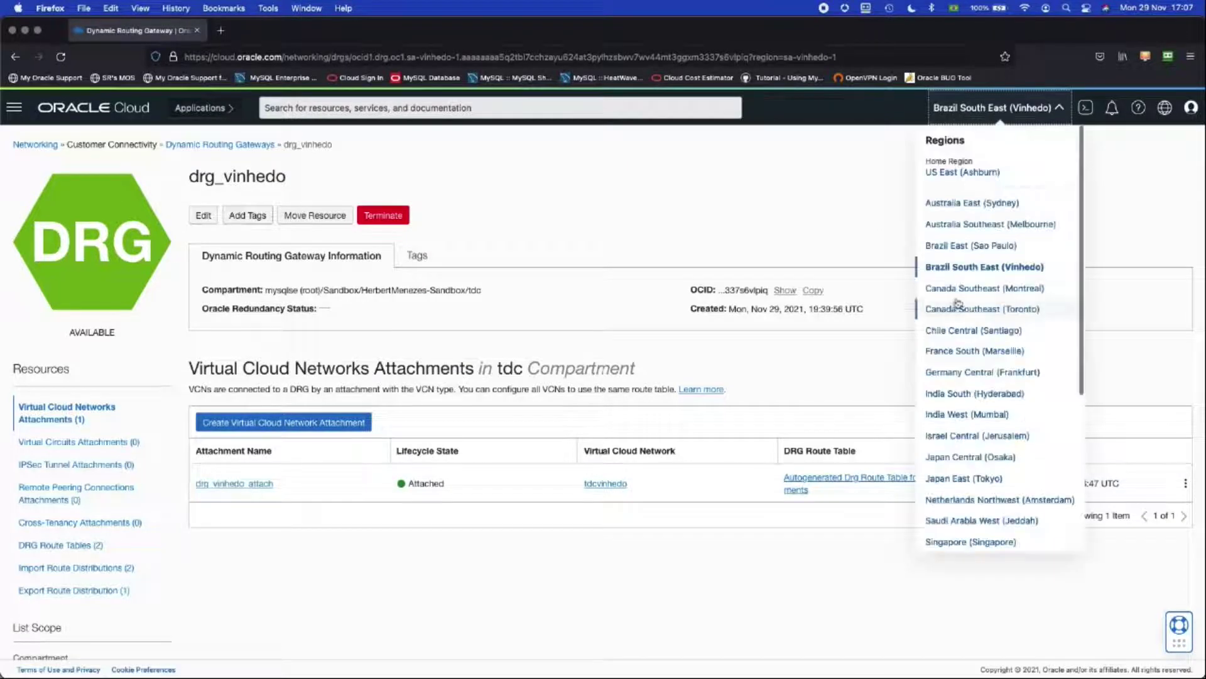
click(964, 245)
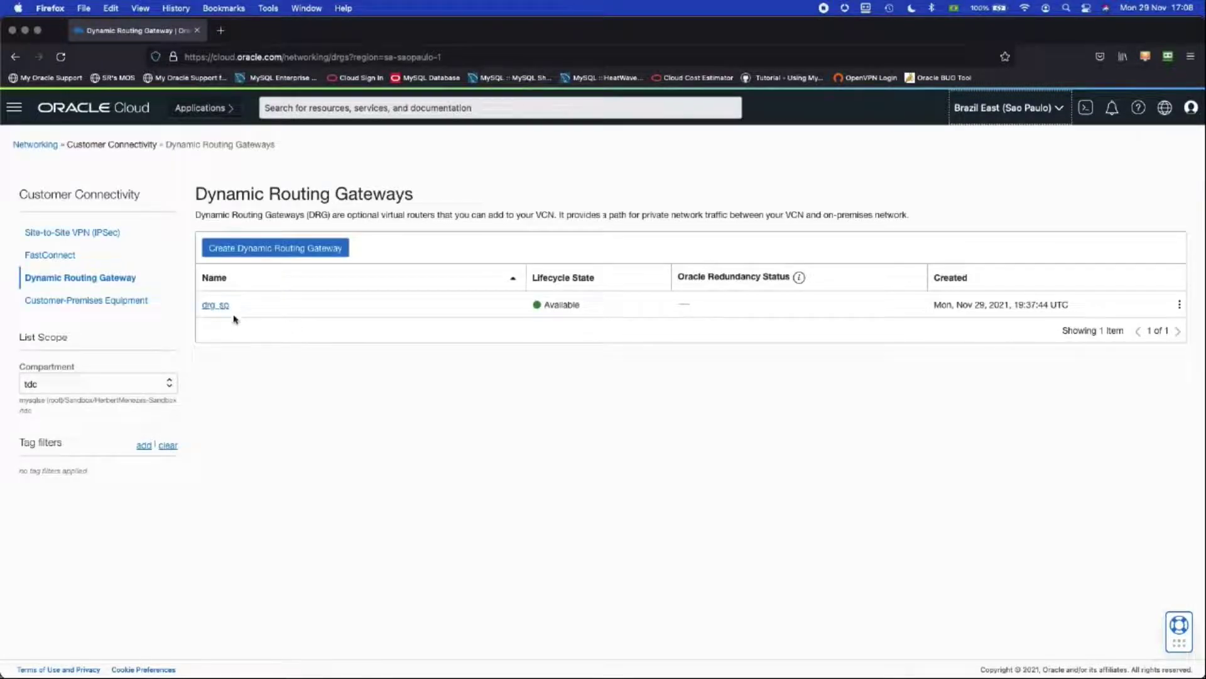
click(223, 306)
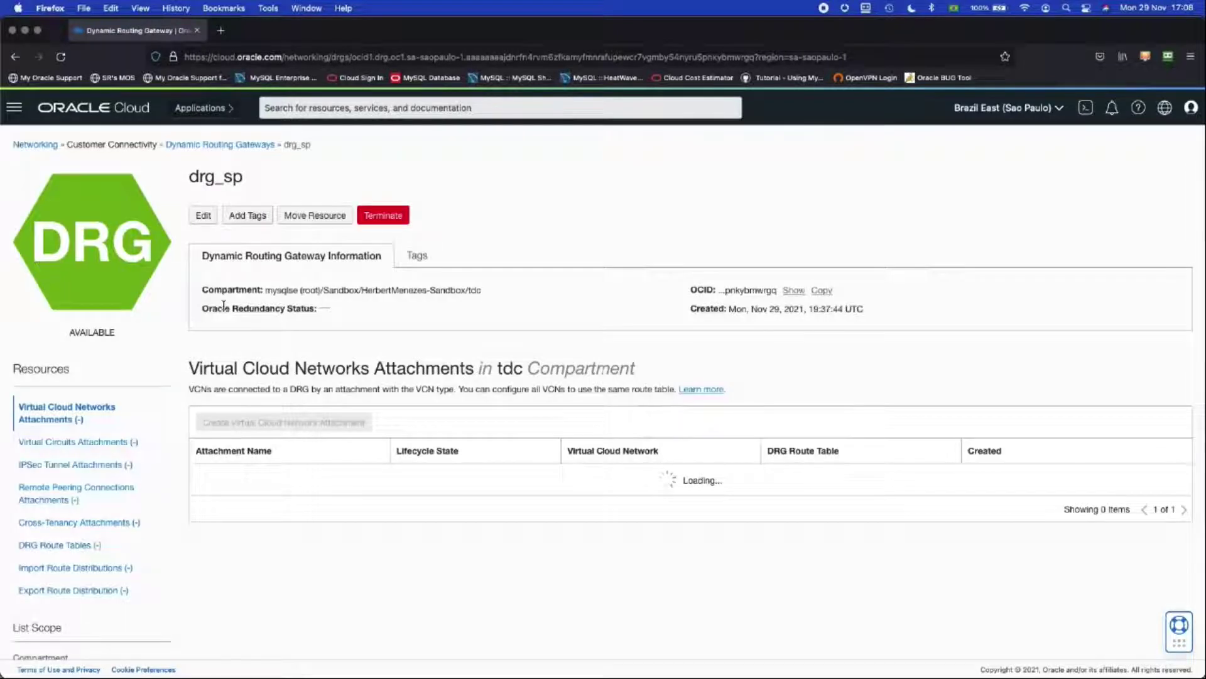
scroll(232, 305, down, 1)
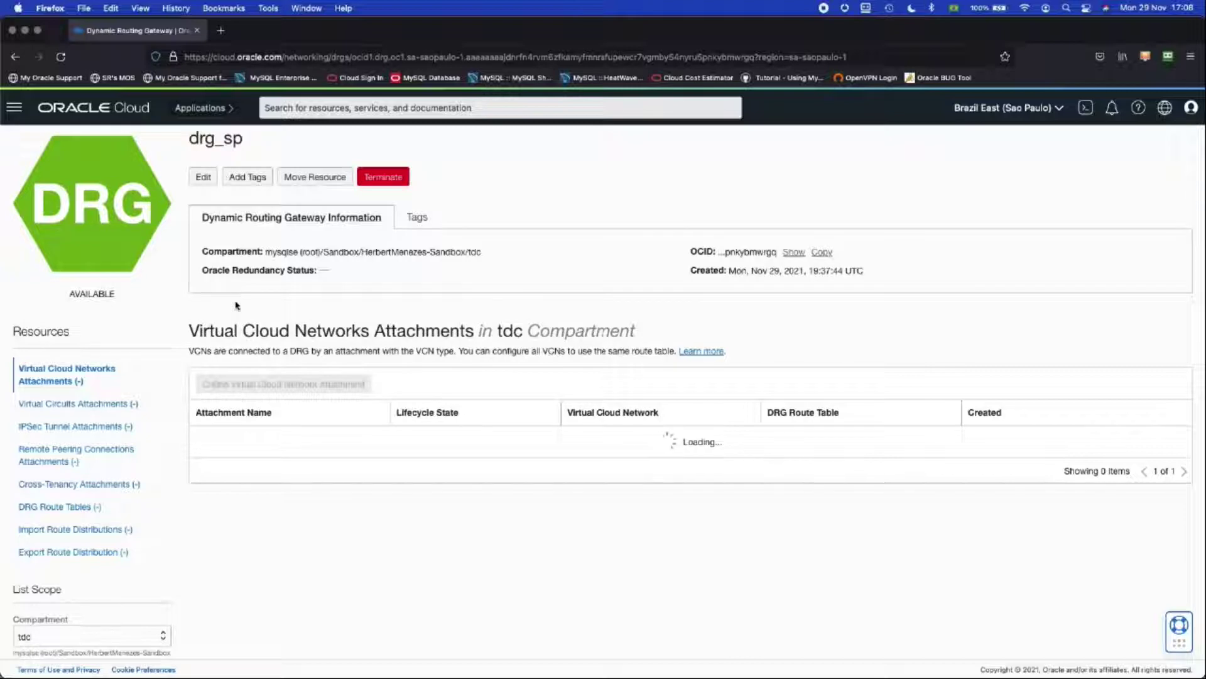
scroll(236, 305, up, 1)
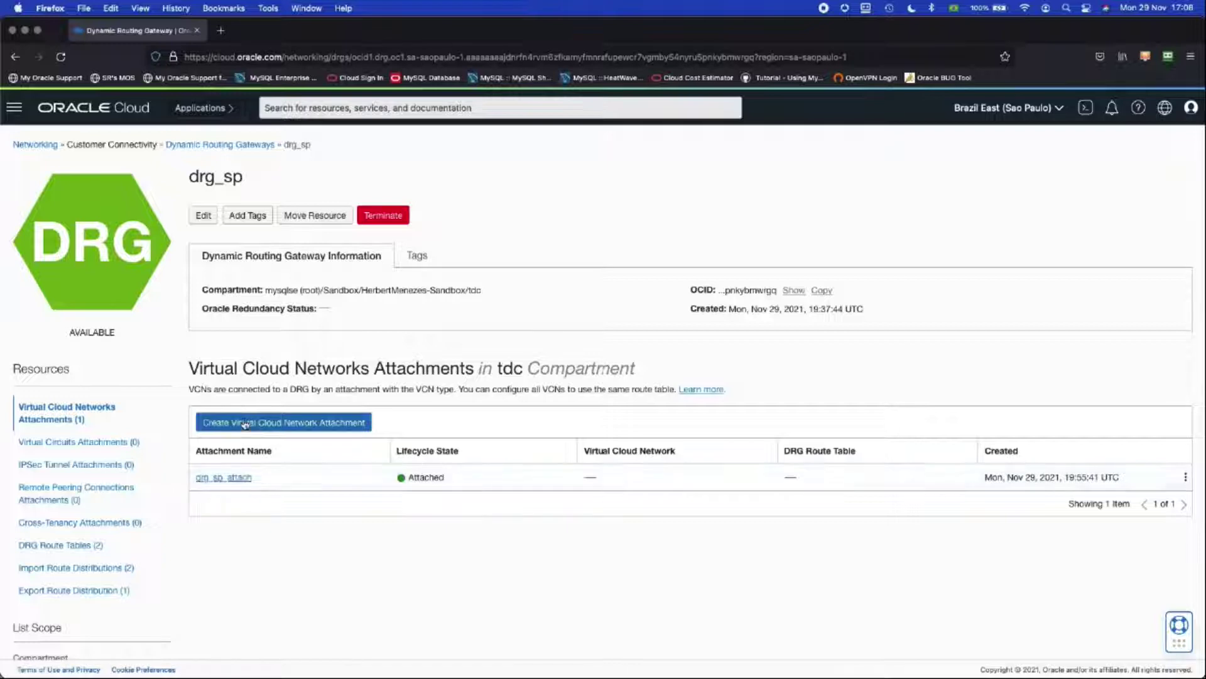
click(239, 481)
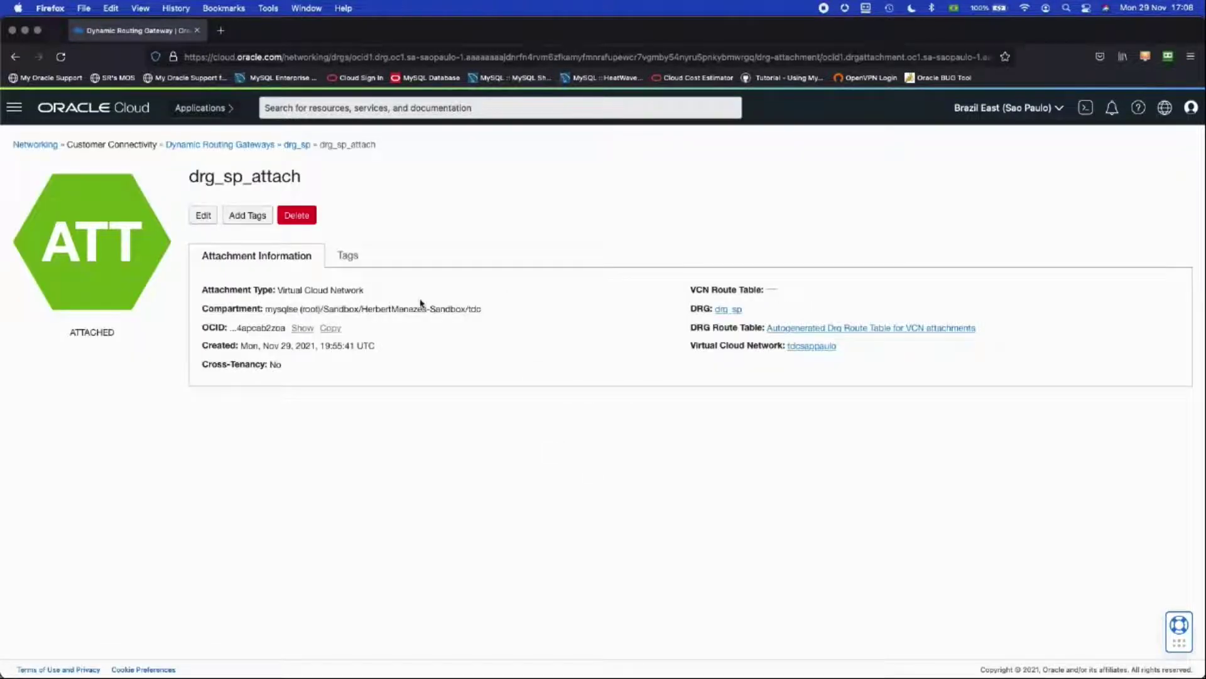
drag(284, 292, 345, 289)
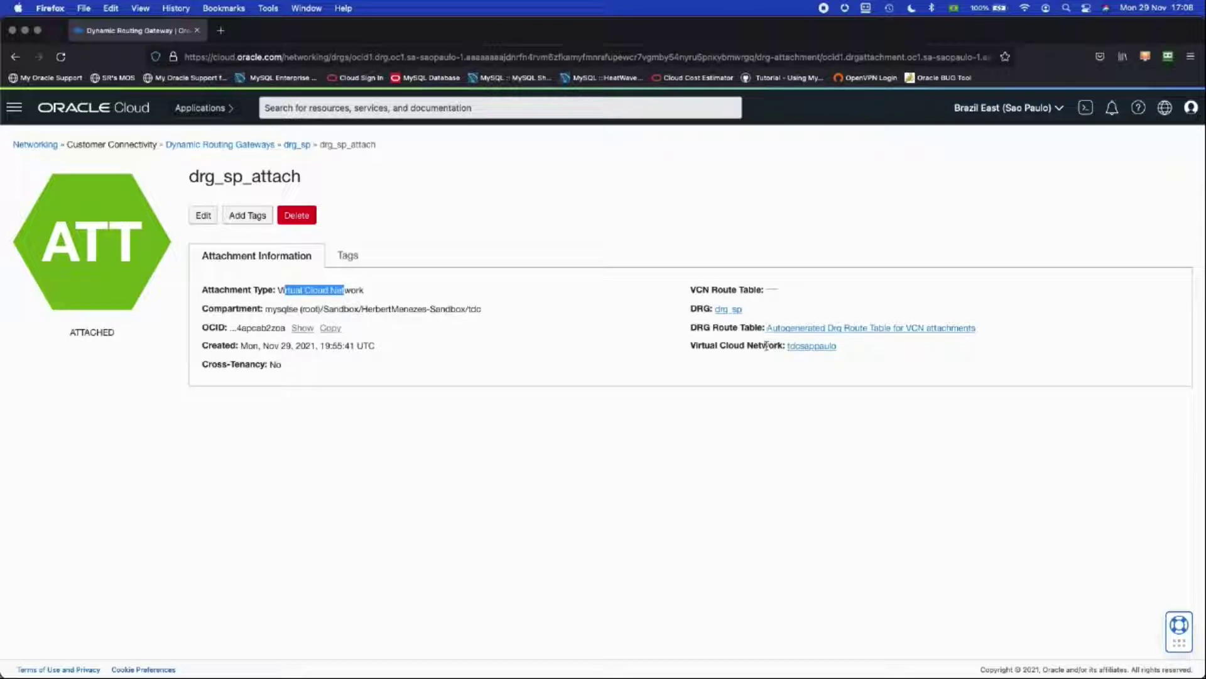
drag(782, 347, 861, 356)
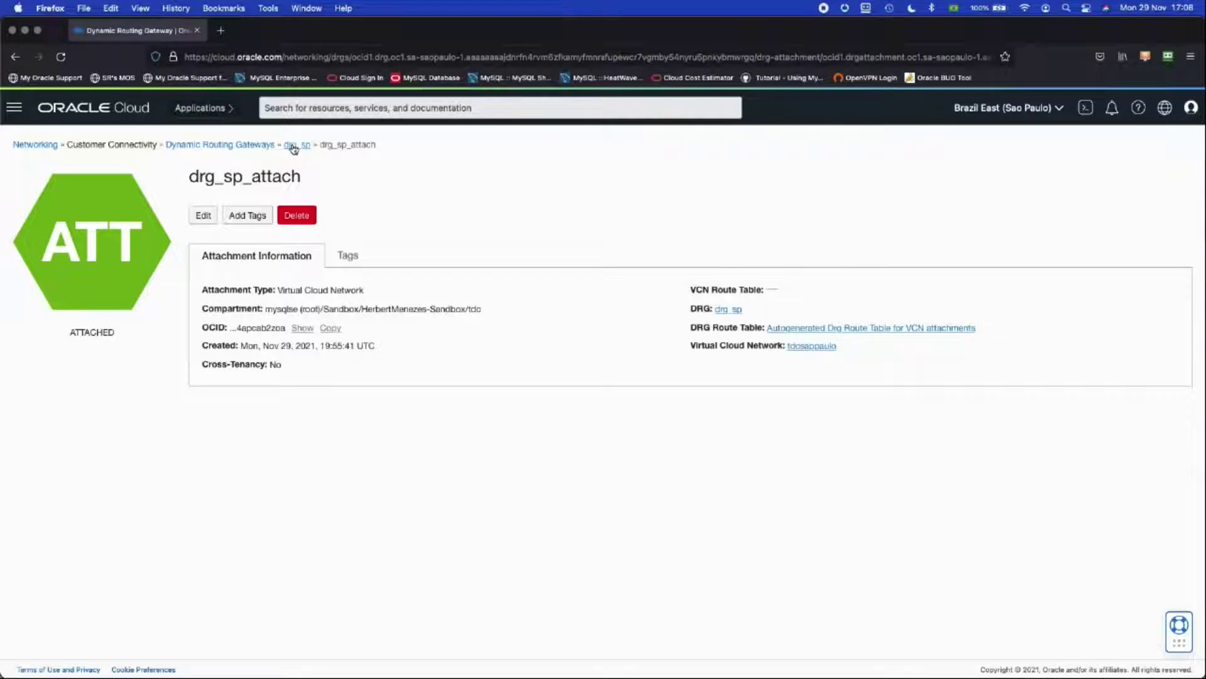
click(256, 144)
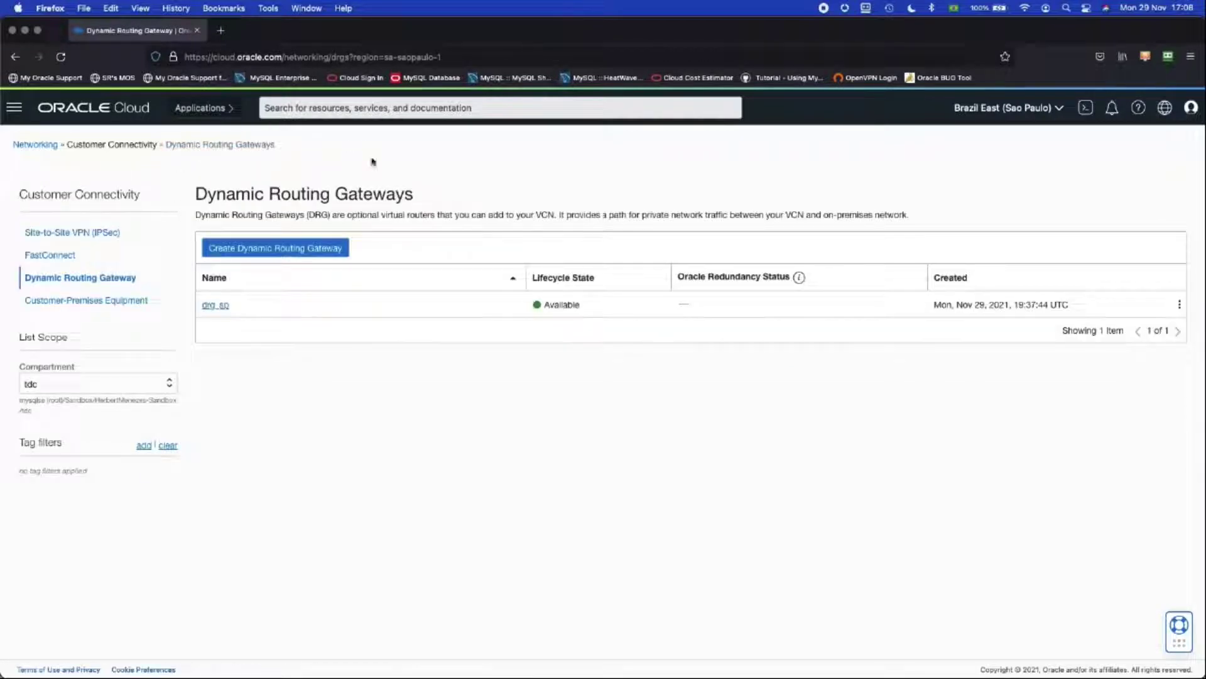
Step: Switch to Brazil South East (Vinhedo) and open the drg_vinhedo gateway
click(1006, 107)
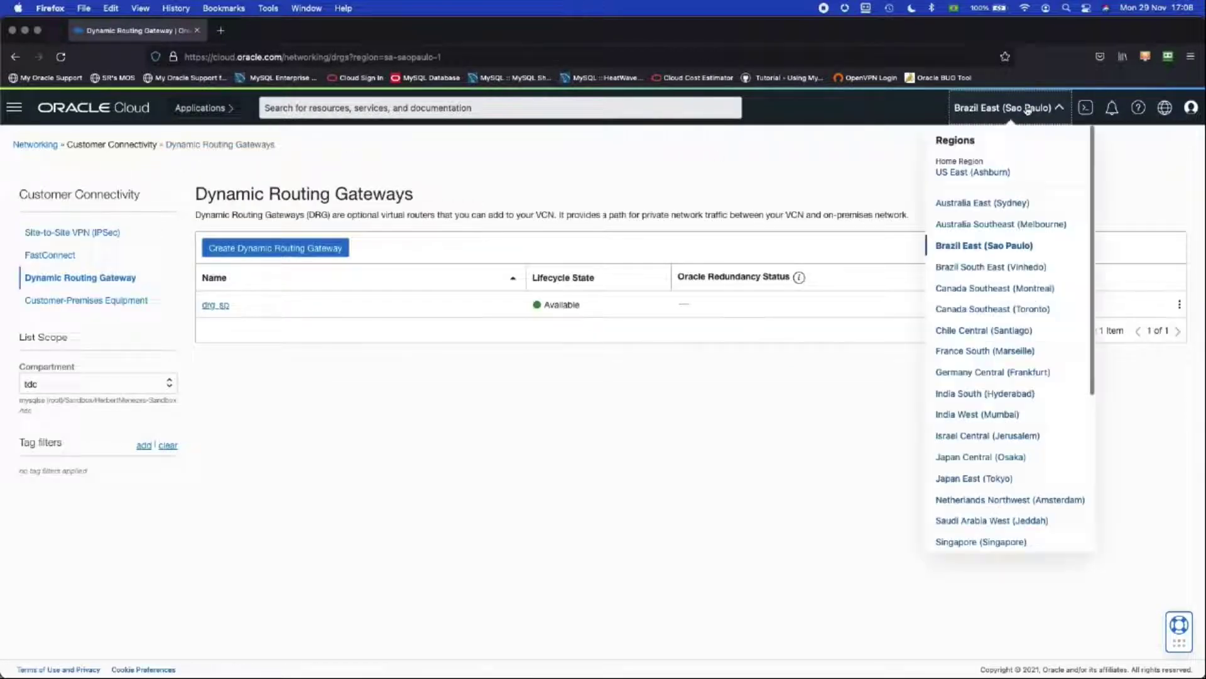
click(979, 267)
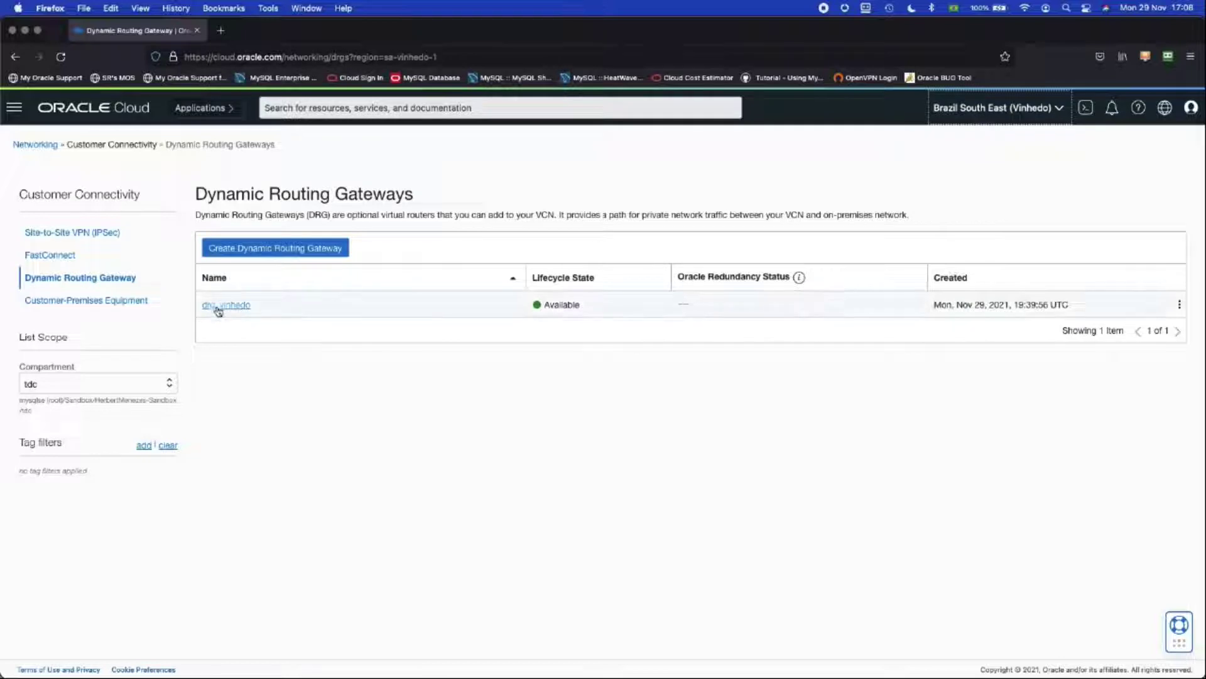
click(226, 304)
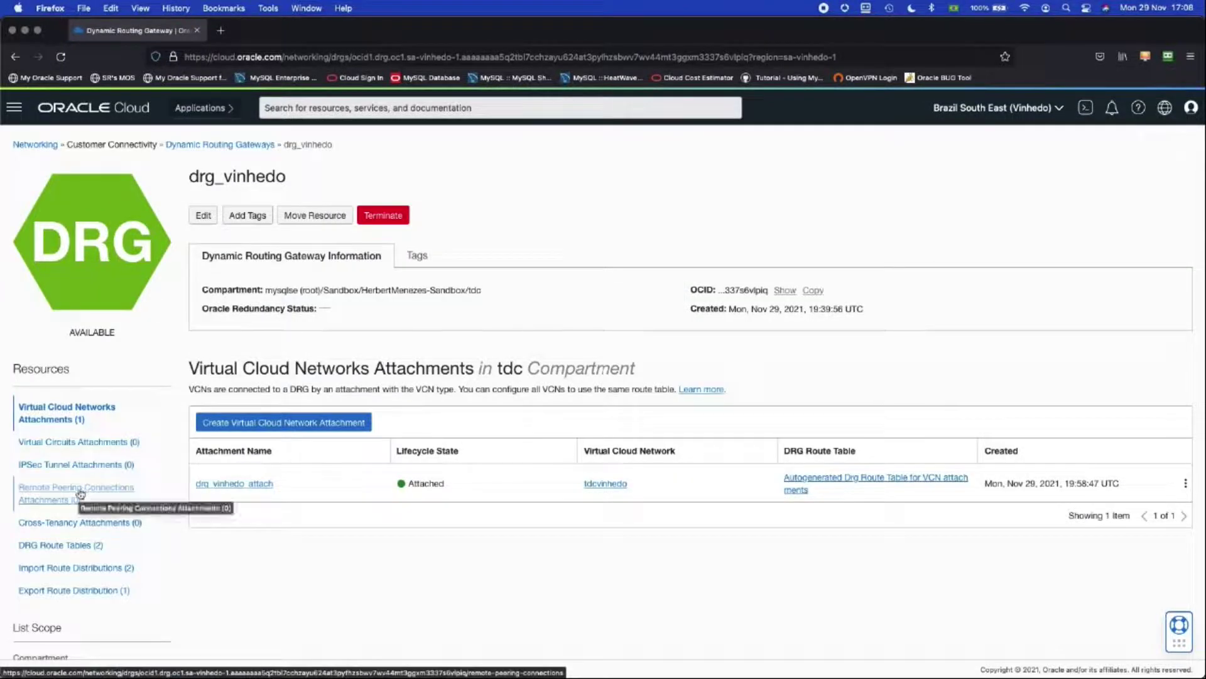
Step: Create a remote peering connection named rpc_to_sp on drg_vinhedo
click(80, 494)
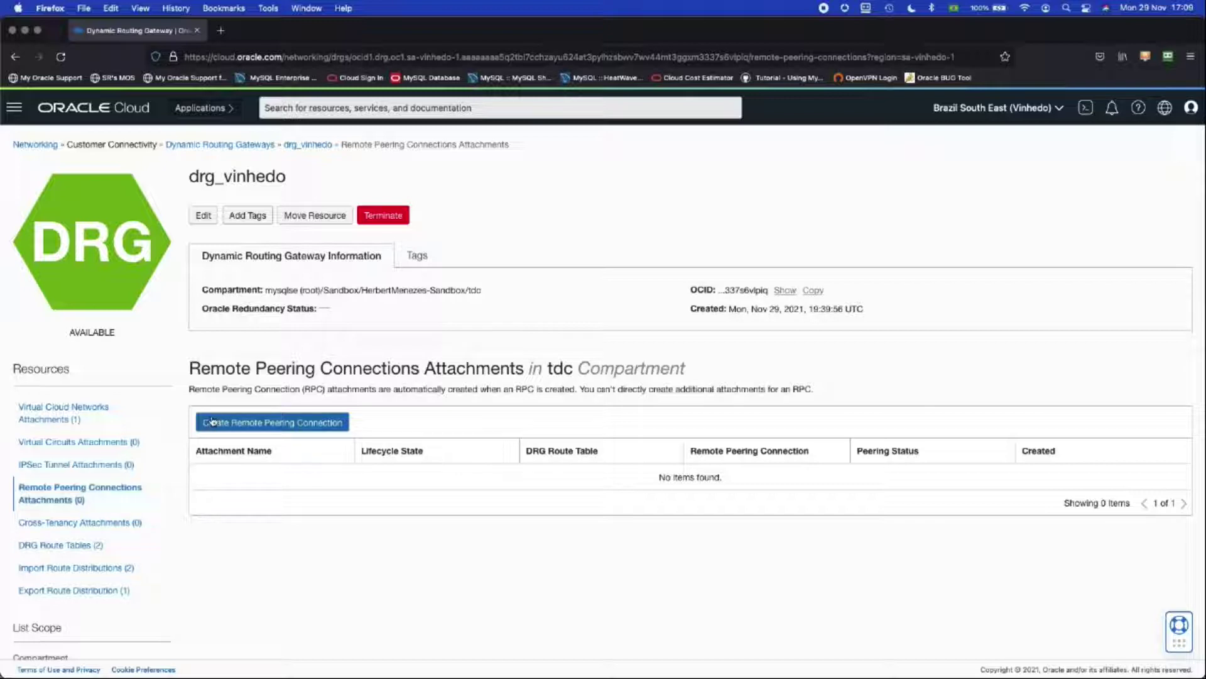
click(267, 427)
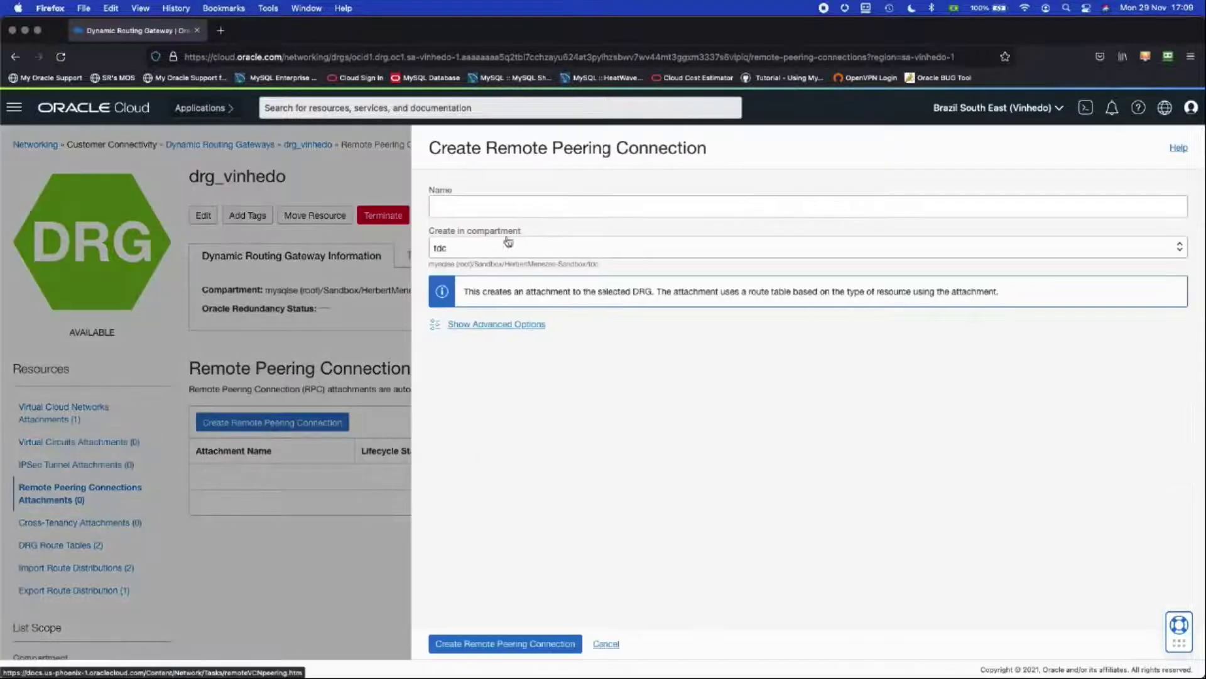
click(472, 210)
text(rpc)
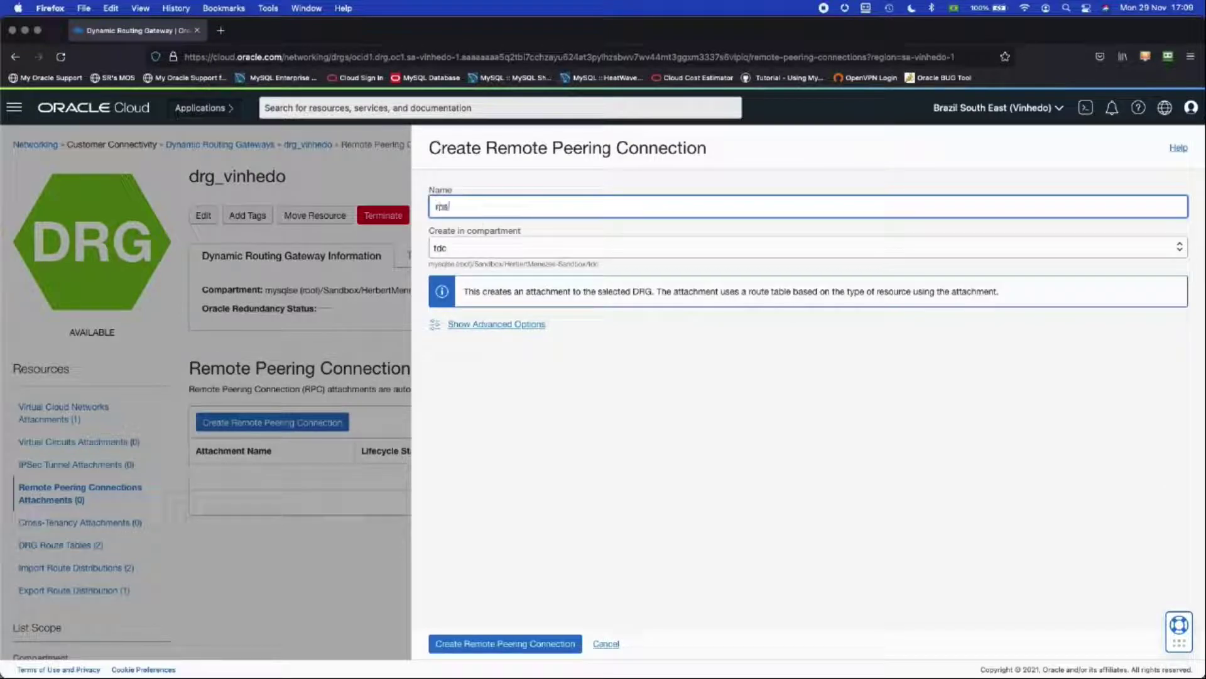
text(_to_sp)
click(497, 645)
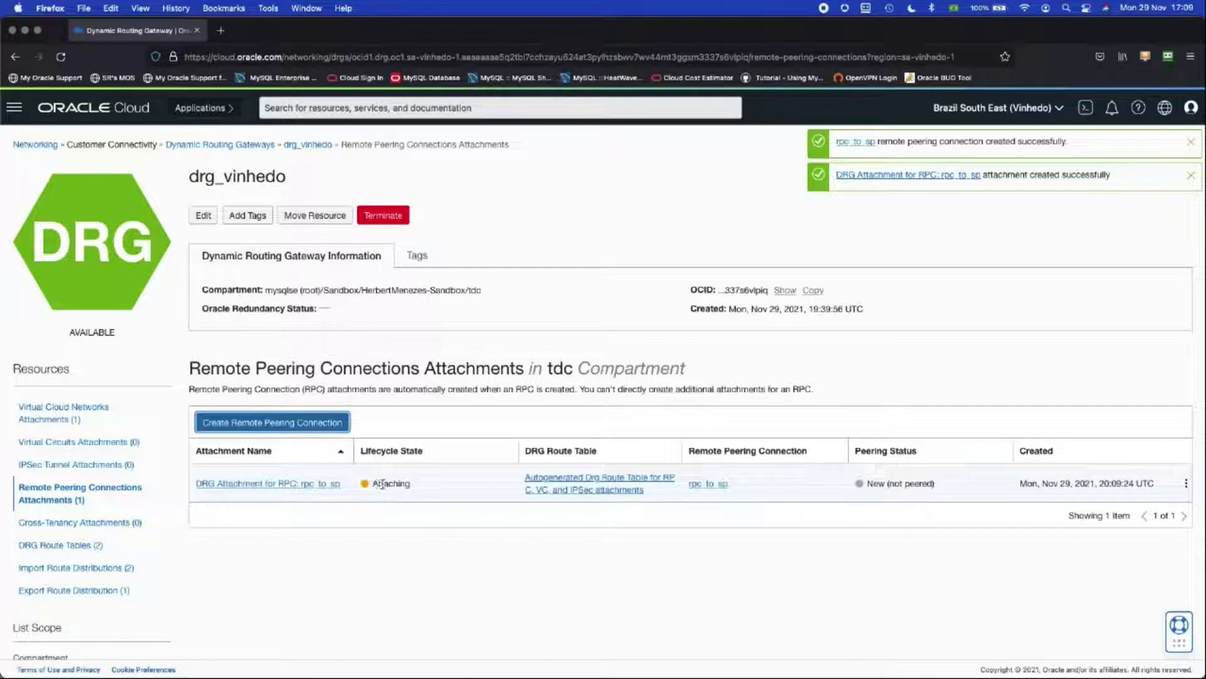
Step: Copy the OCID of the new rpc_to_sp peering attachment
click(1187, 484)
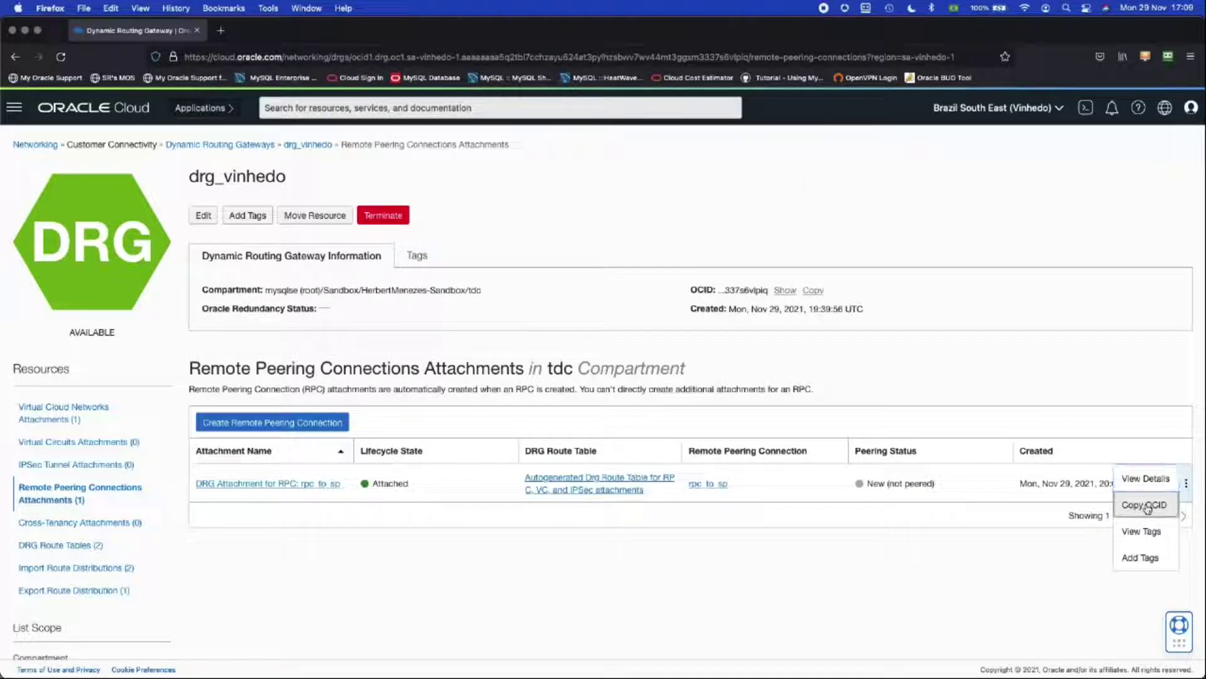
click(1147, 506)
scroll(873, 475, down, 3)
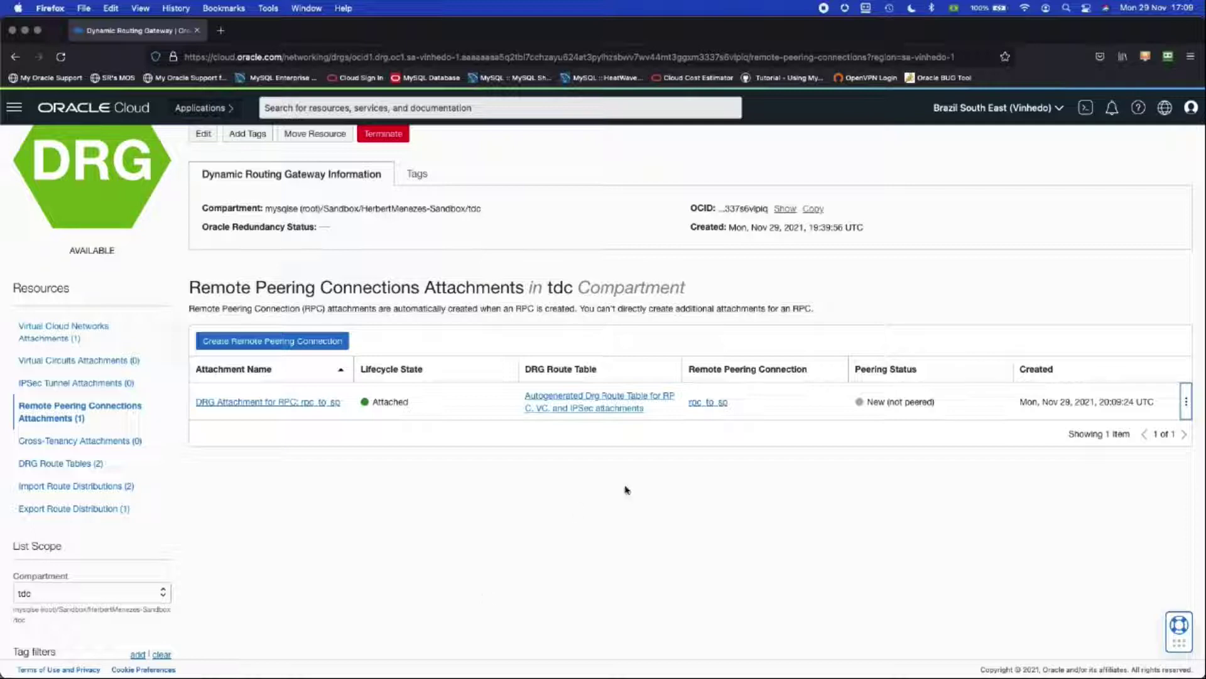
click(993, 108)
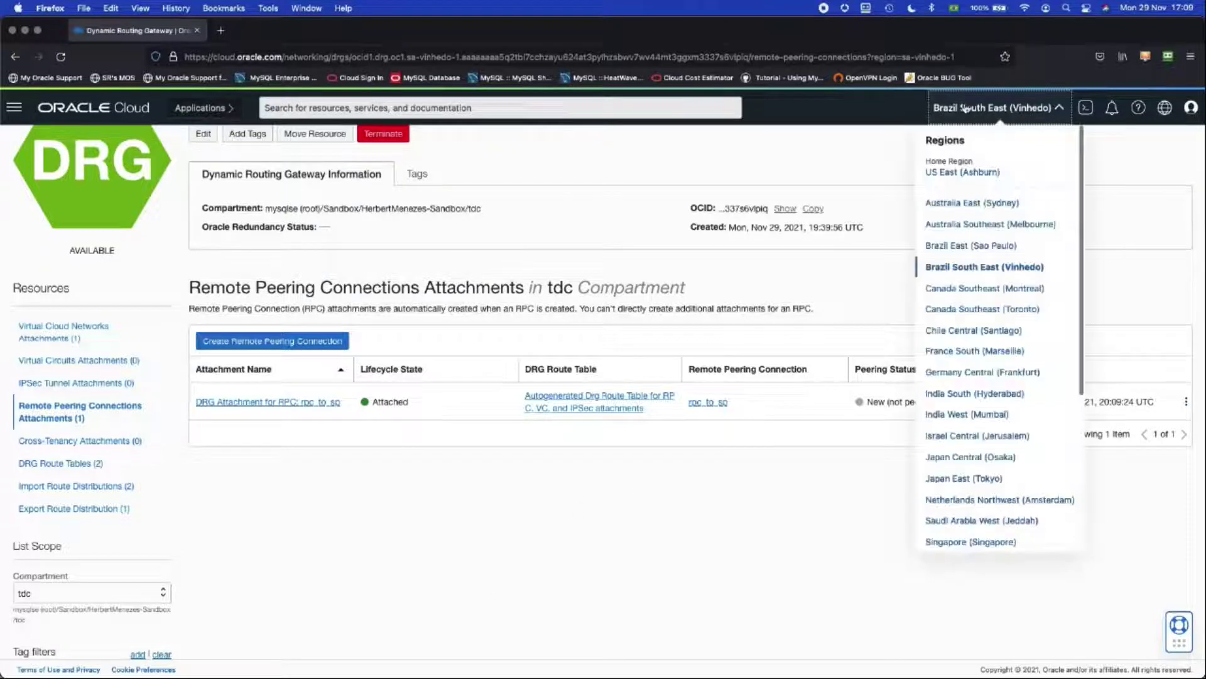
Step: In Sao Paulo, open drg_sp's remote peering attachments and create connection rpc_to_vinhedo
click(960, 245)
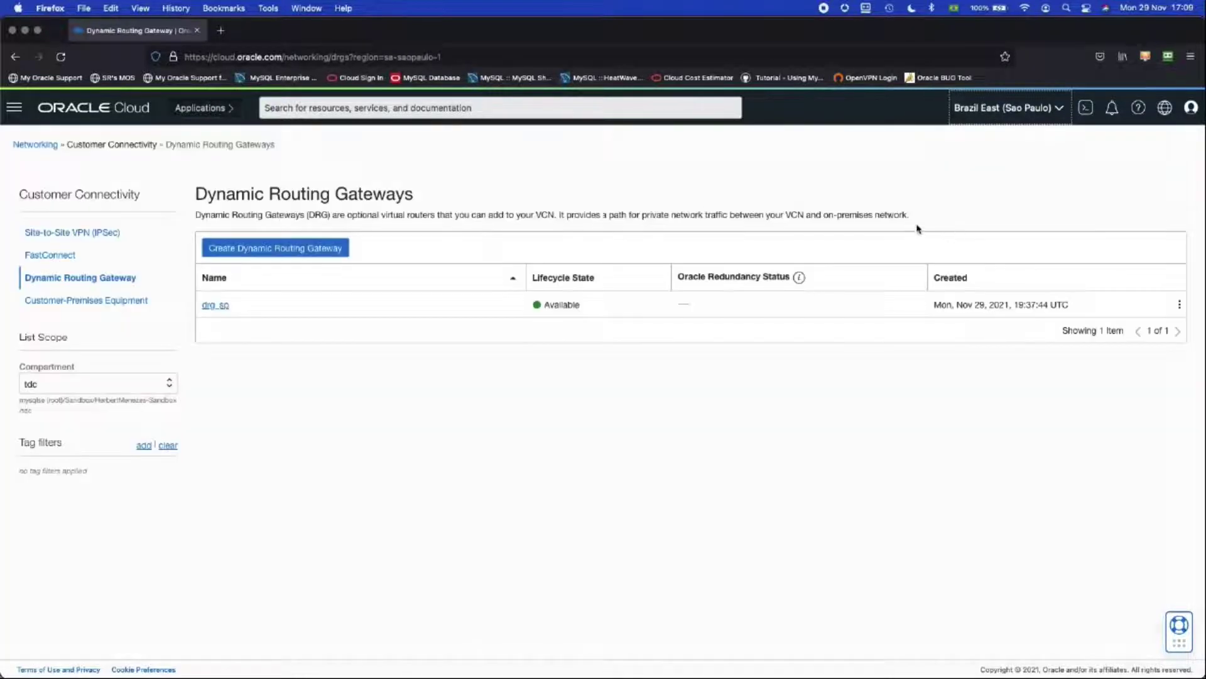
click(214, 306)
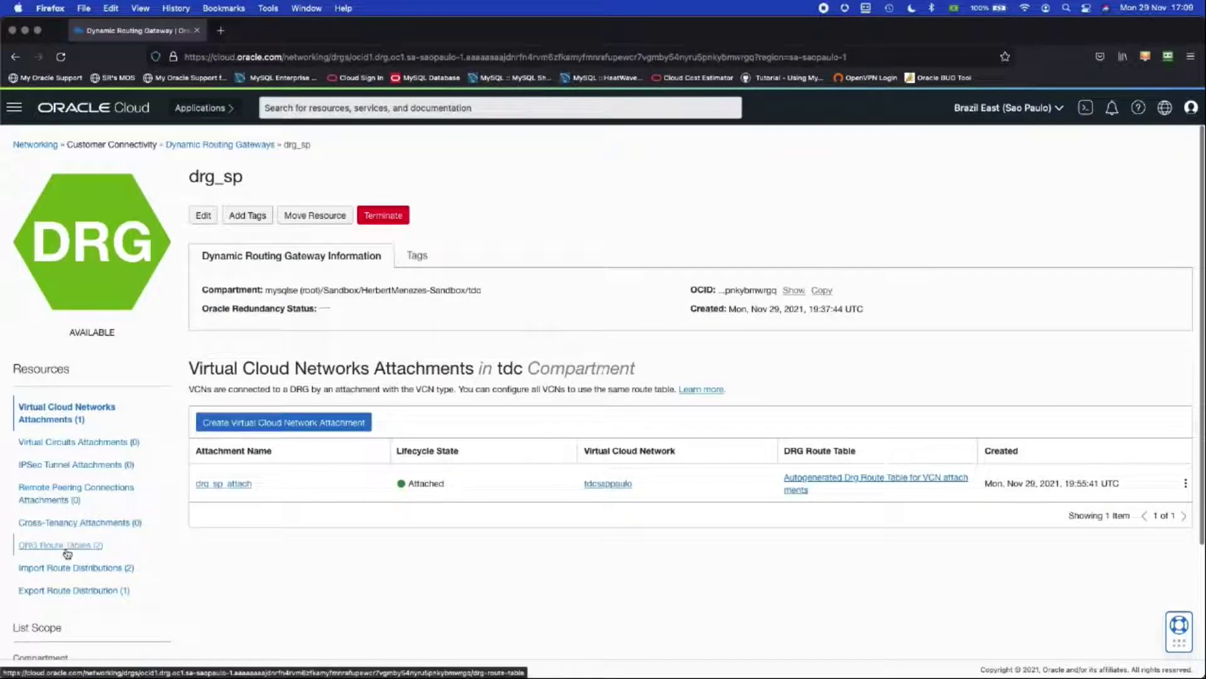
click(75, 494)
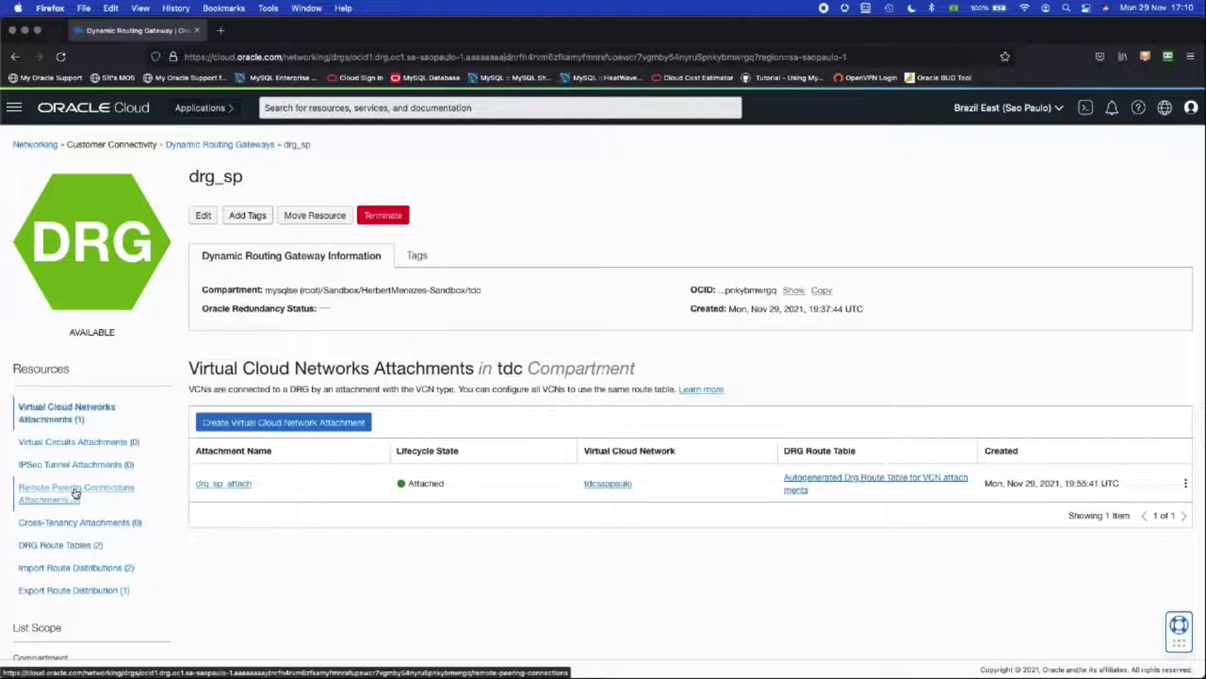
click(76, 494)
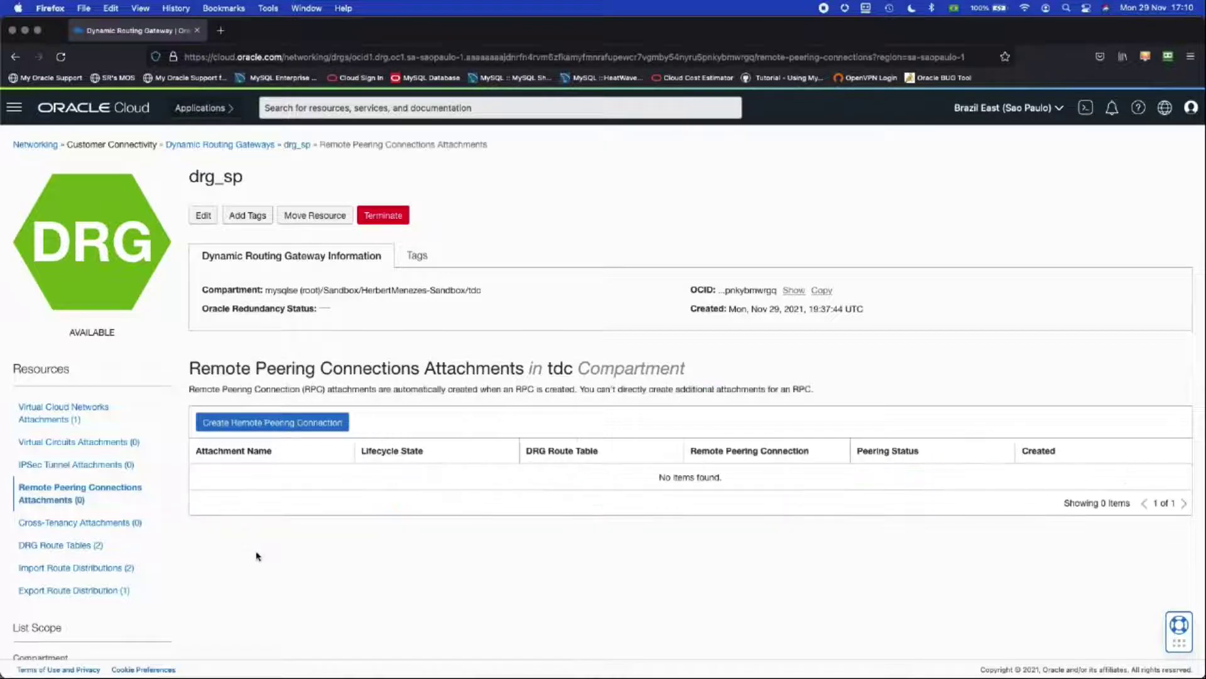
click(286, 426)
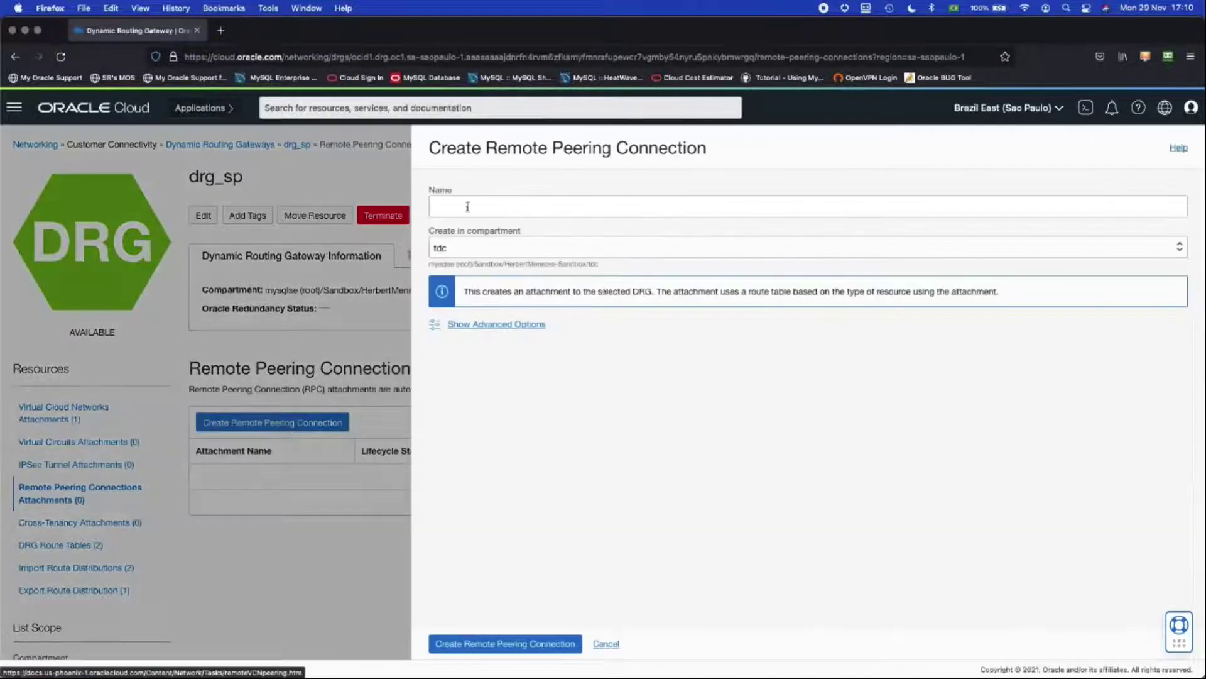
click(468, 207)
text(rpc)
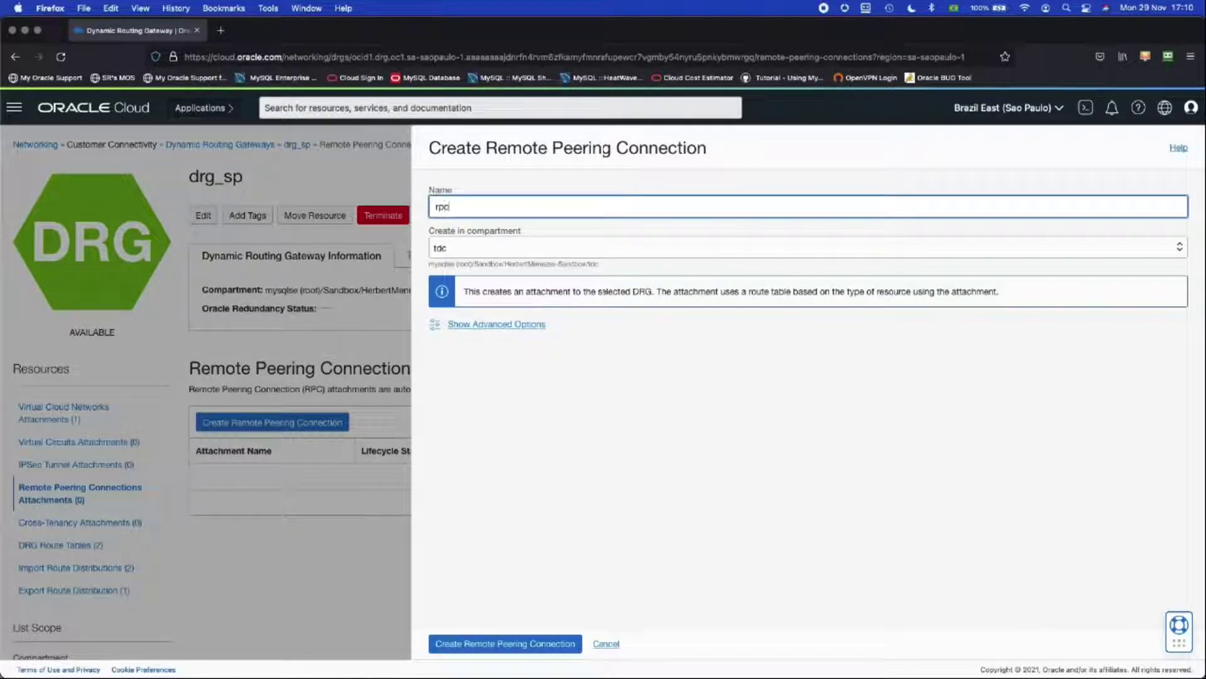
text(_to_vinhedo)
click(493, 645)
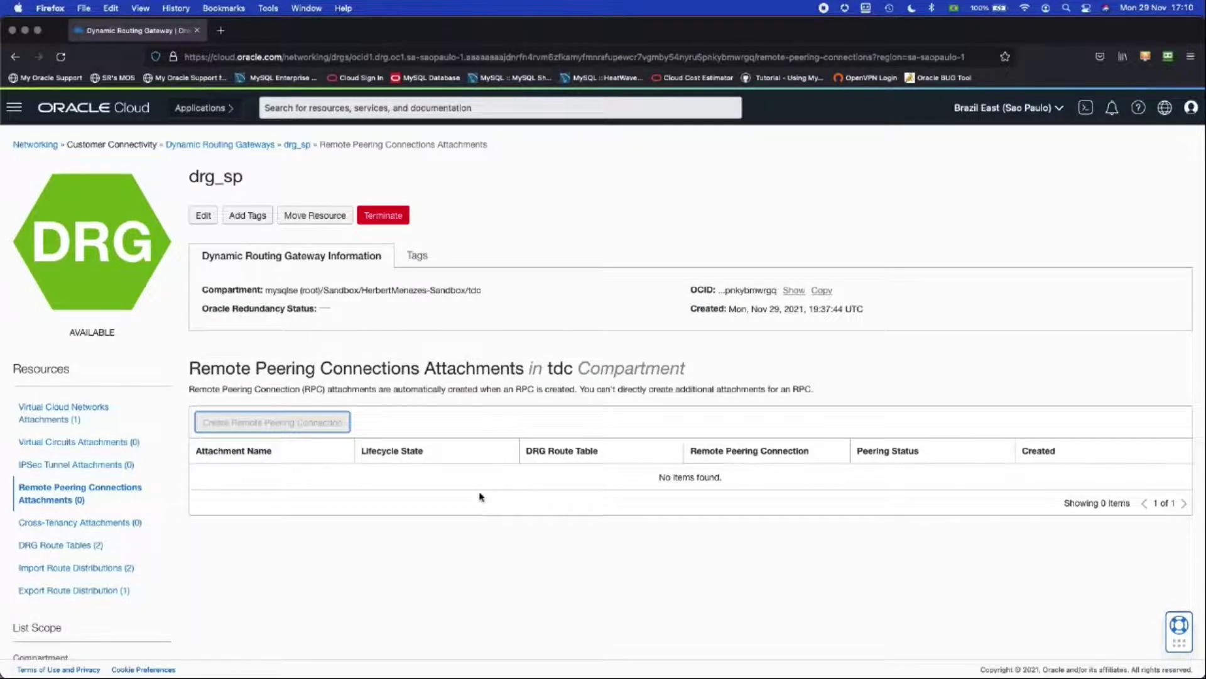
Step: Once the attachment shows Attached, open the rpc_to_vinhedo peering connection's details
scroll(481, 497, down, 1)
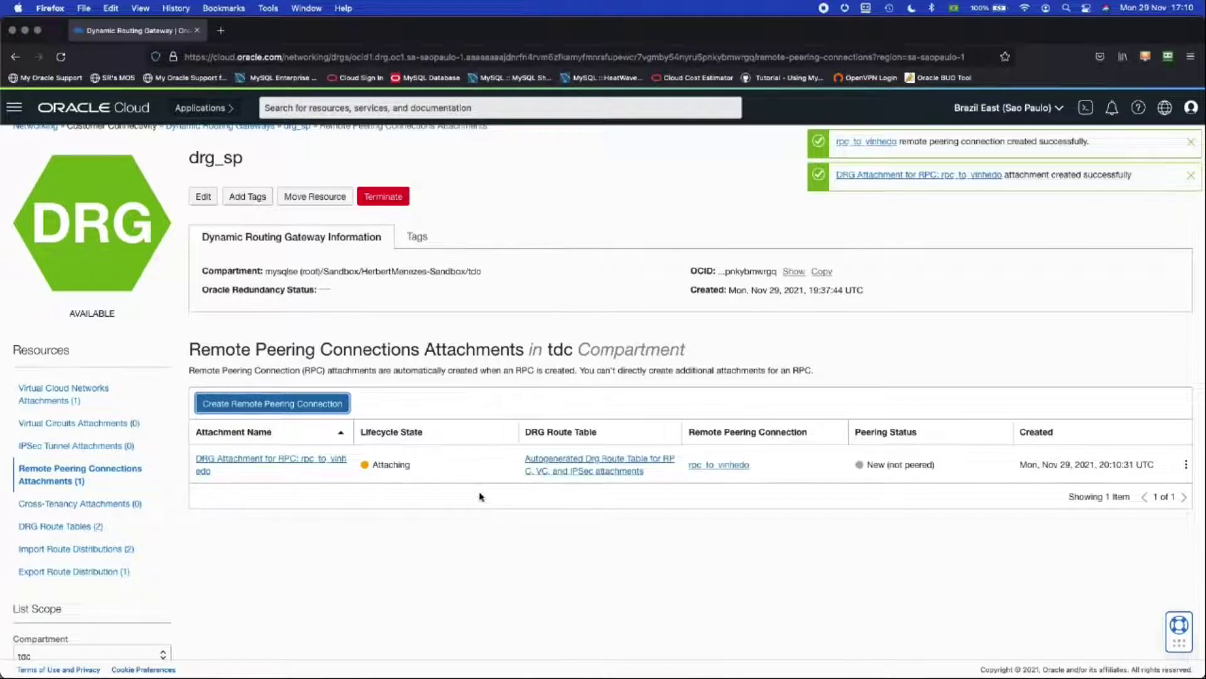
scroll(481, 496, up, 1)
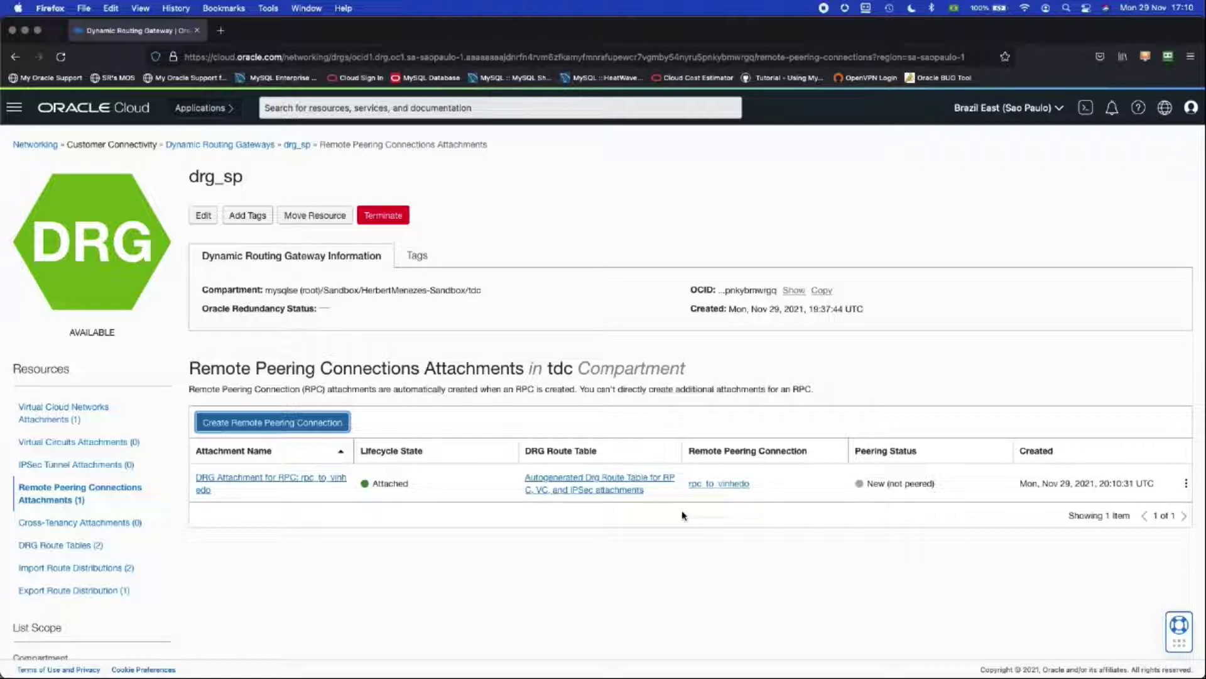
click(1186, 484)
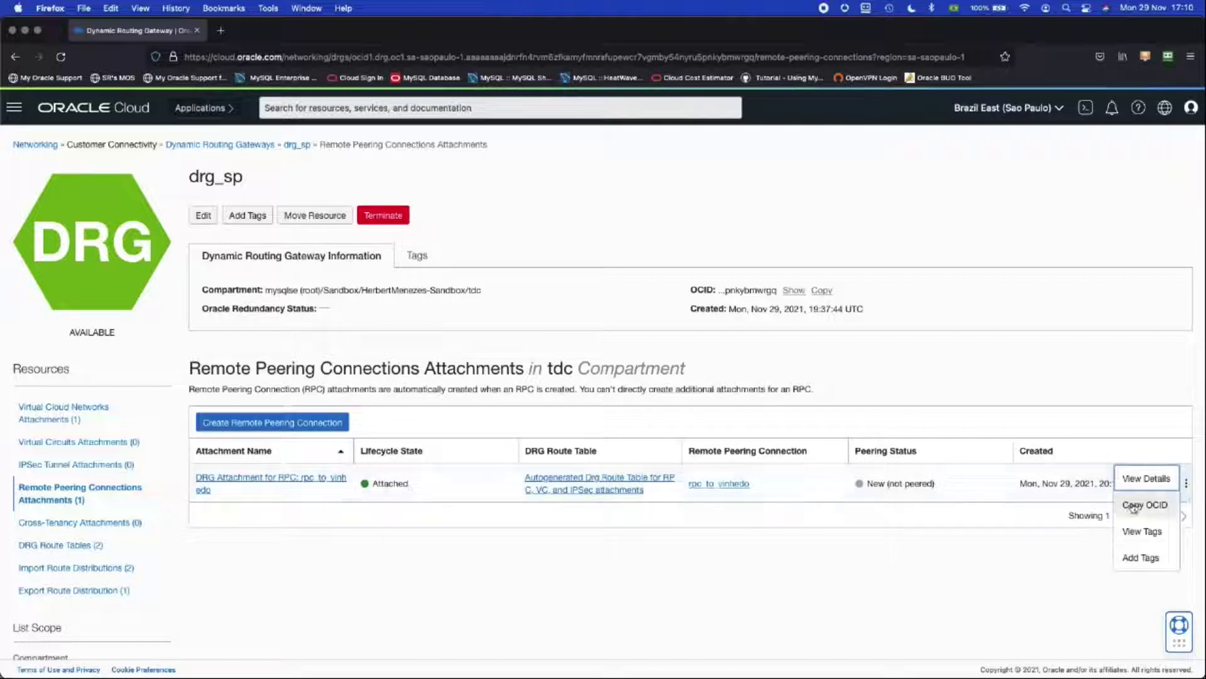
click(723, 484)
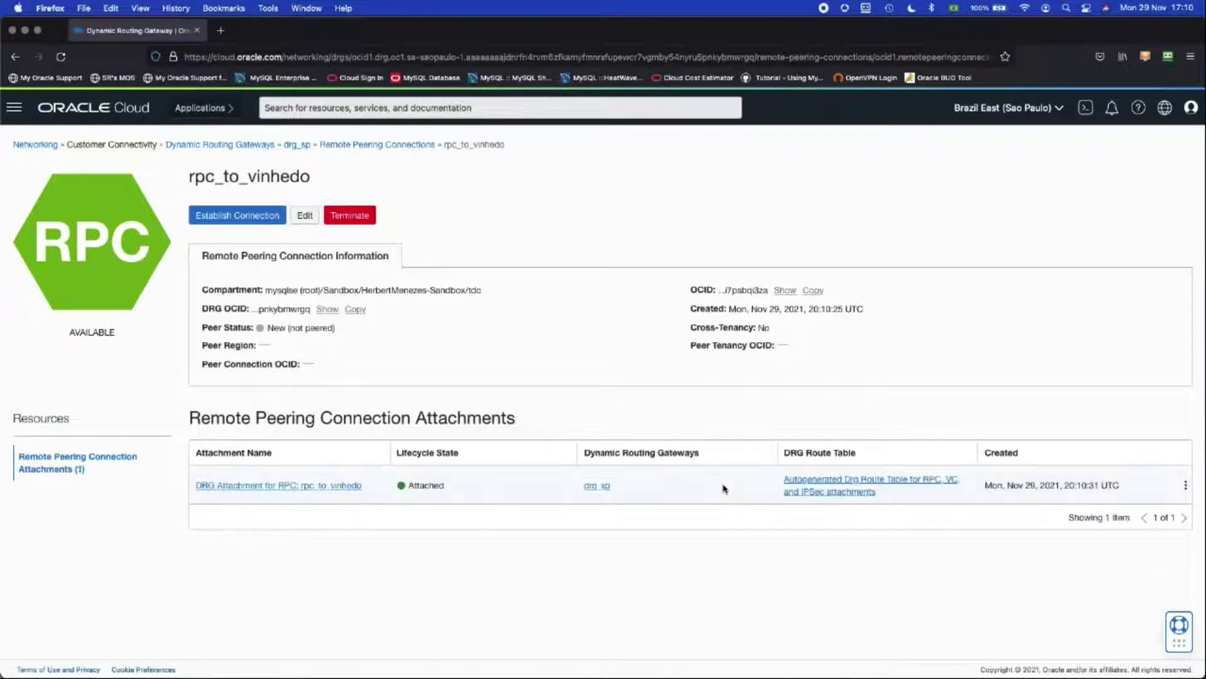
Step: Try establishing the peering with peer region sa-vinhedo-1 and the pasted Vinhedo OCID
click(234, 218)
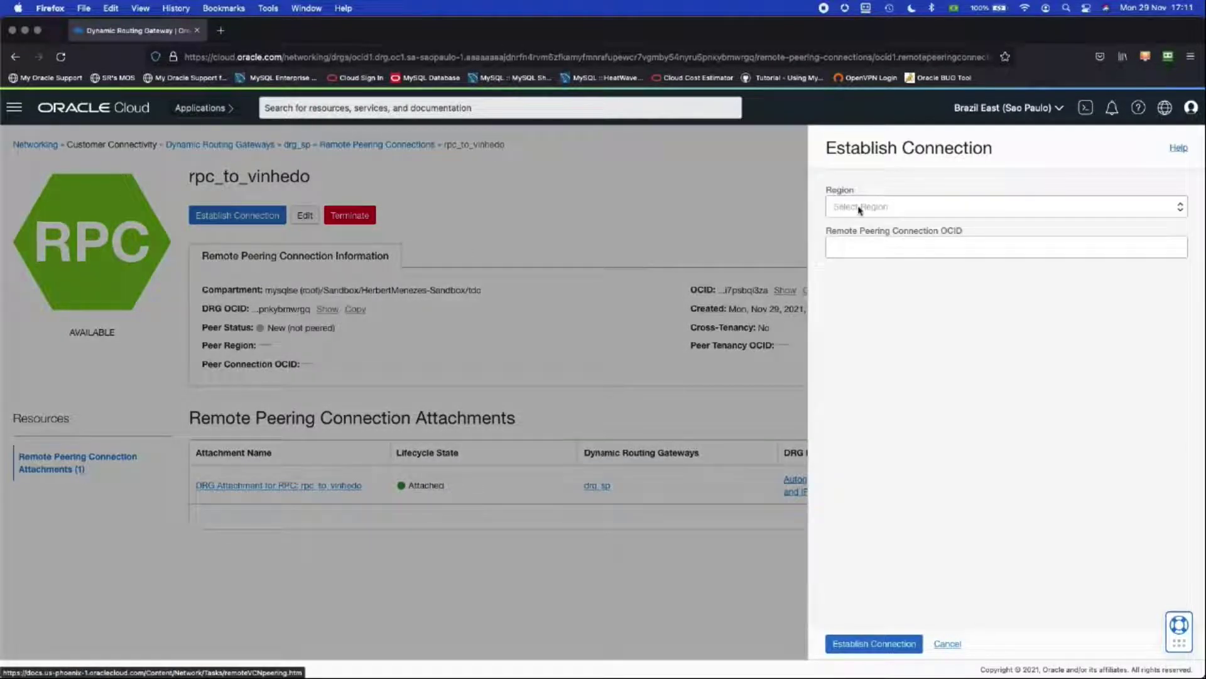
click(907, 213)
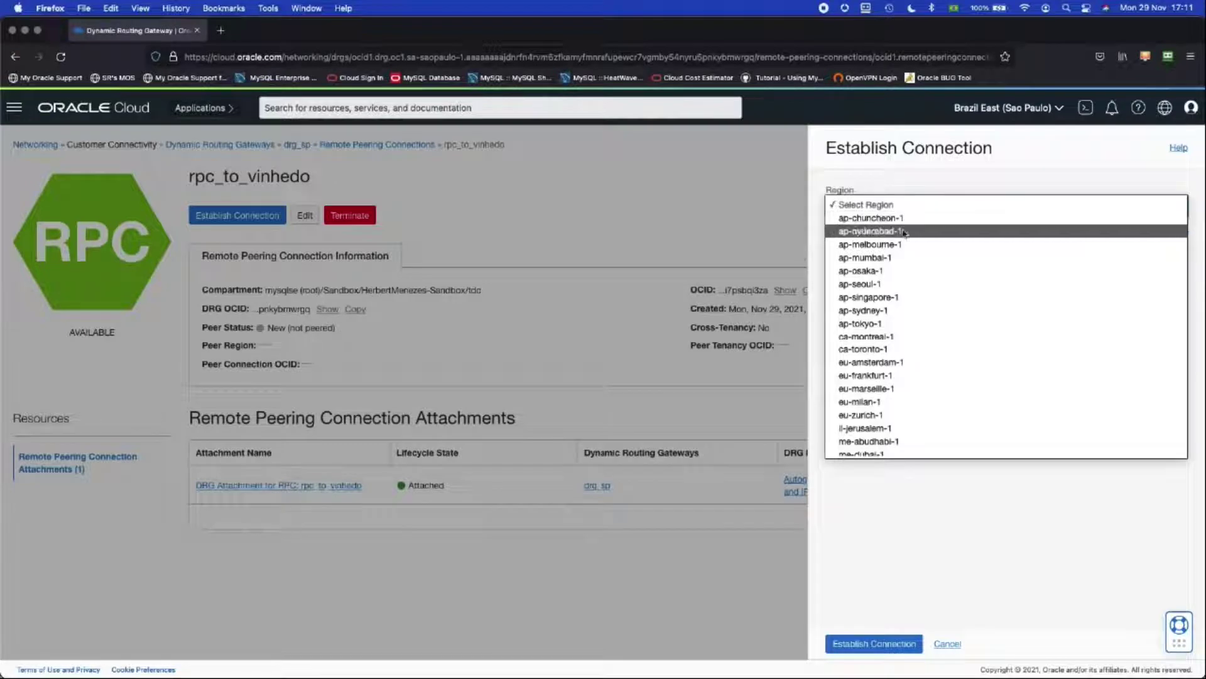
scroll(925, 317, down, 5)
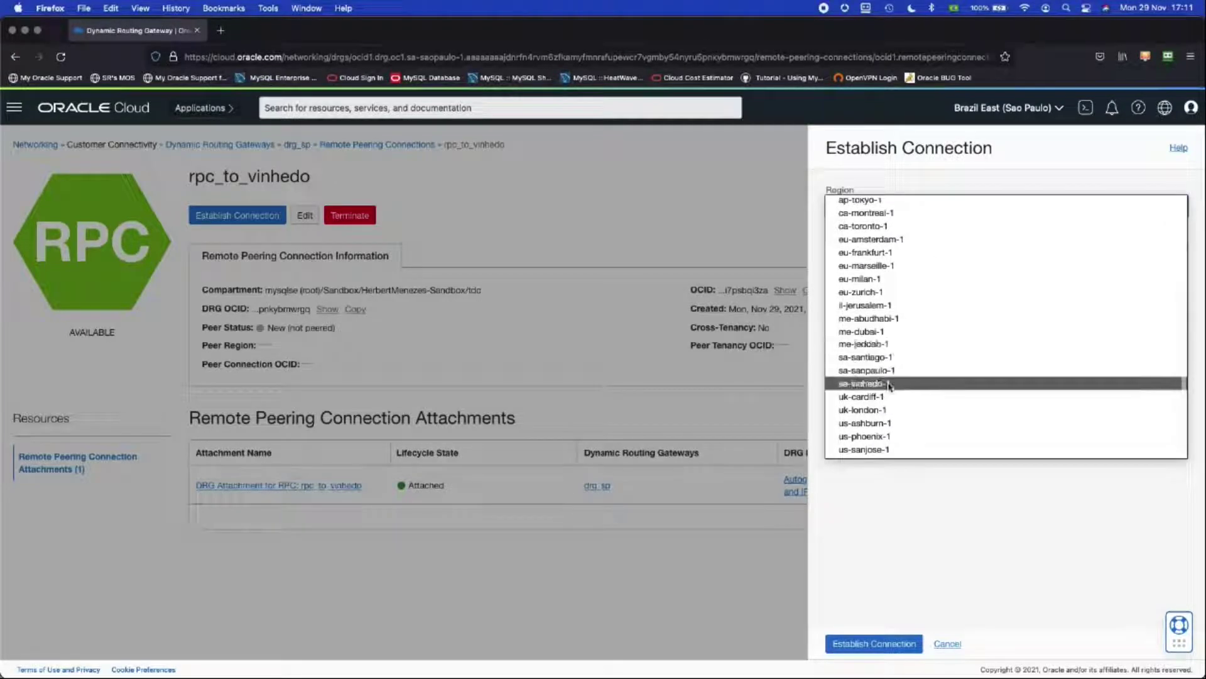
click(888, 385)
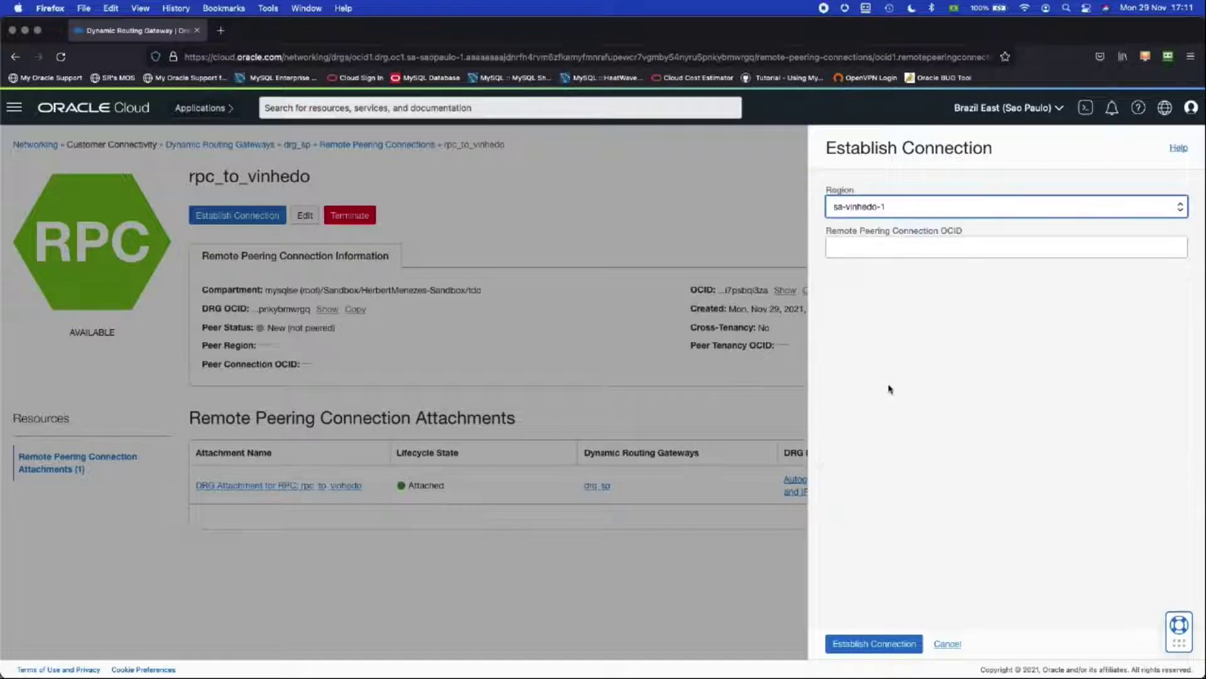
click(858, 250)
key(super+v)
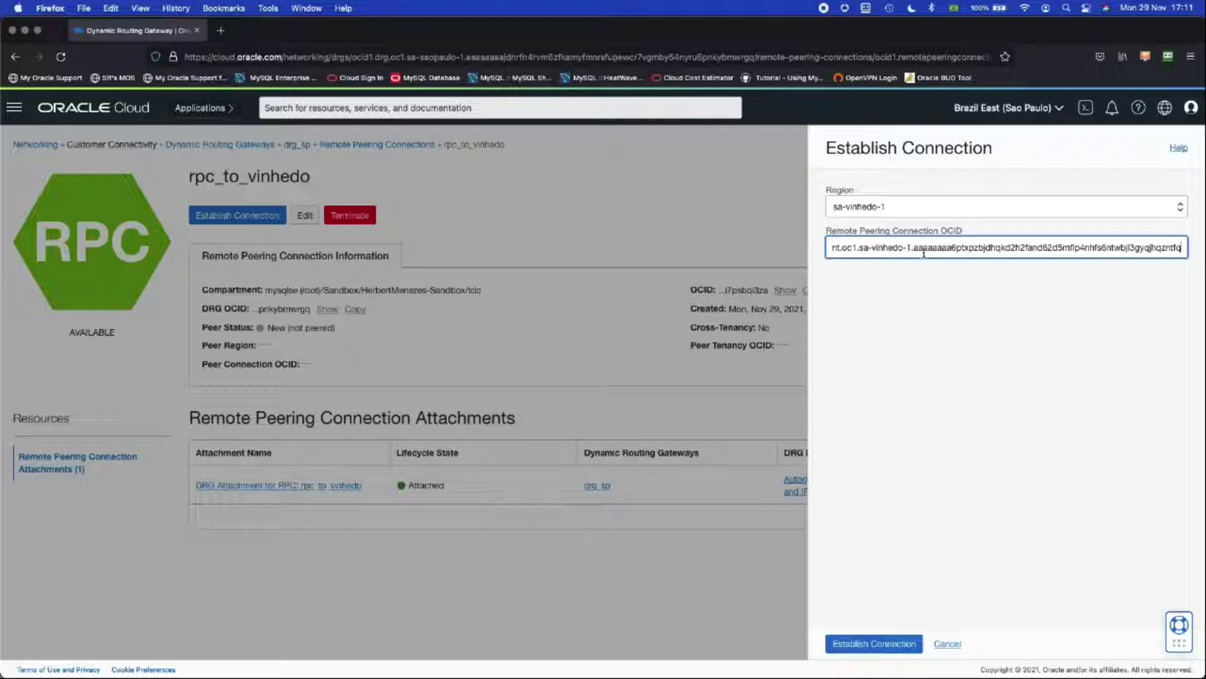
click(873, 644)
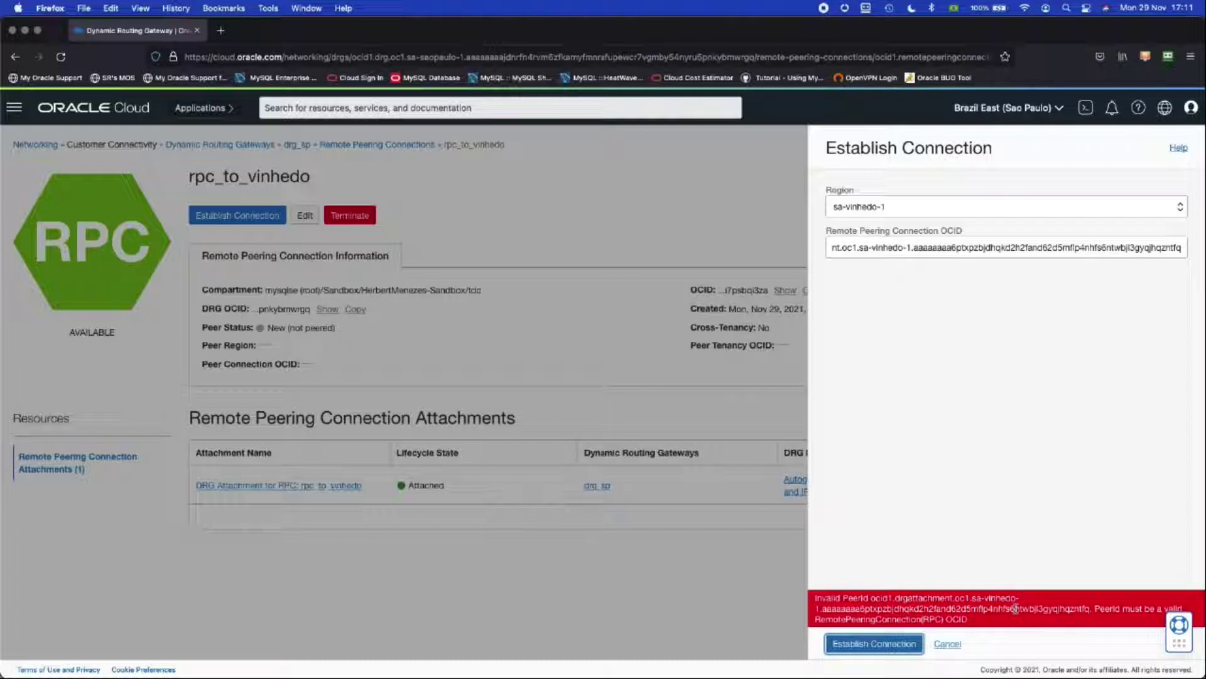
Step: Inspect the rejected OCID in the connection form and cancel without peering
click(936, 250)
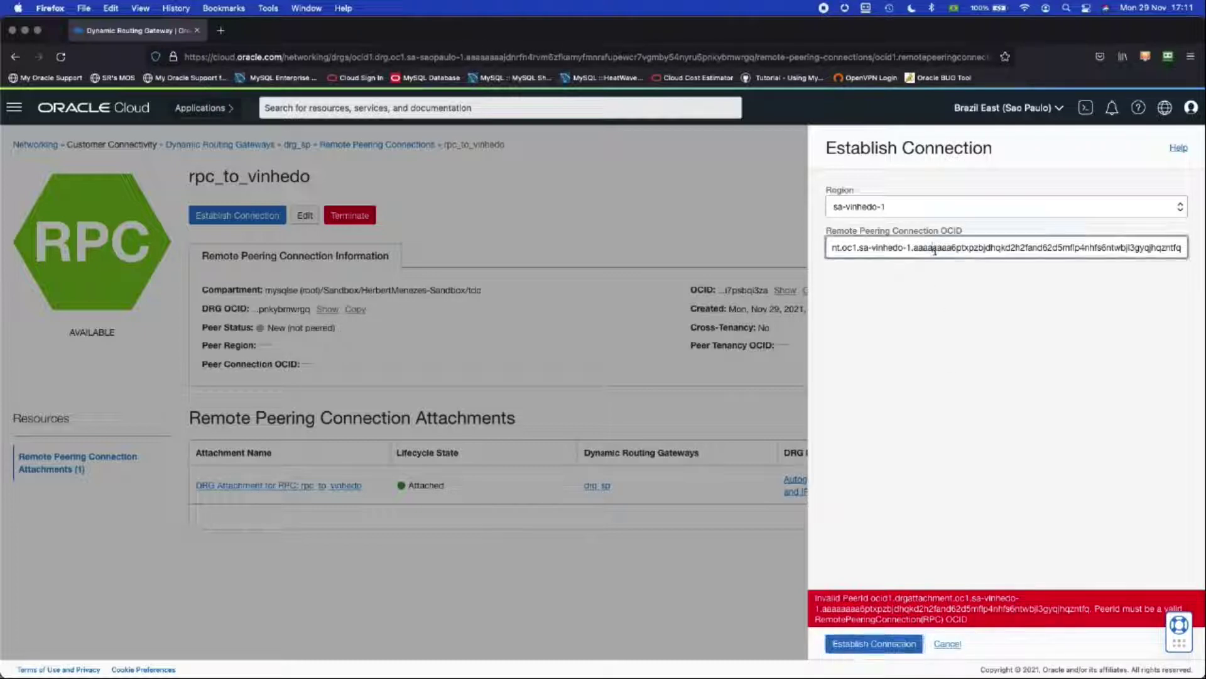
key(super+Left)
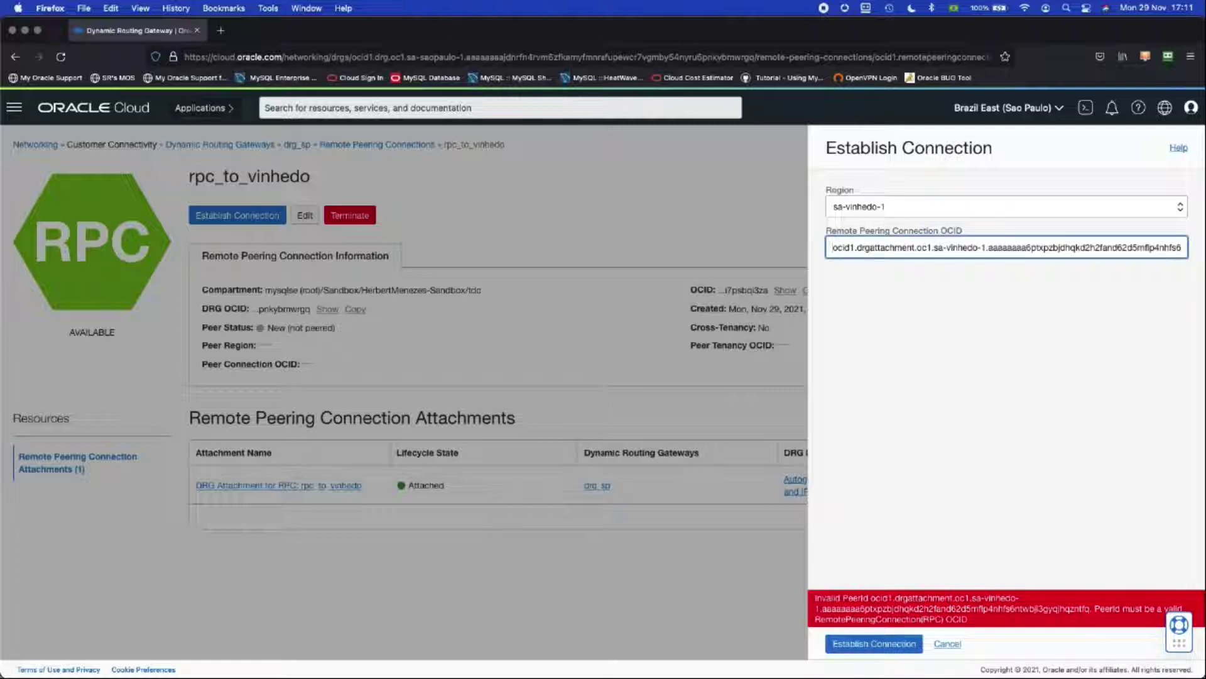
key(super+Right)
key(super+Left)
click(947, 643)
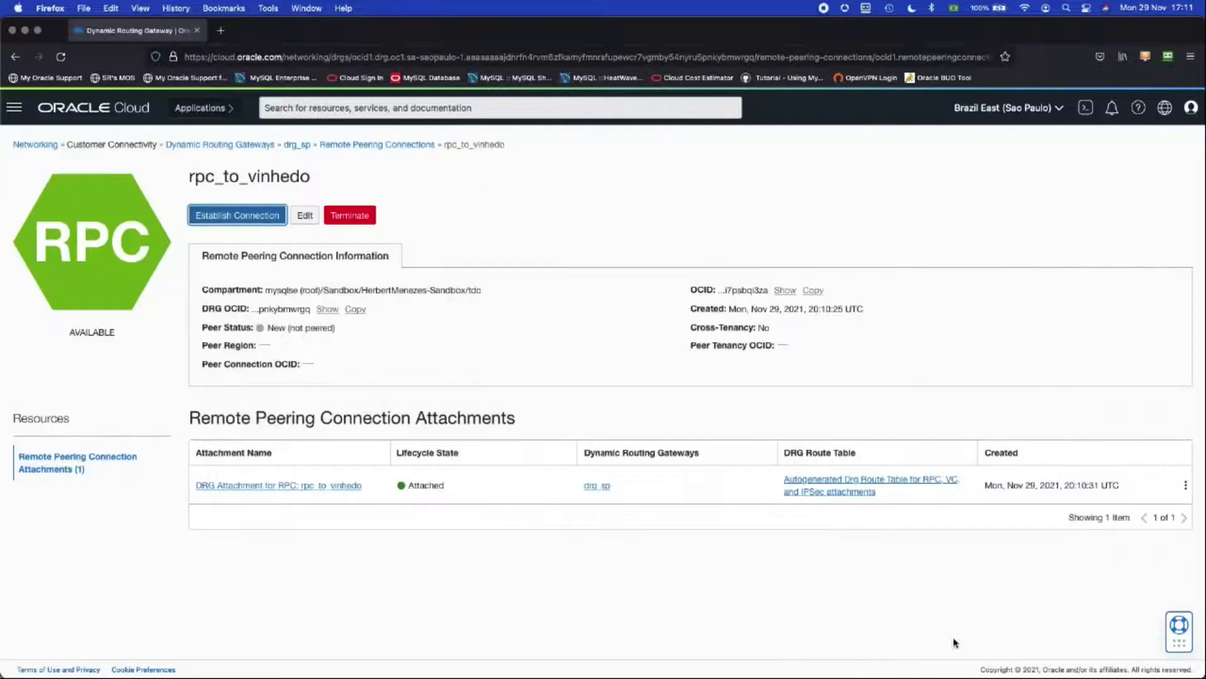
Step: Copy rpc_to_vinhedo's own OCID, then switch to the Brazil South East (Vinhedo) region
click(982, 109)
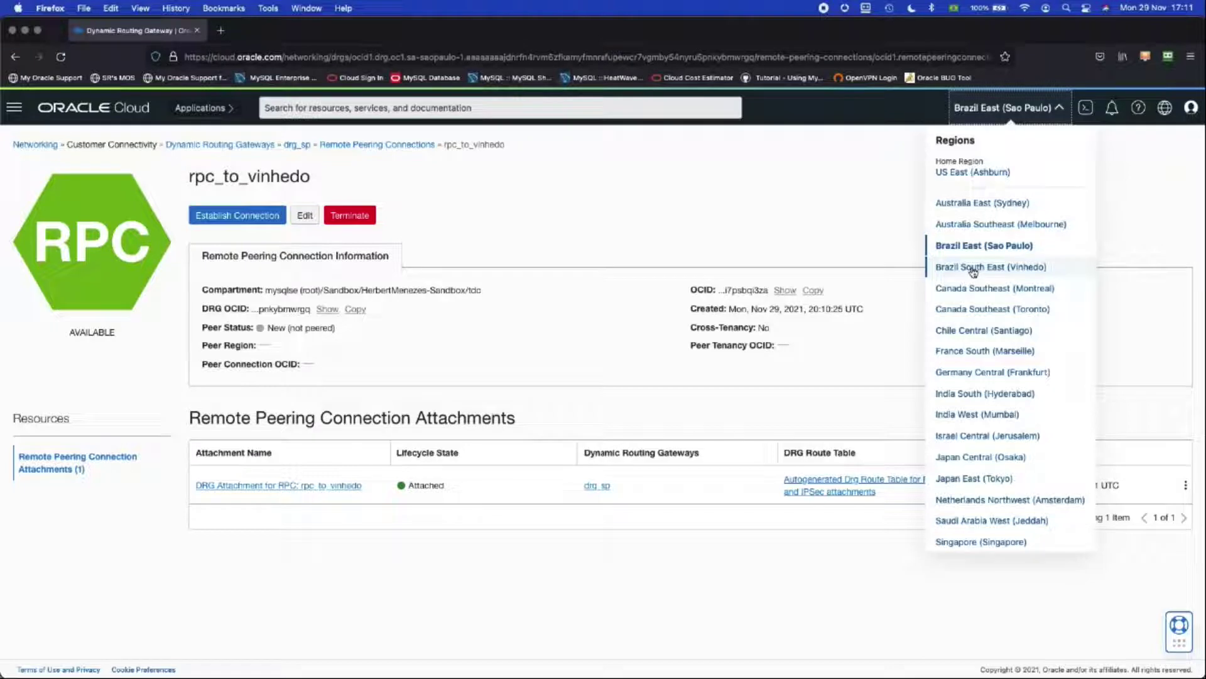
click(816, 238)
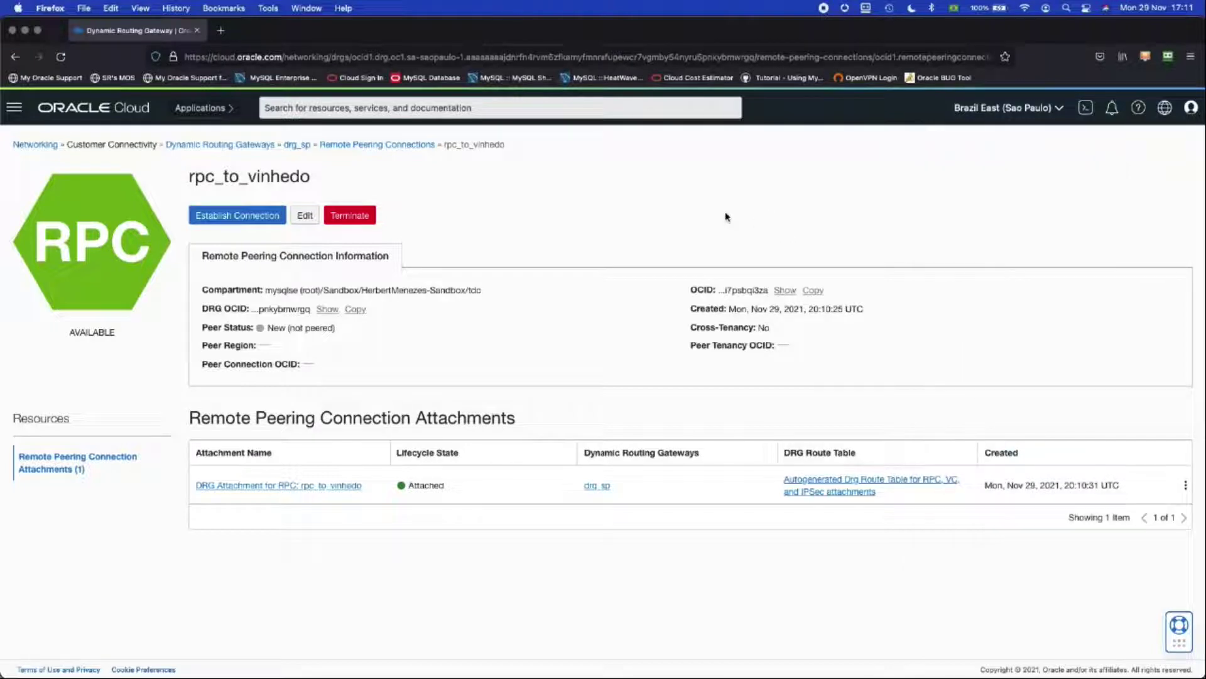
click(783, 291)
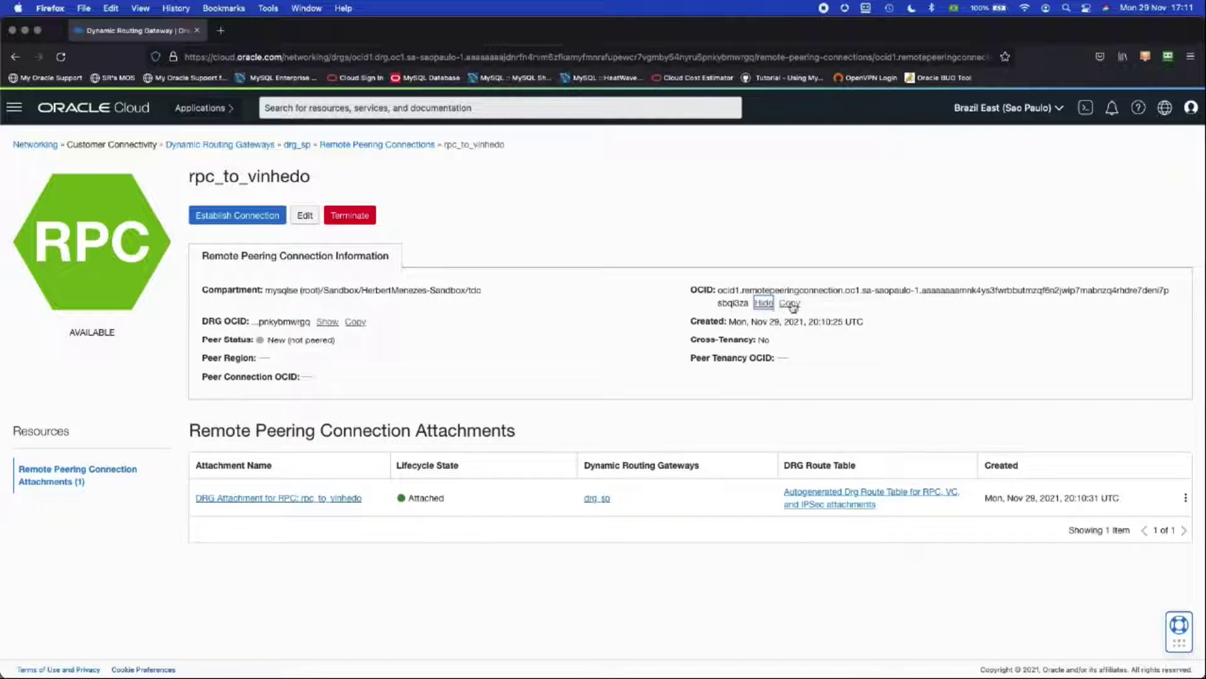
click(790, 304)
click(788, 305)
click(999, 107)
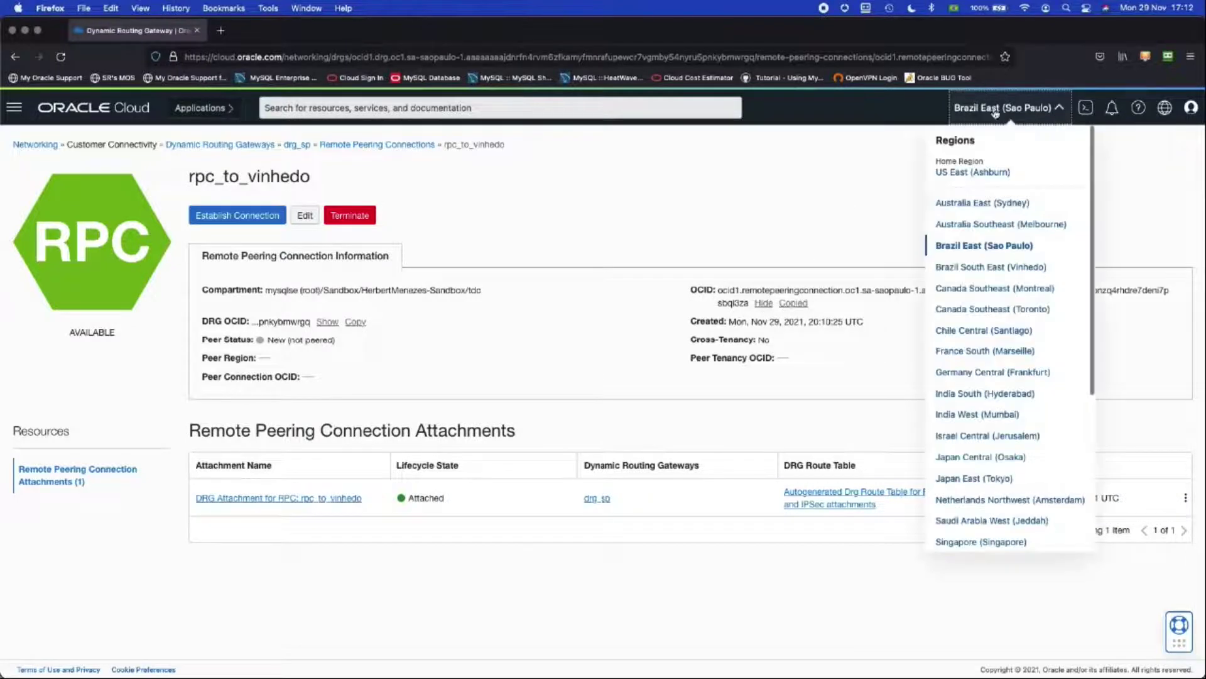
click(973, 269)
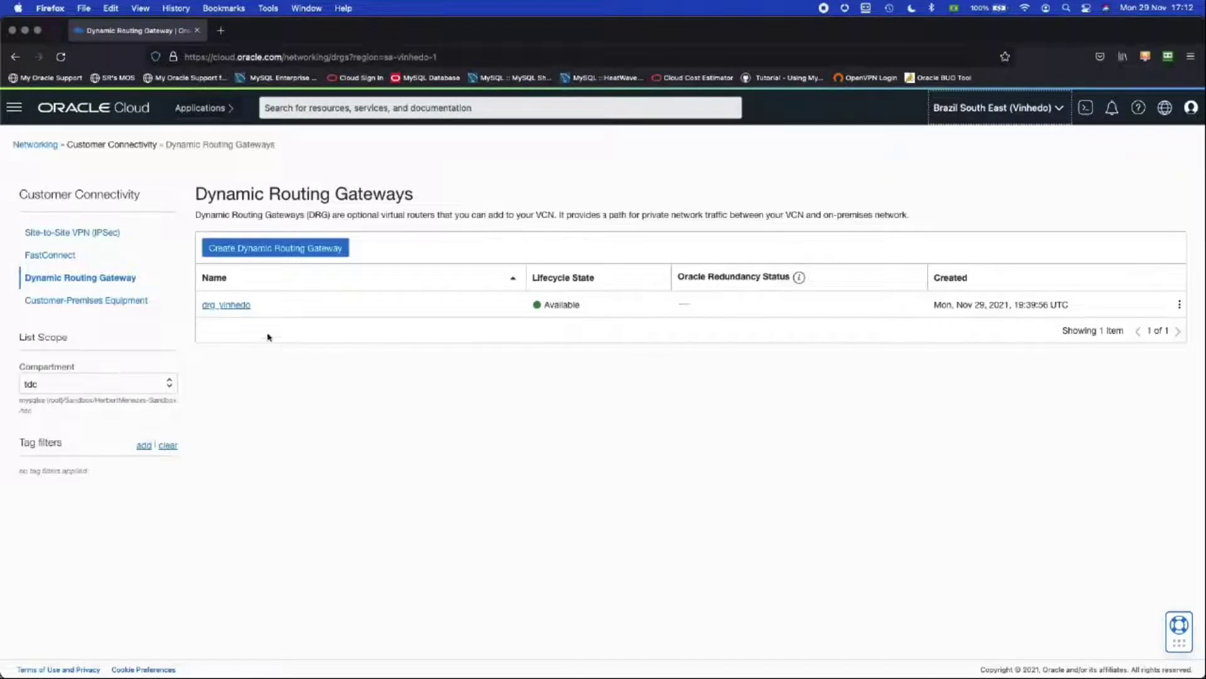
Step: Open the rpc_to_sp remote peering connection on the drg_vinhedo gateway
click(234, 306)
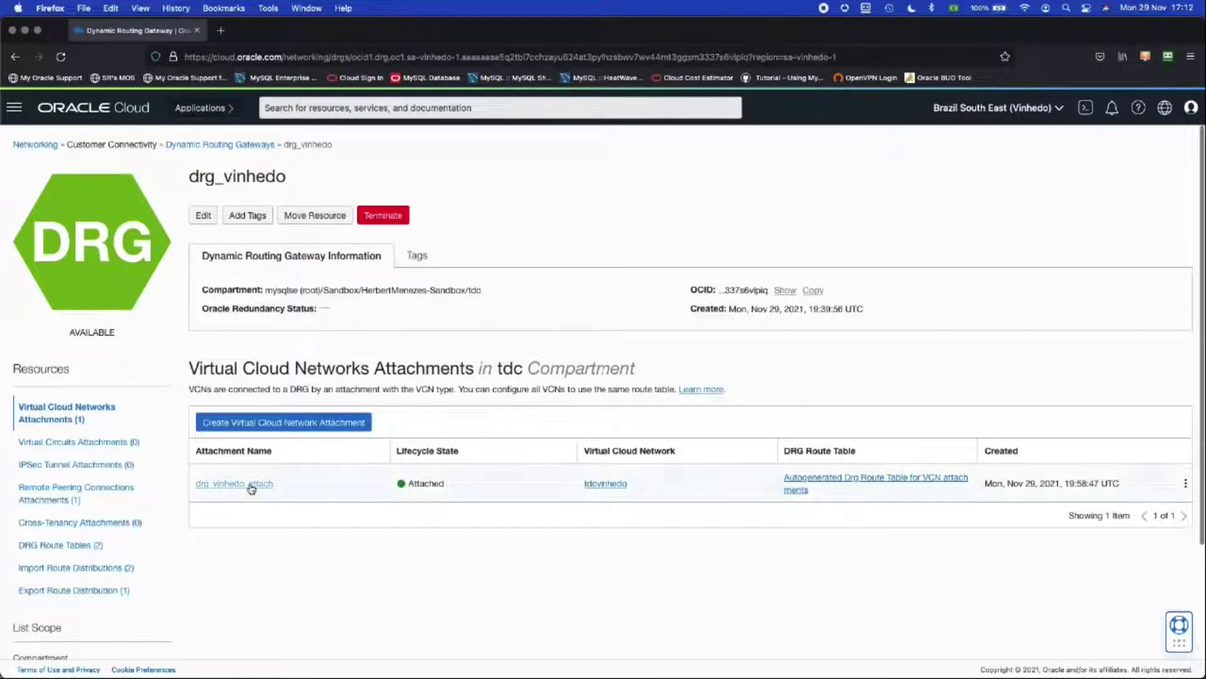
click(67, 495)
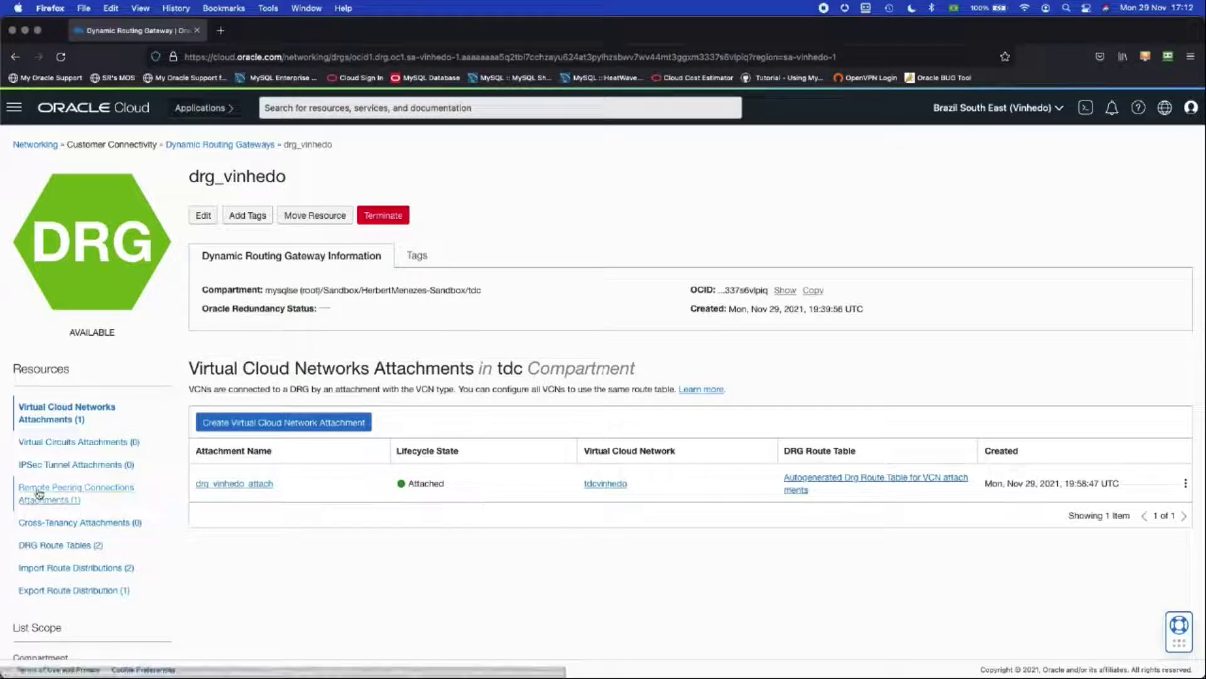
click(39, 493)
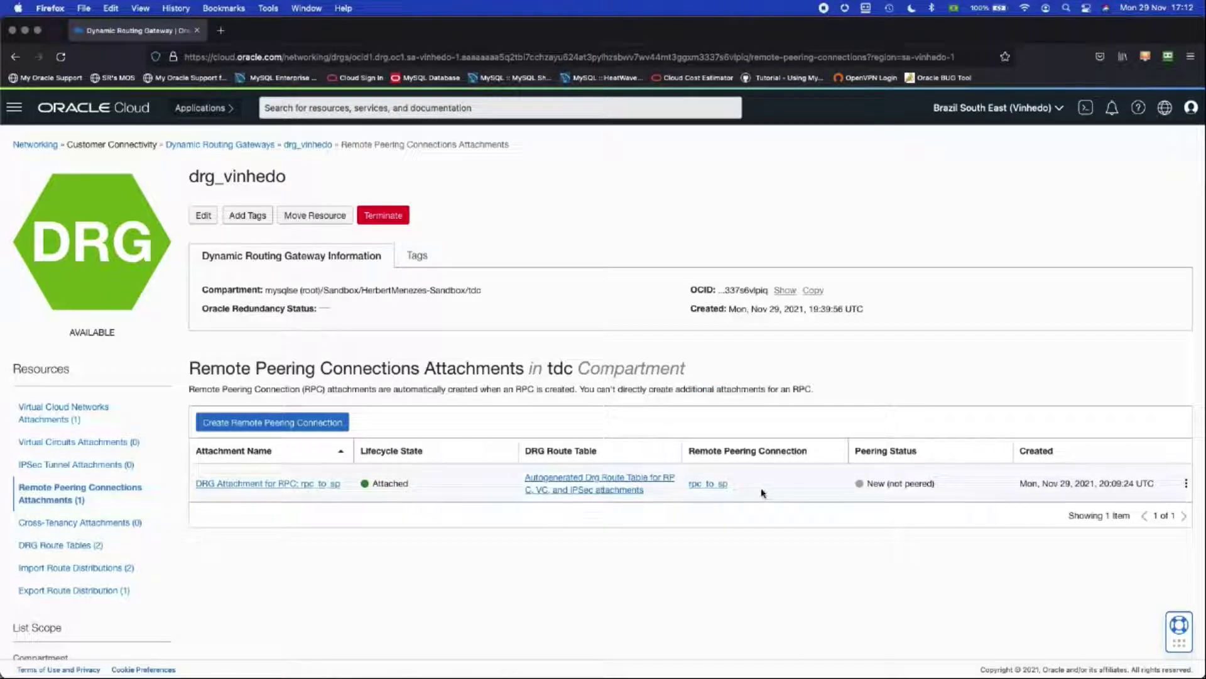
click(716, 487)
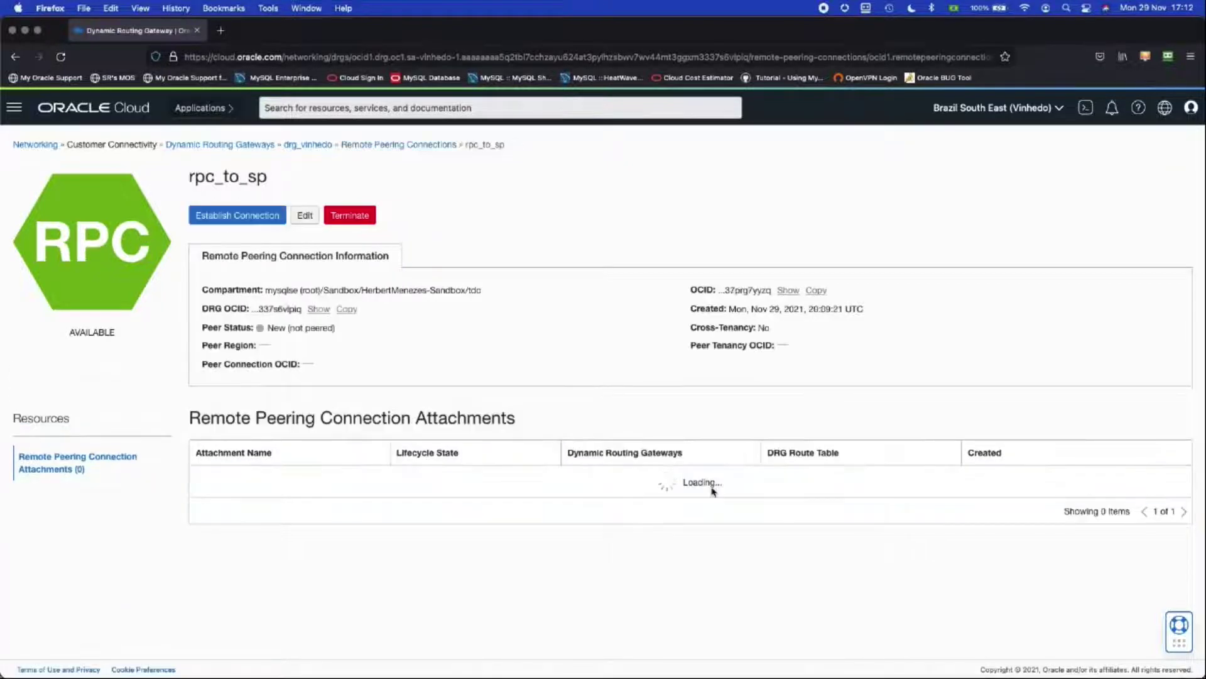
Step: Establish the peering with region sa-saopaulo-1 using the pasted São Paulo connection OCID
click(238, 215)
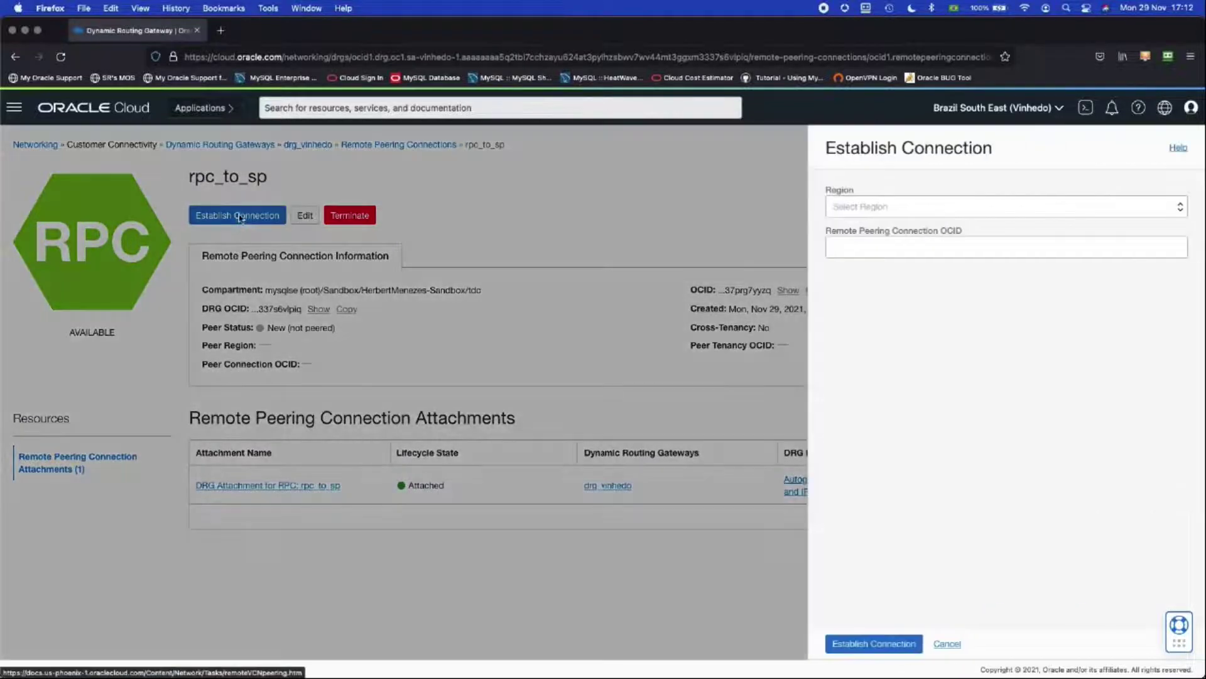
click(858, 213)
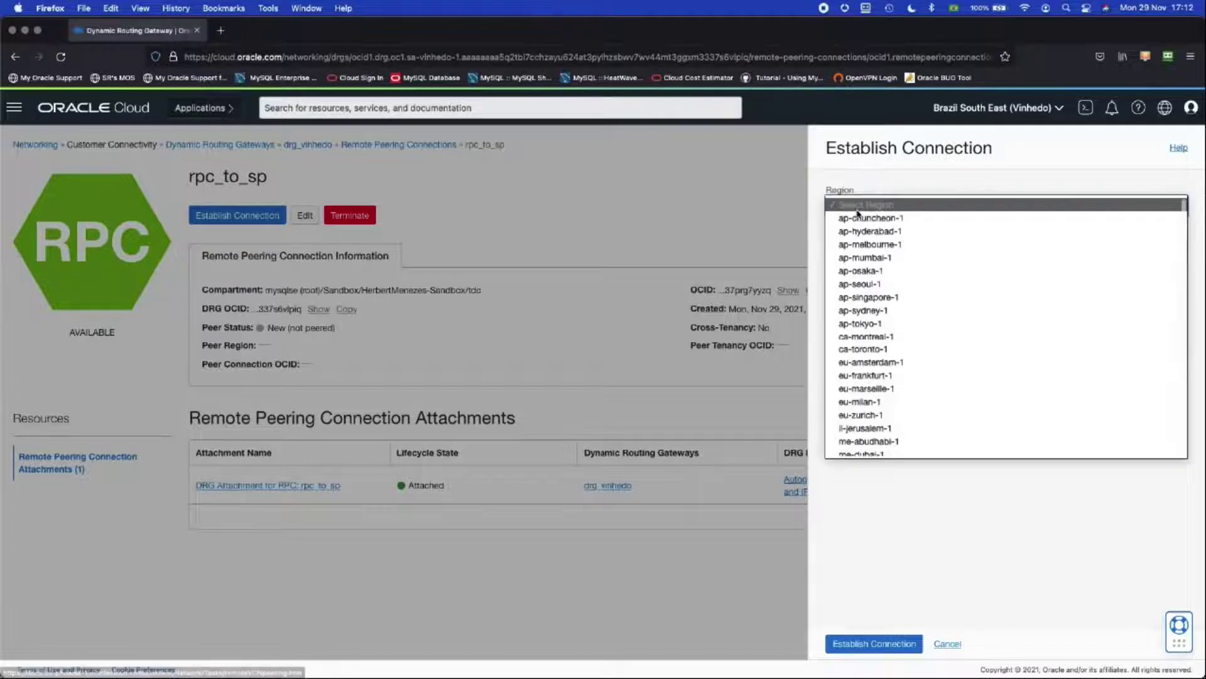
scroll(884, 322, down, 5)
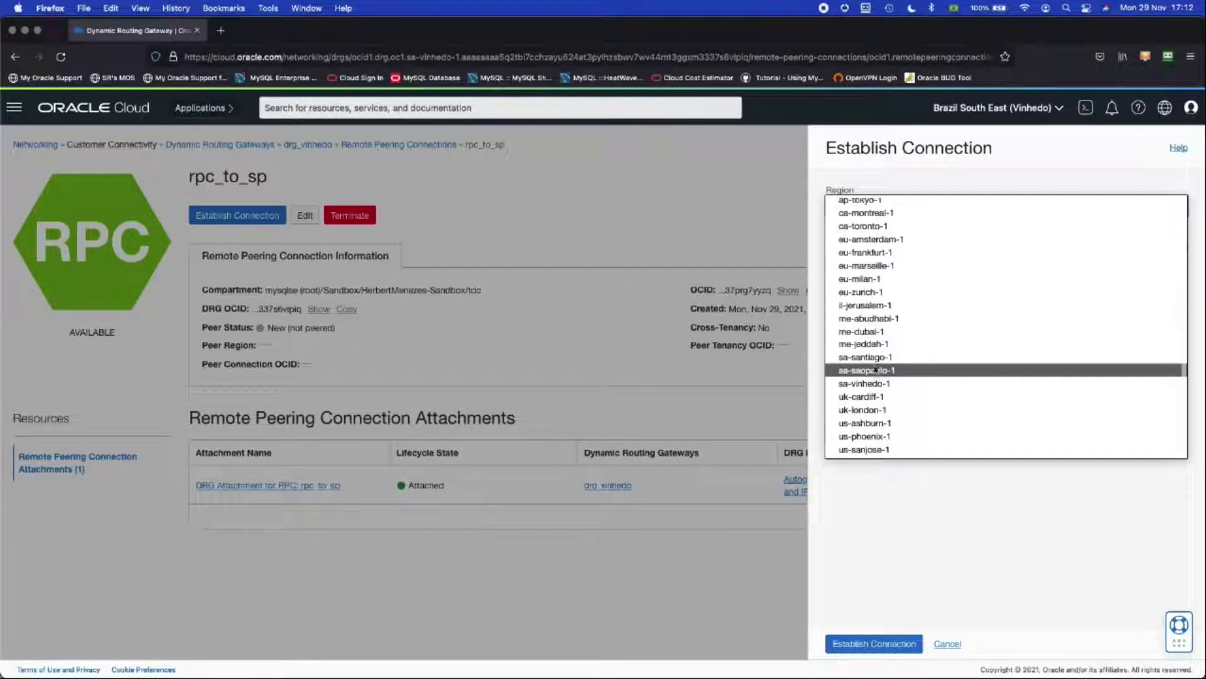
click(876, 370)
click(844, 250)
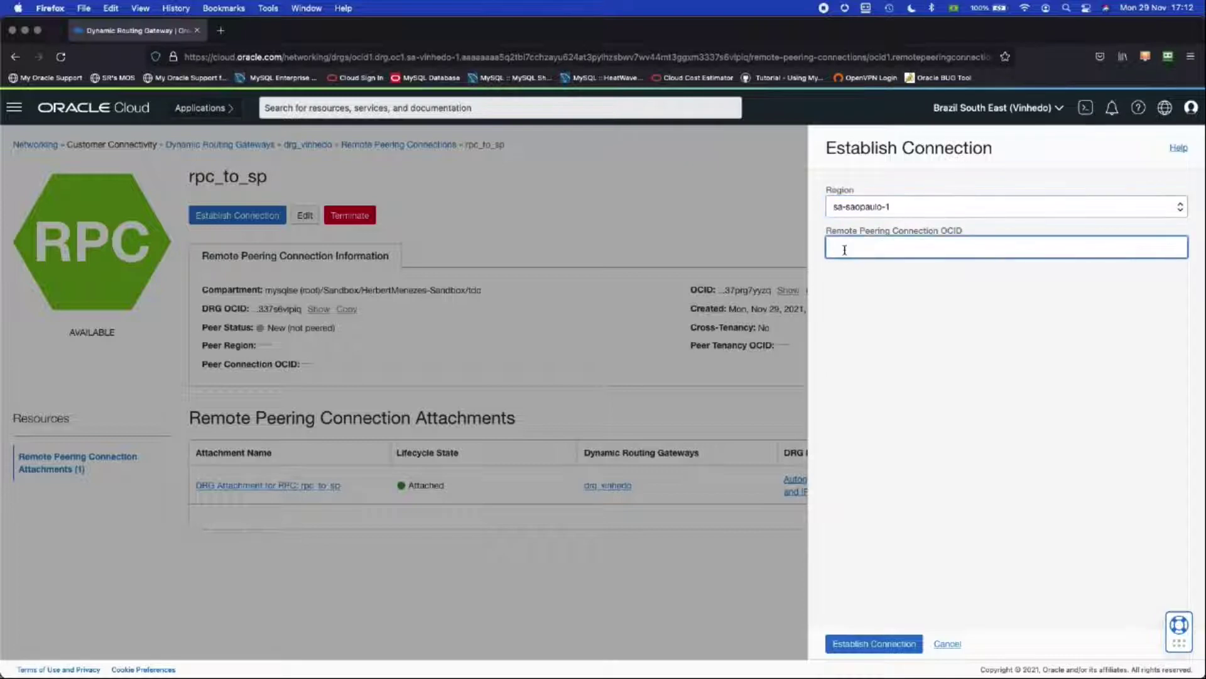
text(ocid1.remotepeeringconnection.oc1.sa-saopaulo-1.aaaaaaaamnk4ys3fwrbbutmzqf6n2jwip7mabnzq4rhdre7deni7psbqi3za)
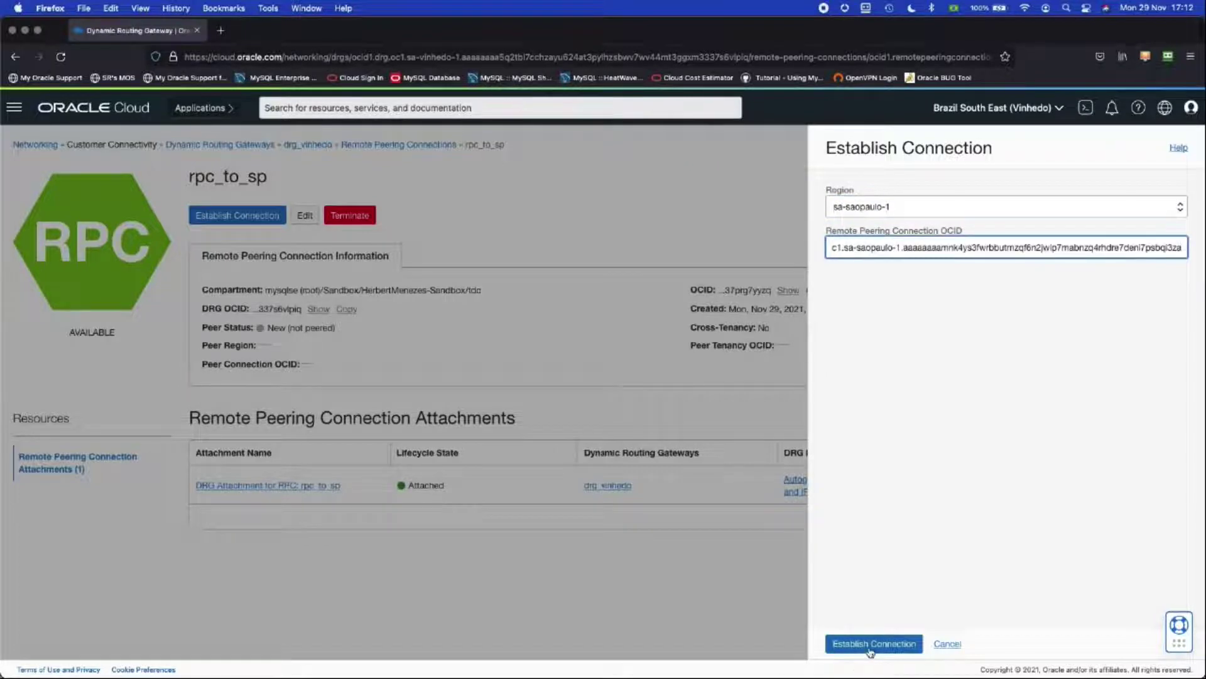
click(862, 646)
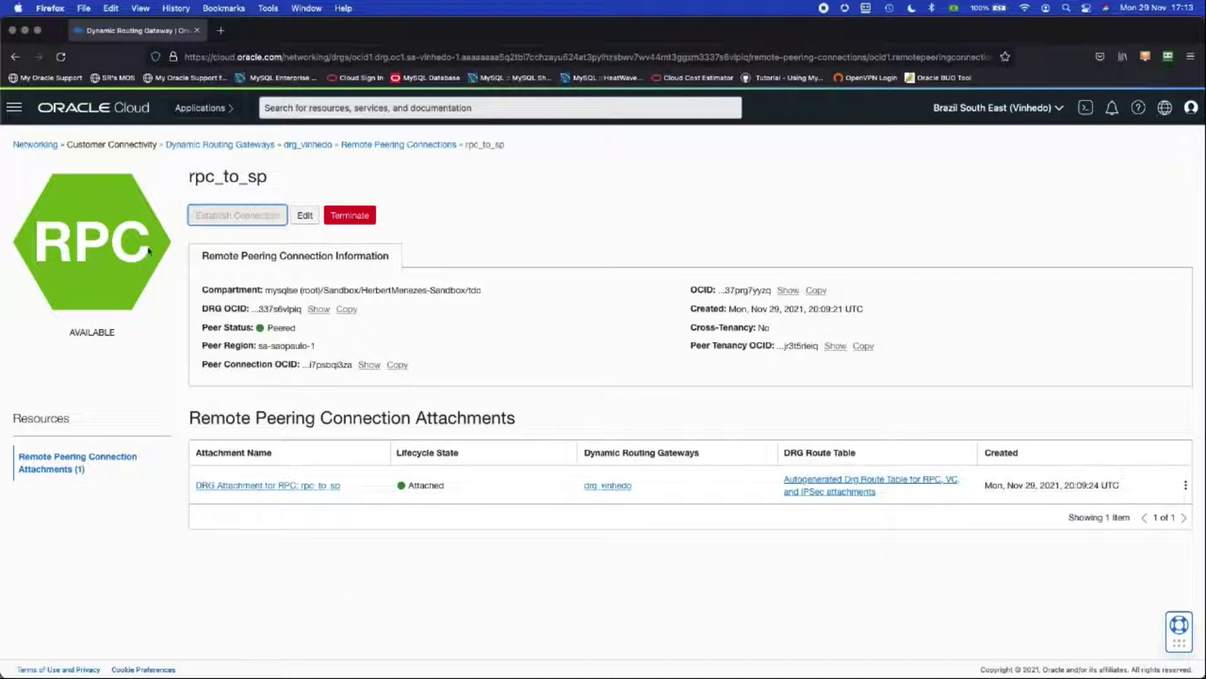
Step: Go to the tdcvinhedo VCN's Route Tables list, opening and cancelling Create Route Table
click(42, 149)
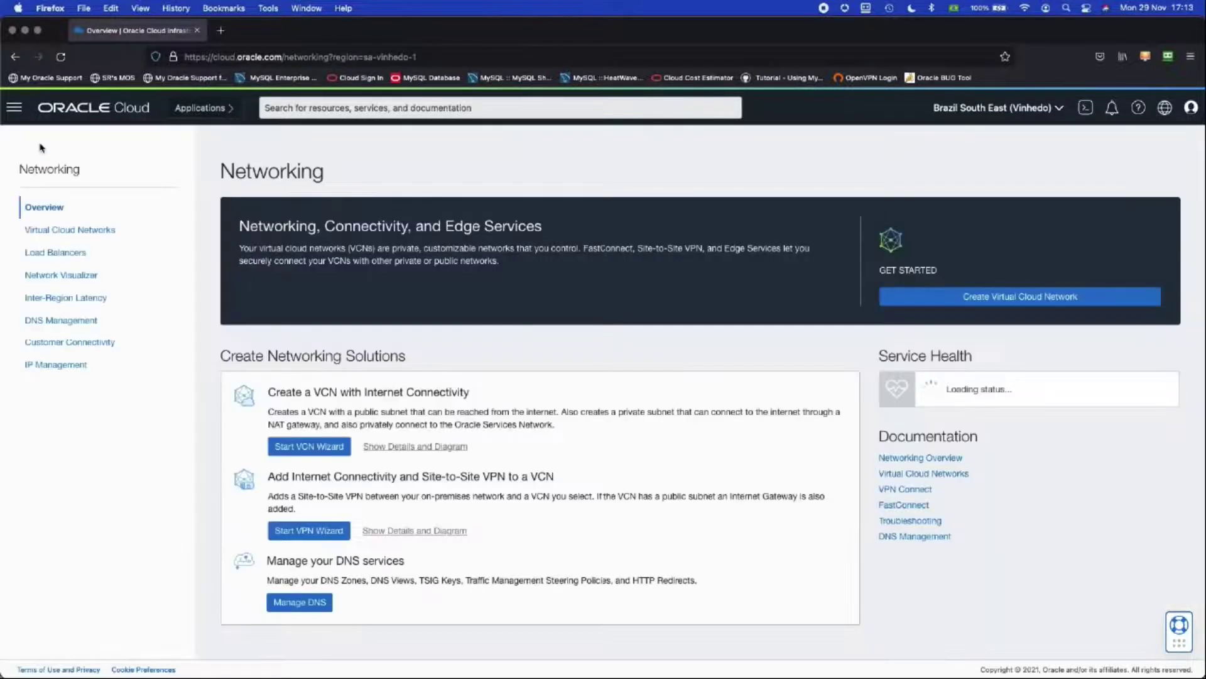
click(57, 231)
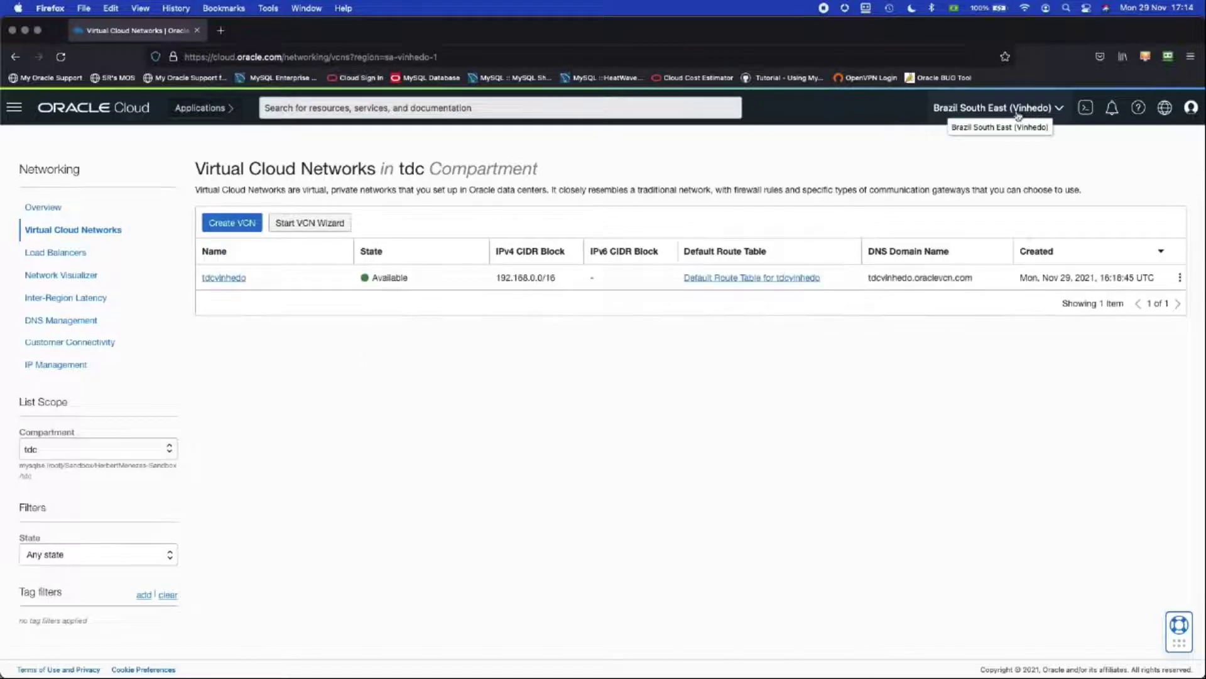
click(223, 279)
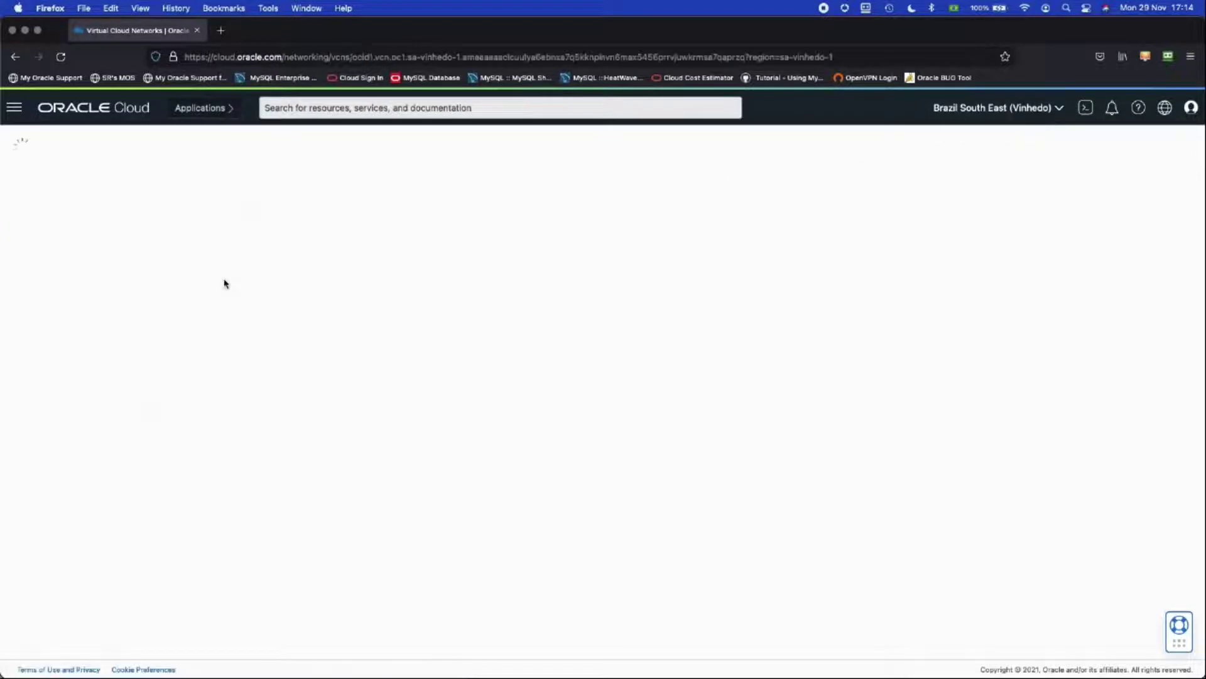
scroll(135, 431, down, 2)
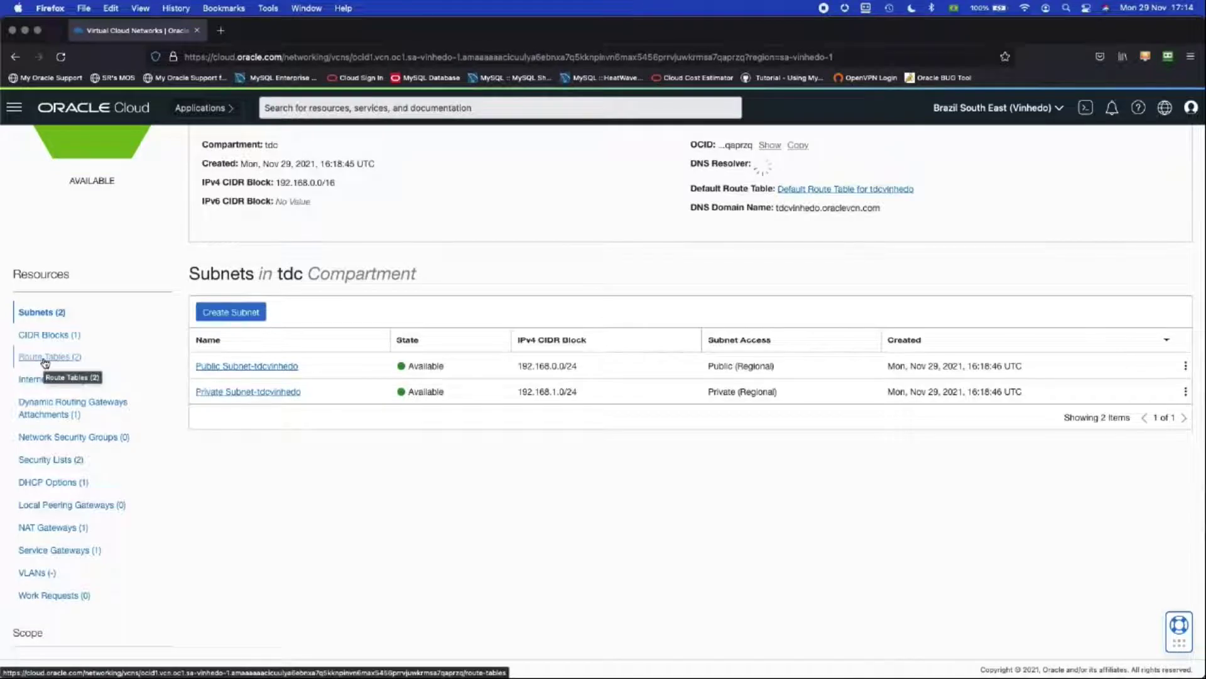
click(44, 352)
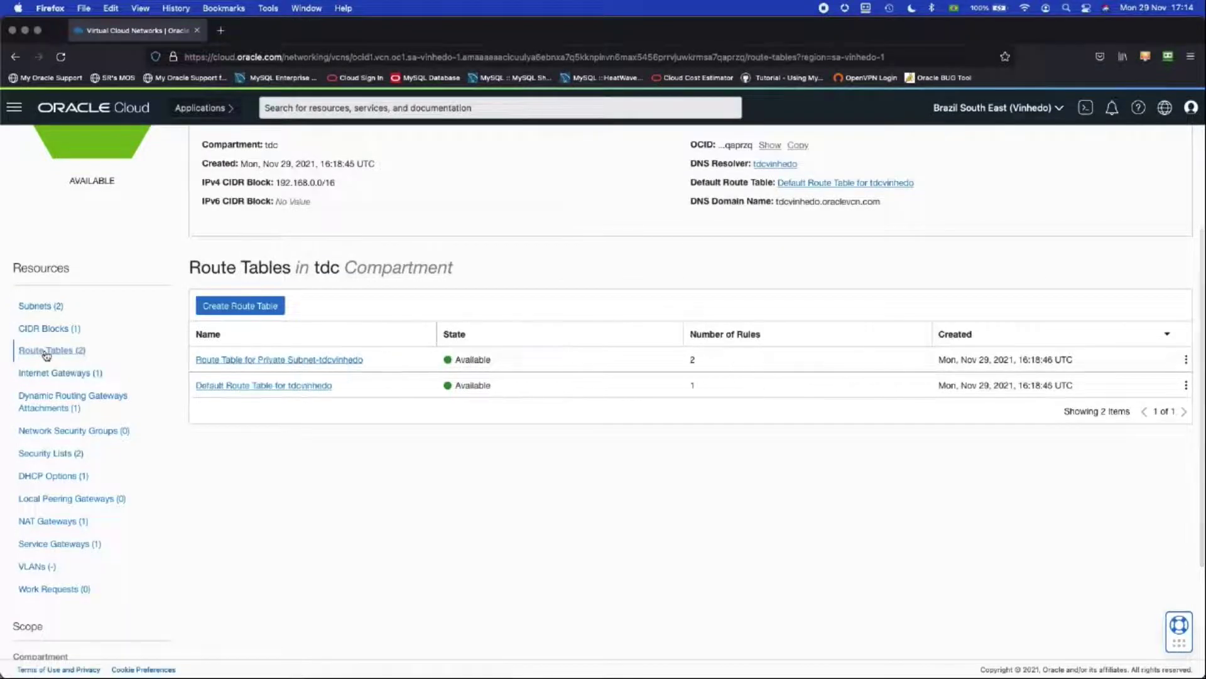
click(256, 308)
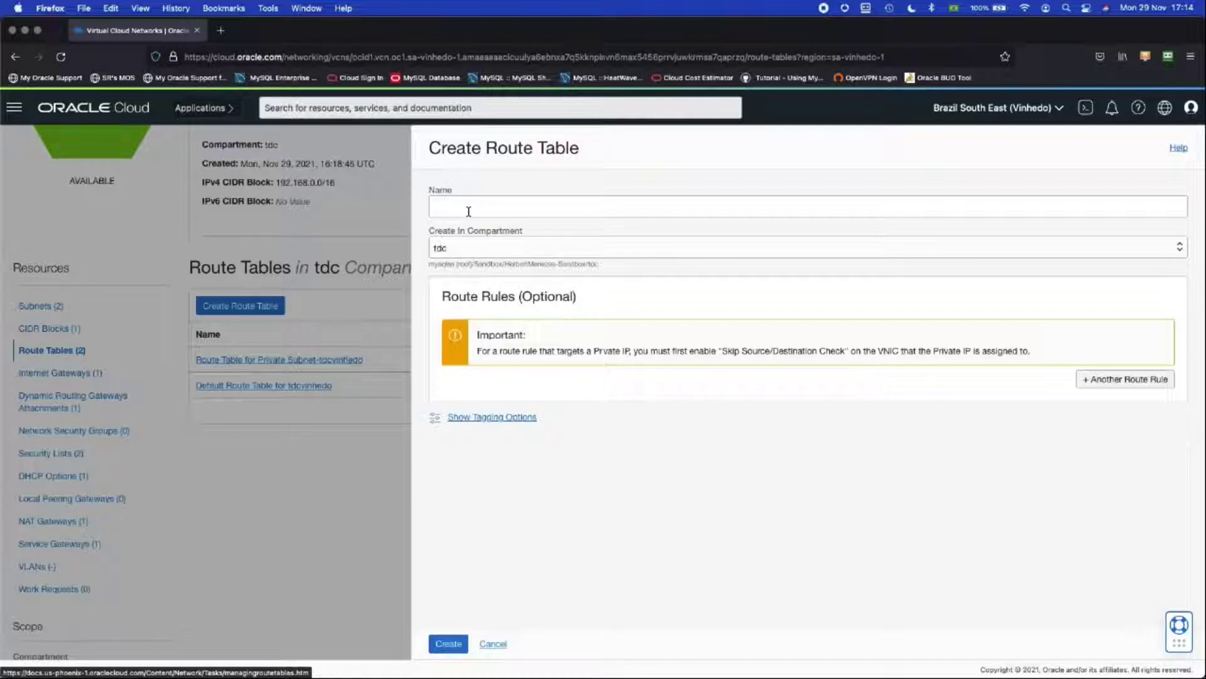
click(494, 644)
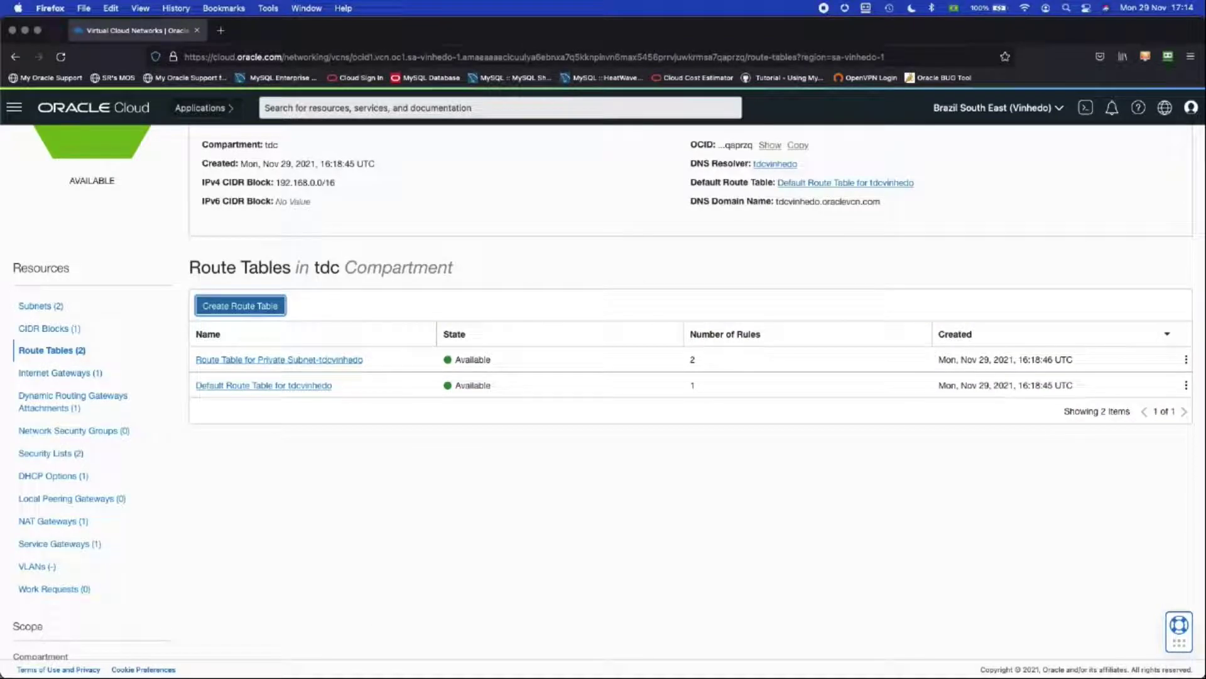
Step: Start a new Dynamic Routing Gateway route rule on tdcvinhedo's Default Route Table
click(264, 387)
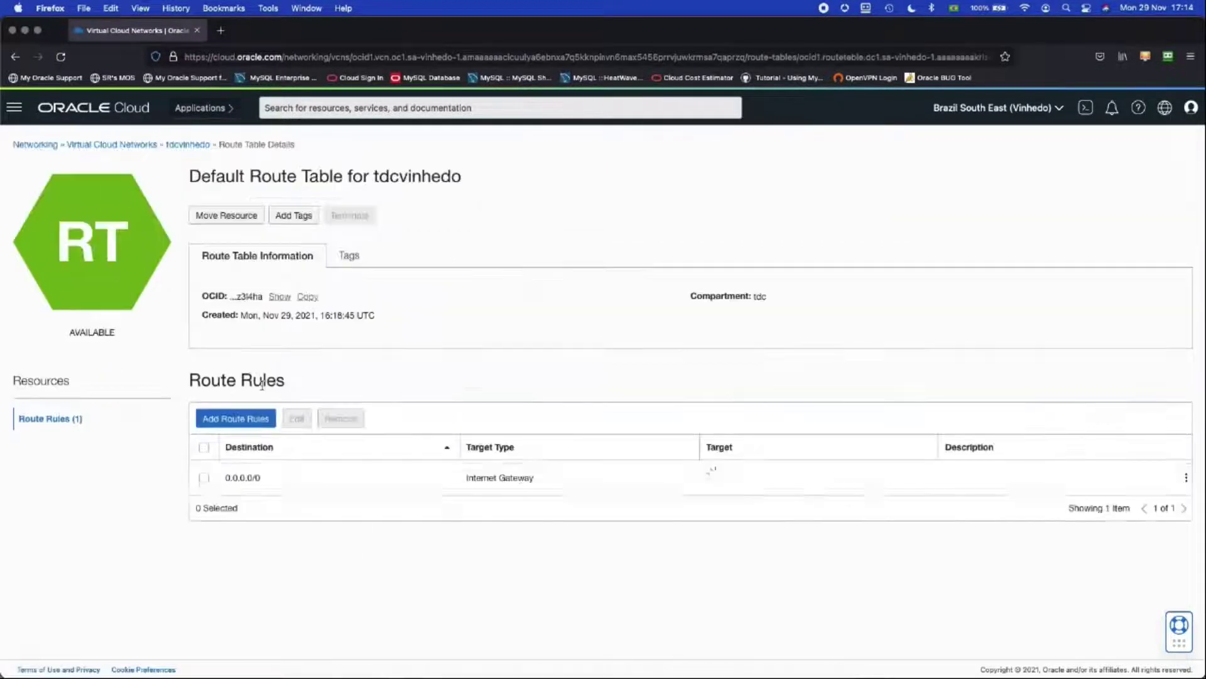
click(246, 419)
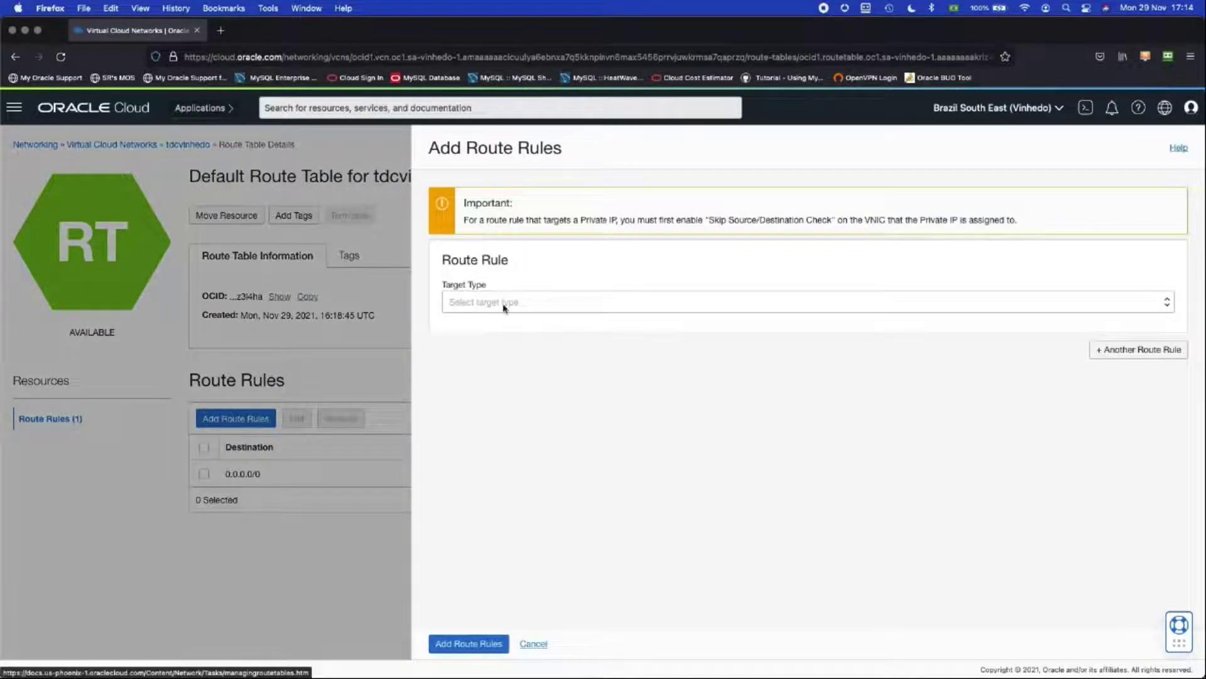
click(503, 302)
click(503, 312)
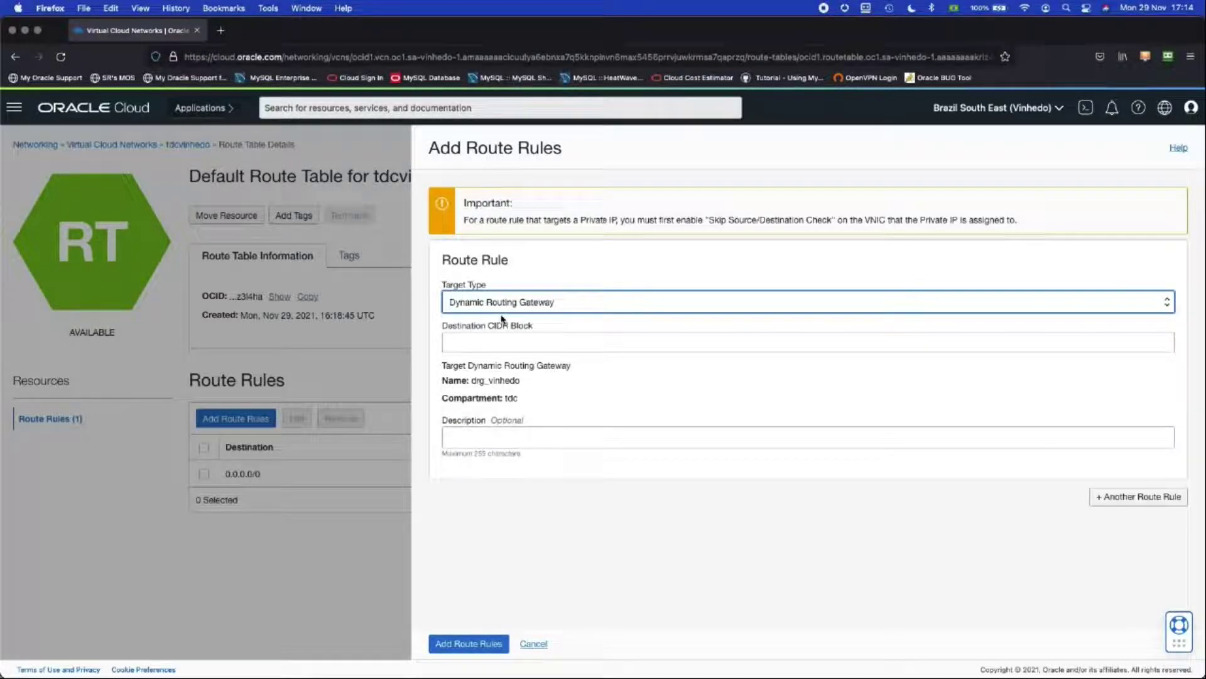
click(484, 341)
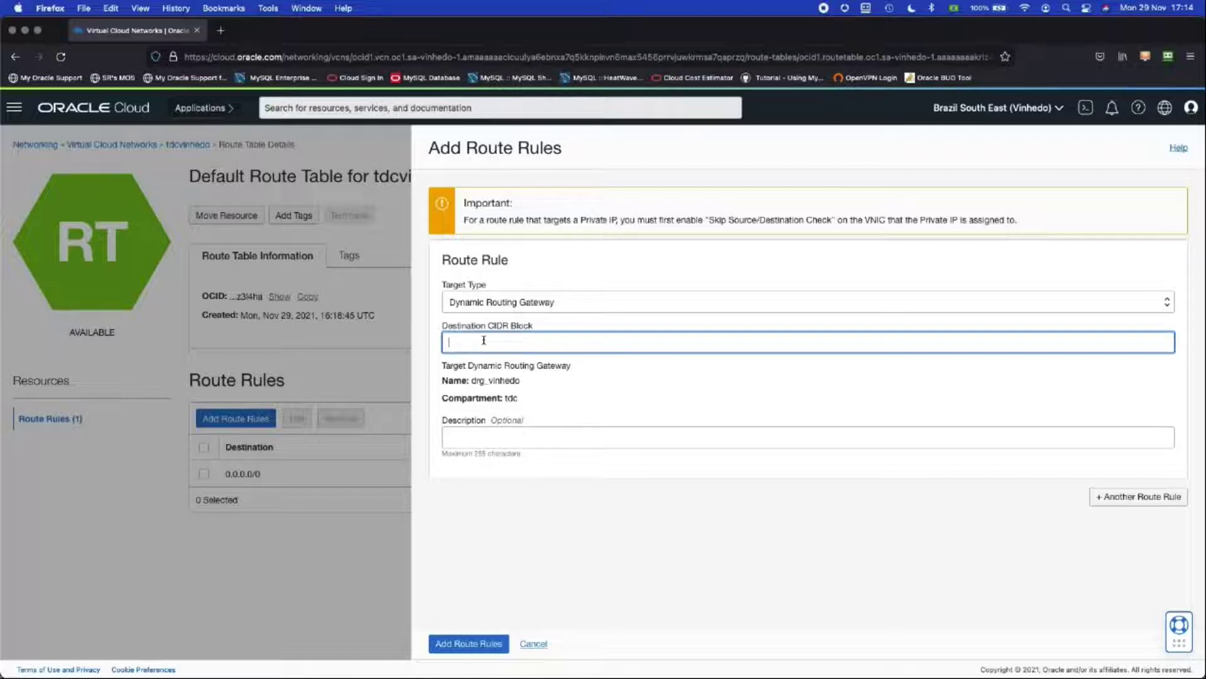
Step: Set the rule's destination to 10.0.0.0/16 with description 'rota para SP' and save it
click(495, 343)
text(10.0.0.0)
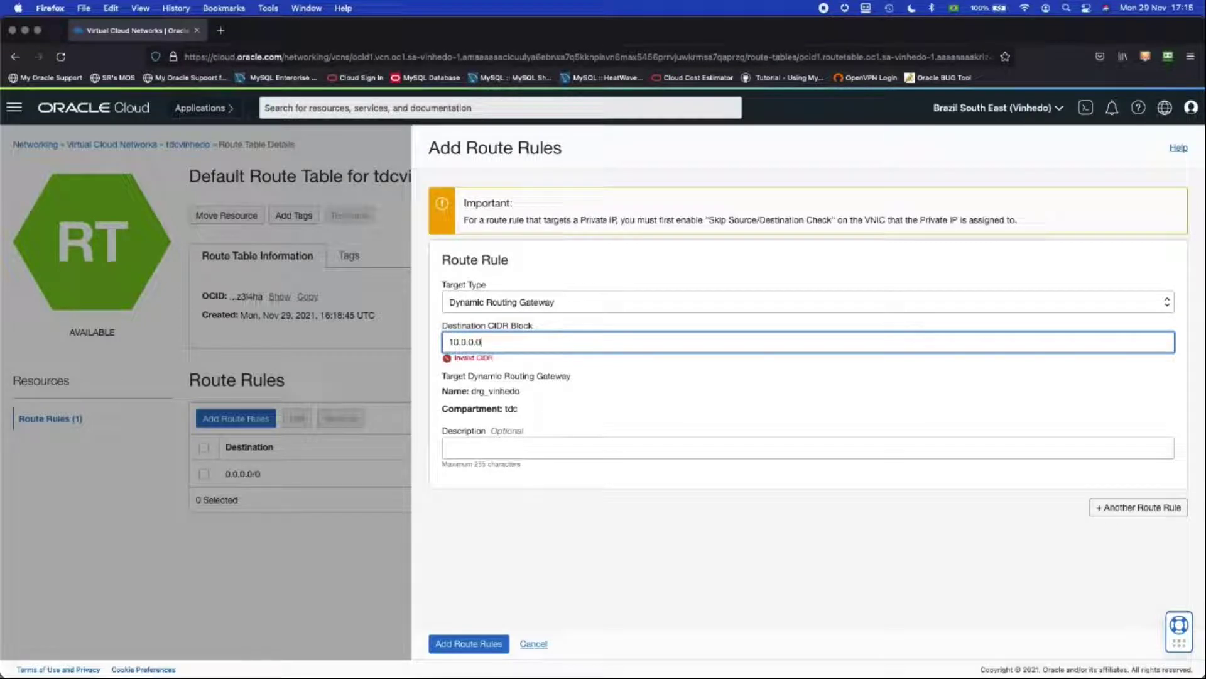
text(/16)
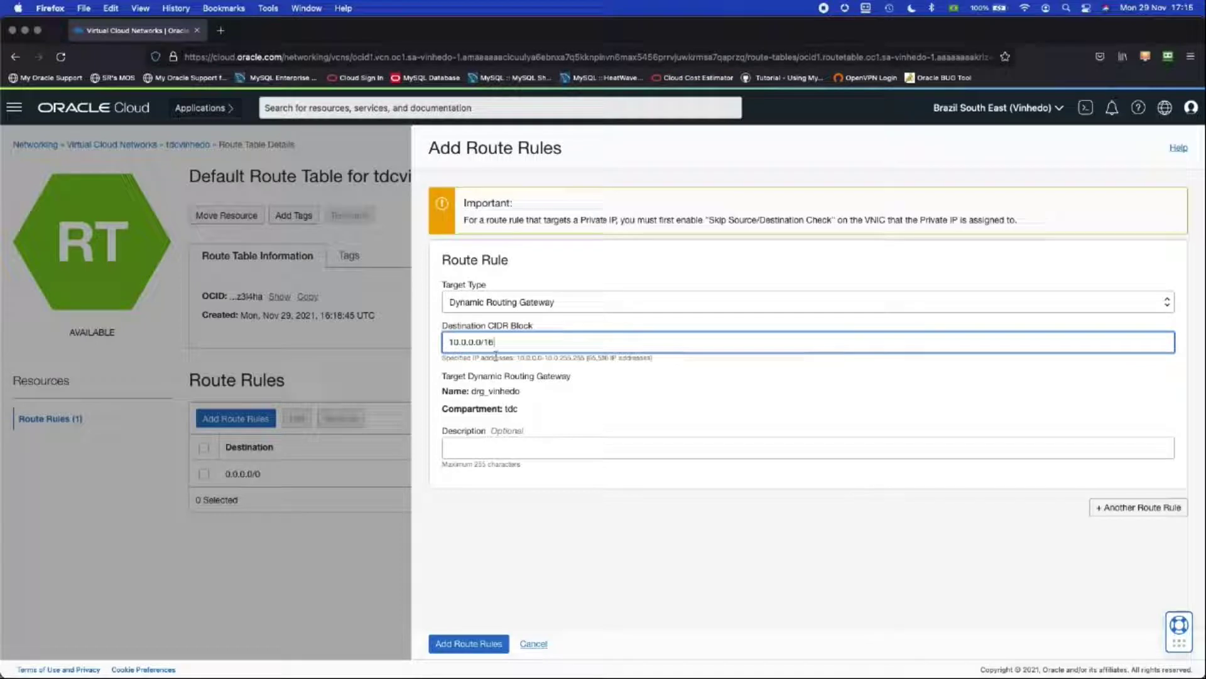
click(497, 442)
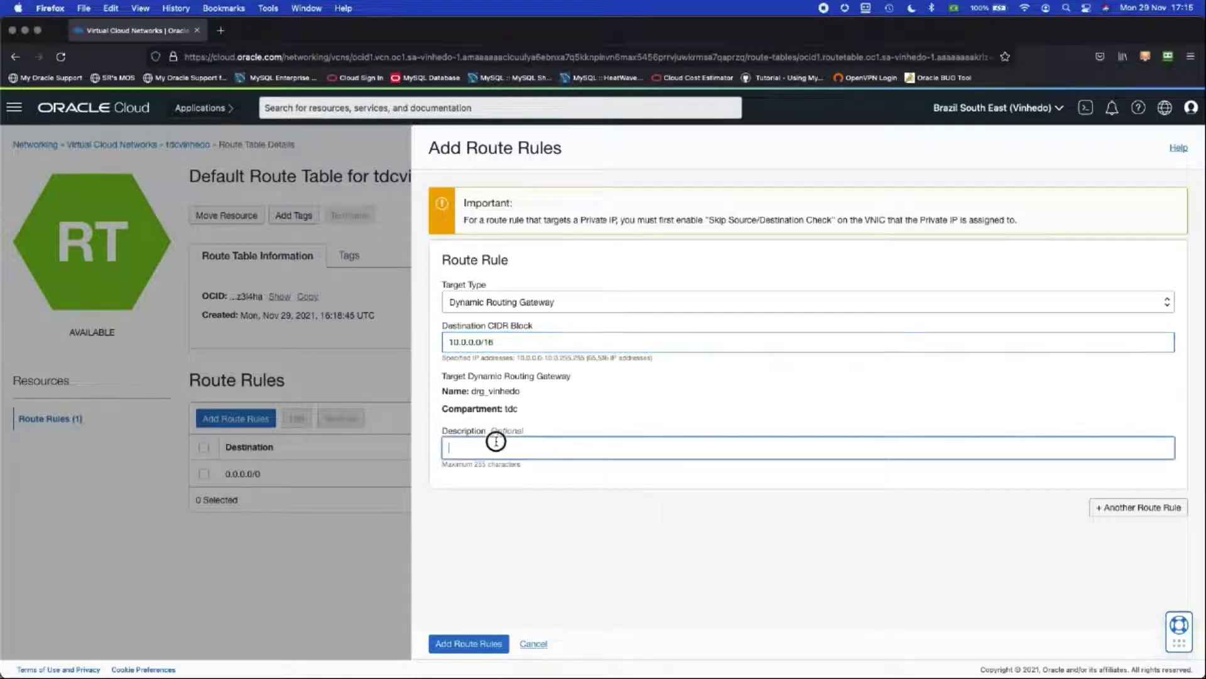
text(rou)
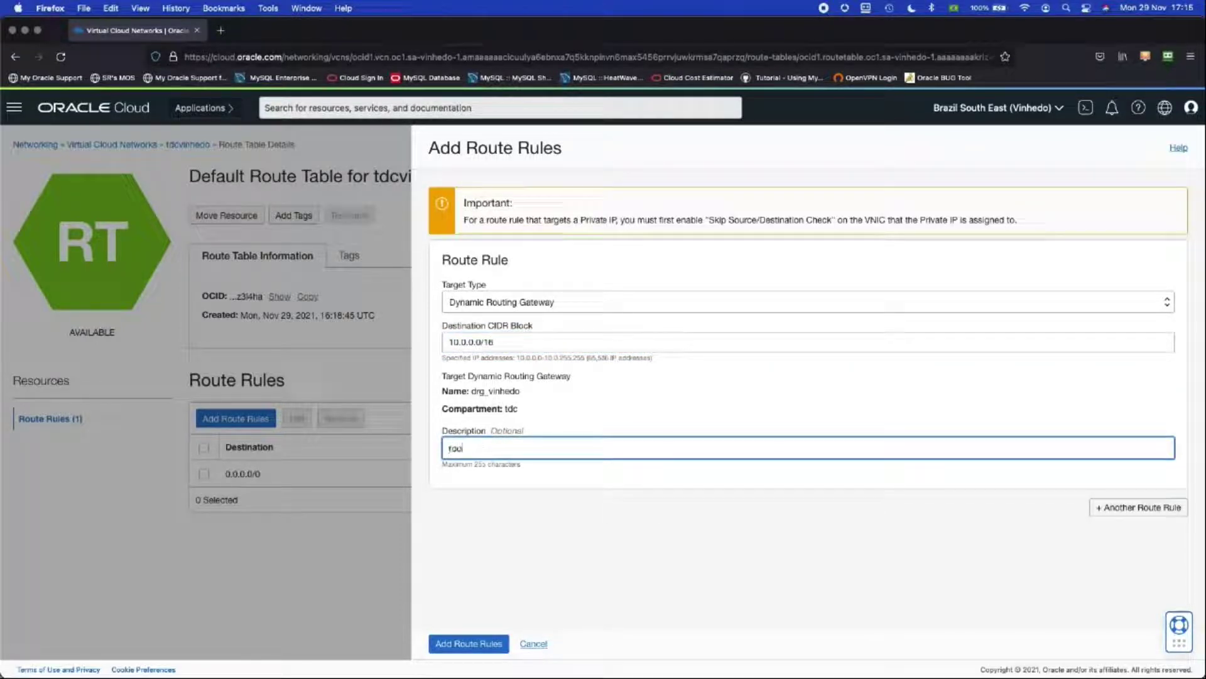
text(a para SO)
key(BackSpace)
text(P)
click(490, 643)
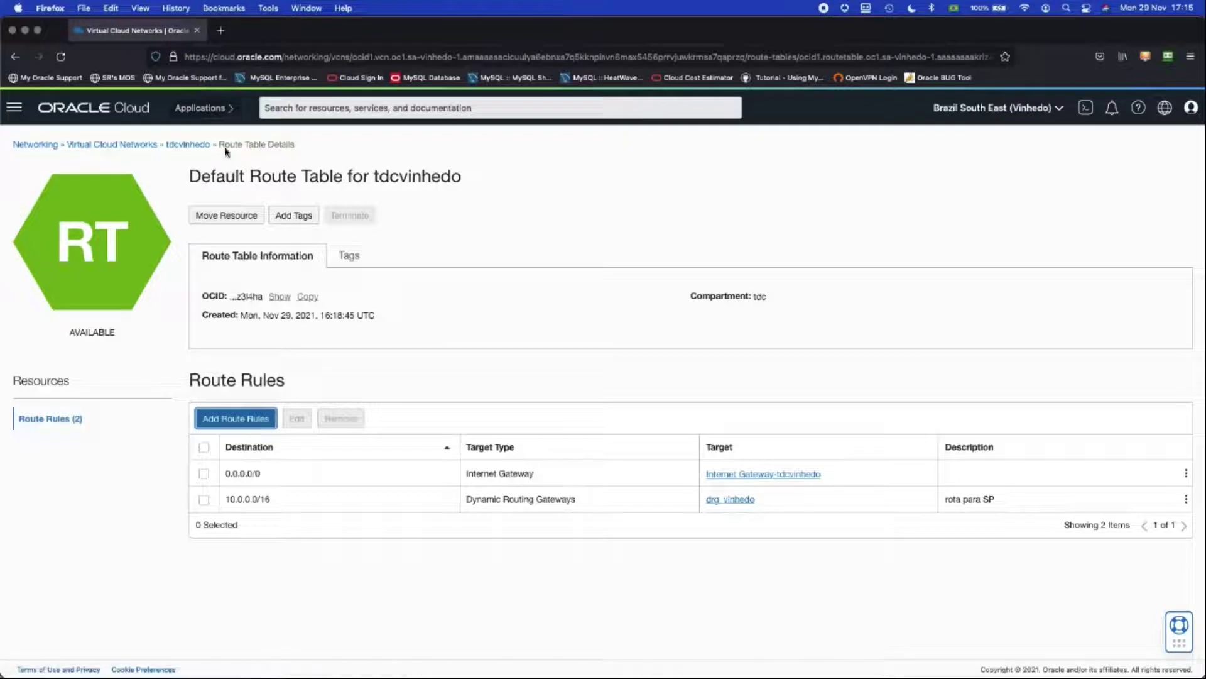
click(196, 145)
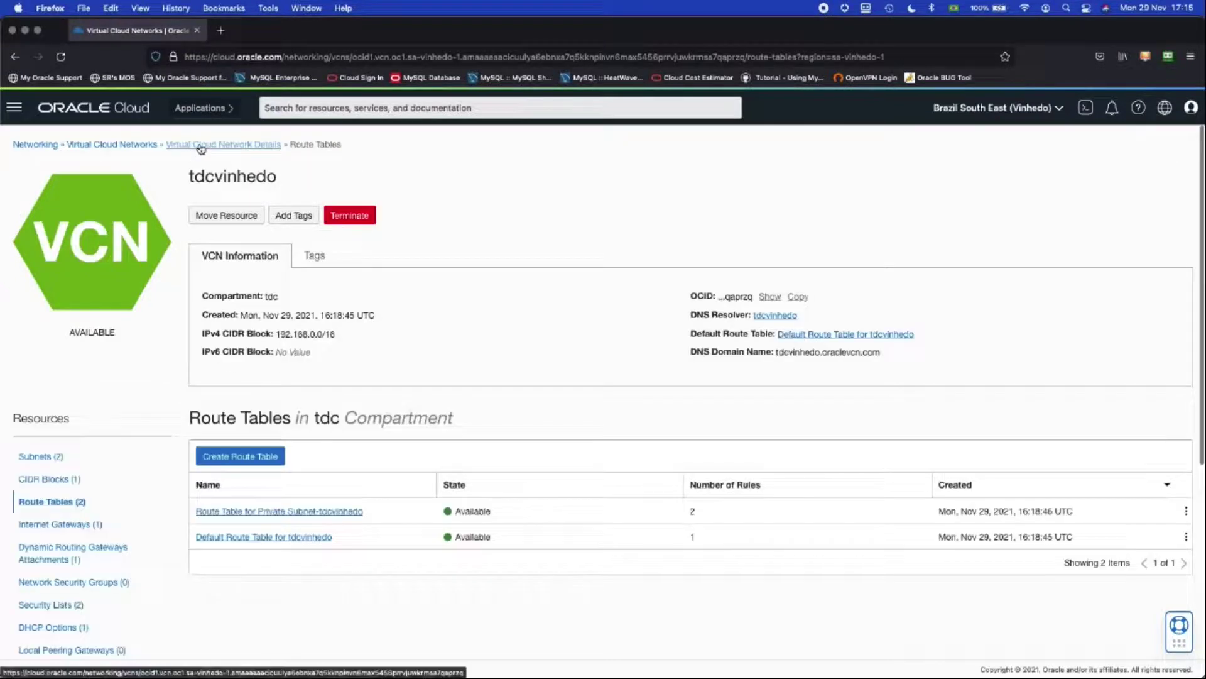
Step: Add a drg_vinhedo rule for 10.0.0.0/16, described 'rota para SP', to Private Subnet-tdcvinhedo's route table
click(293, 513)
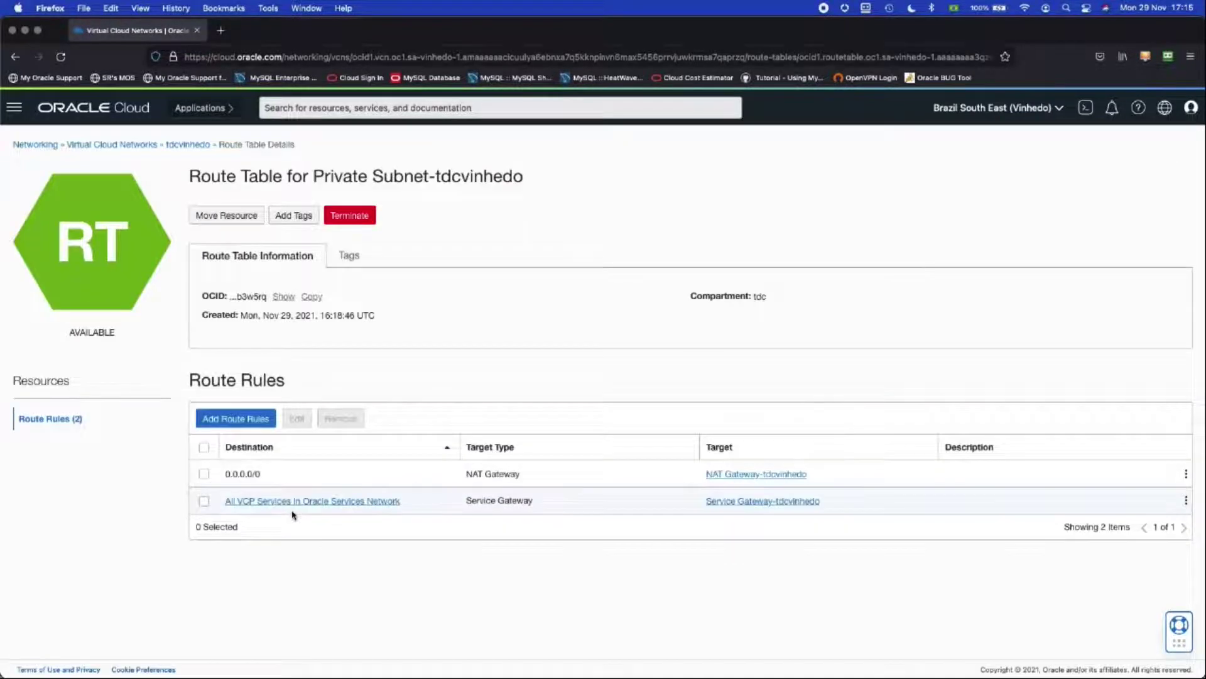
click(239, 426)
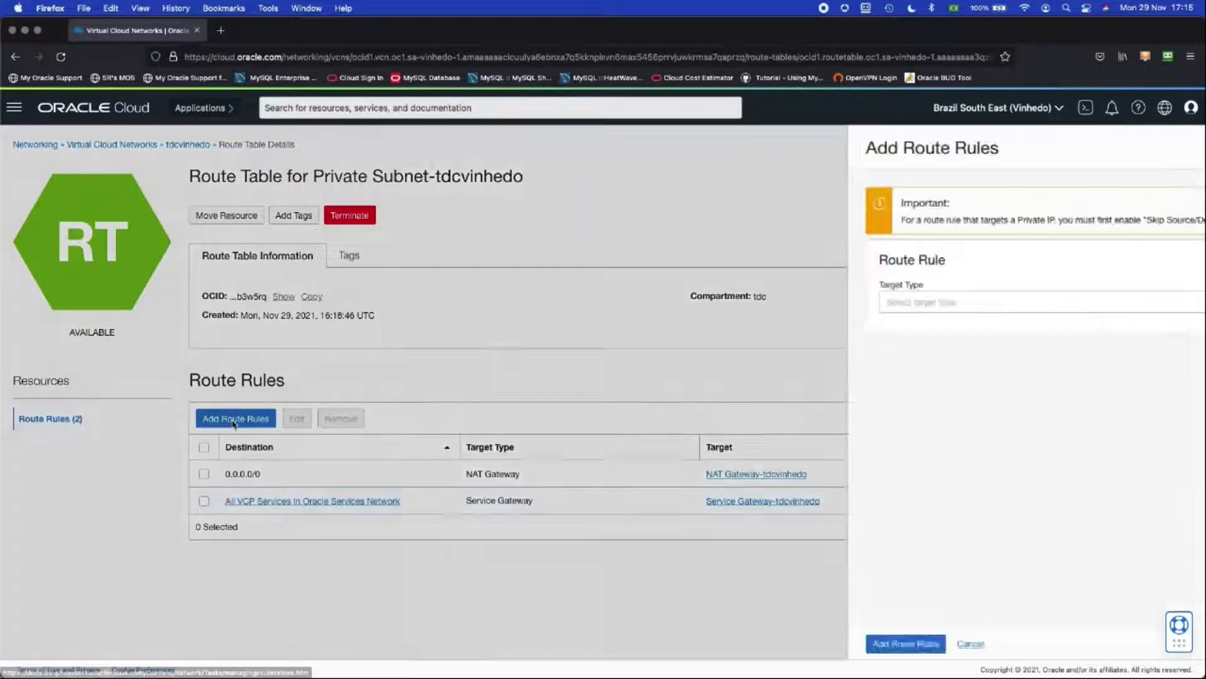
click(476, 302)
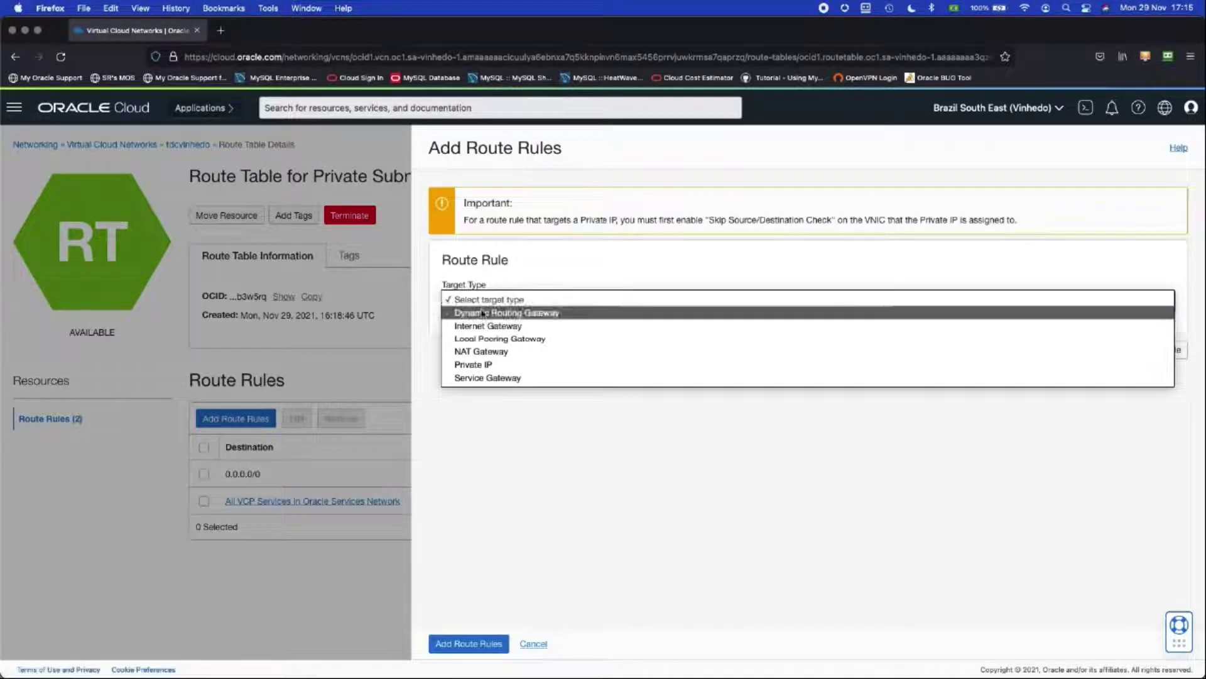
click(481, 313)
click(476, 342)
text(10.0)
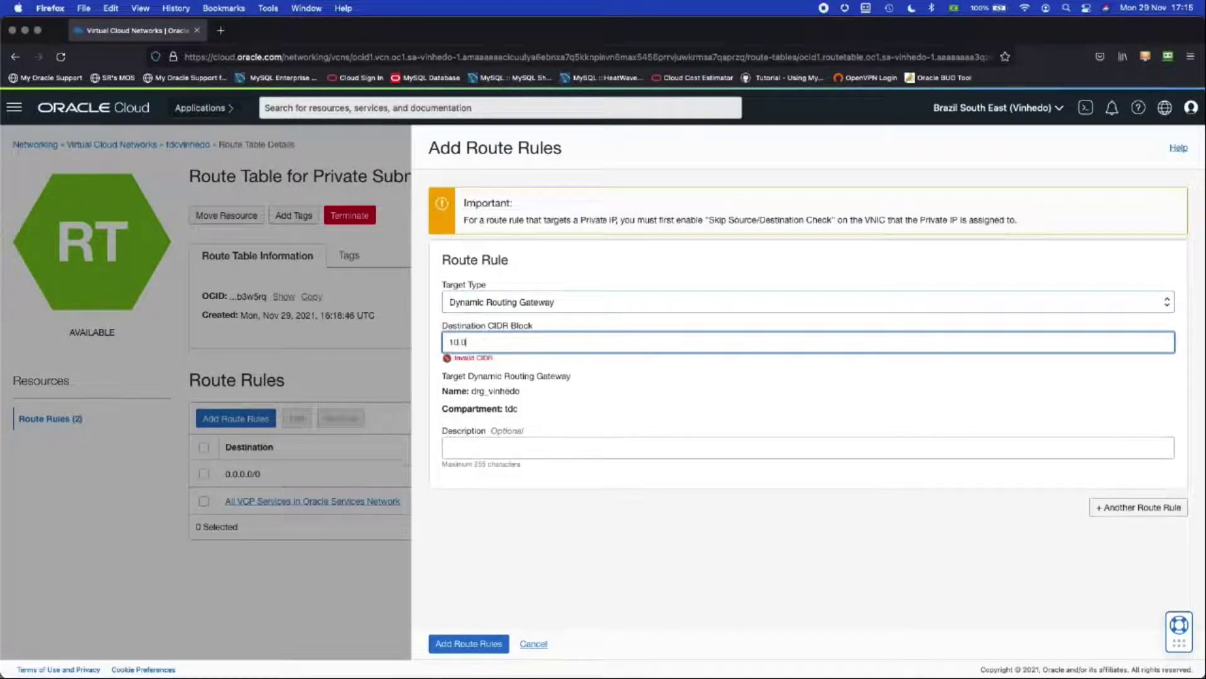
text(.0.0/16)
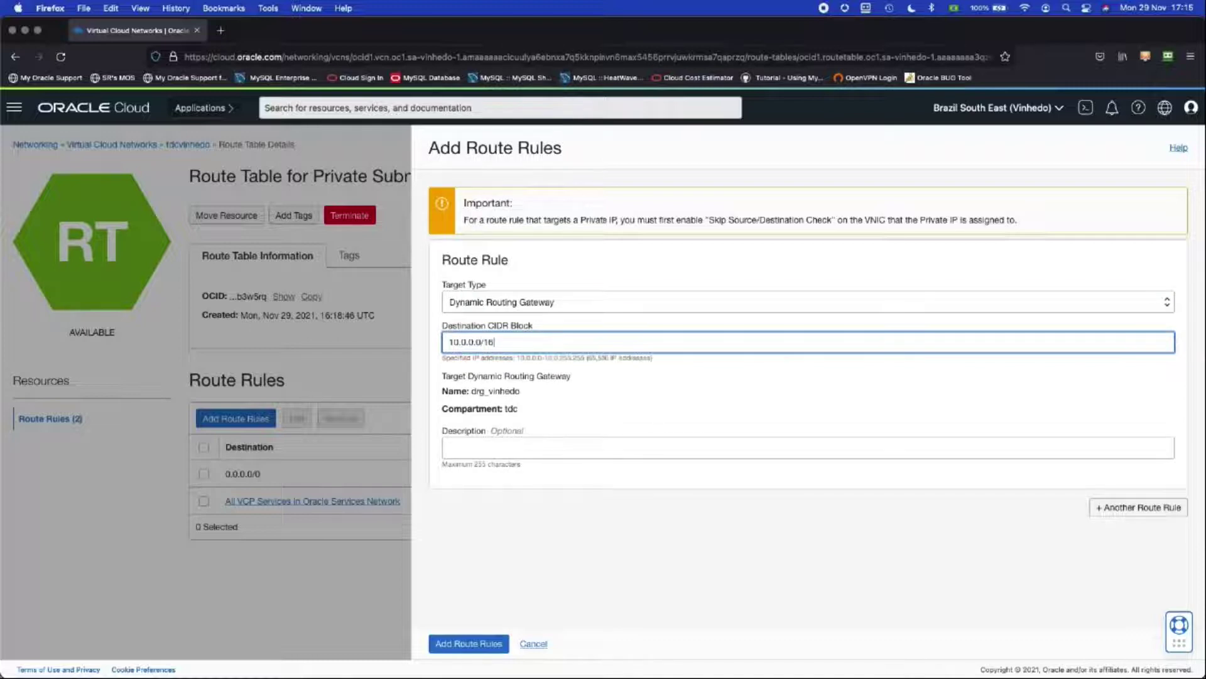
click(459, 450)
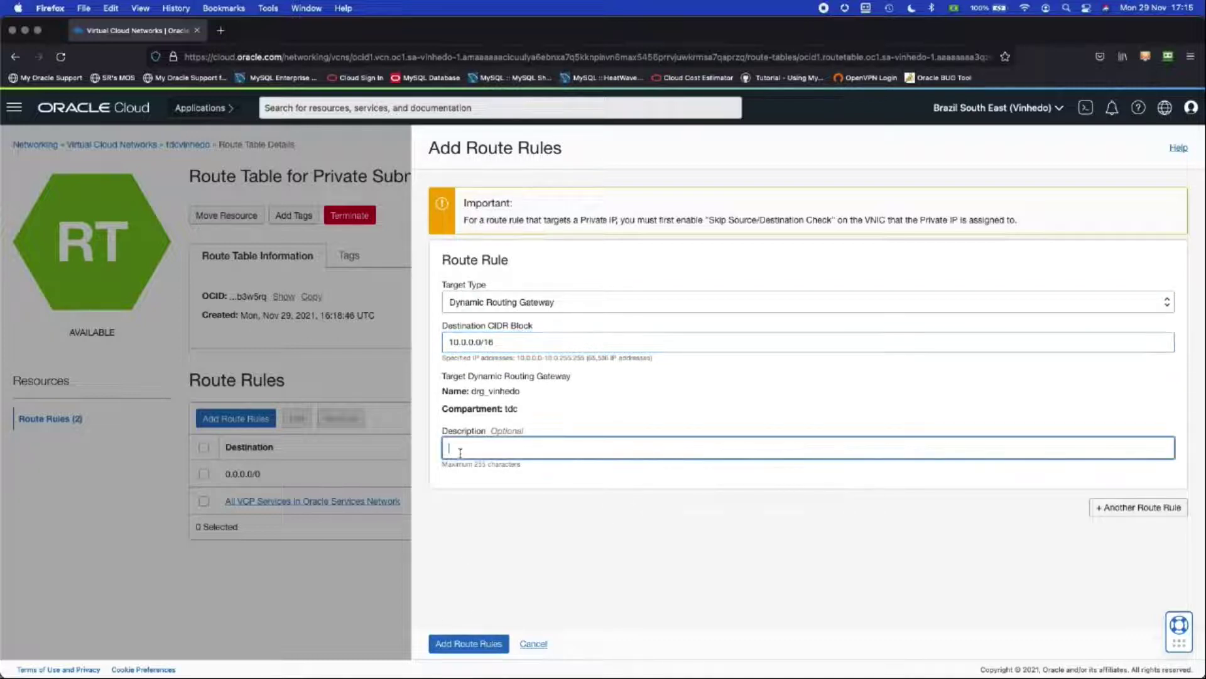
text(rota para PS)
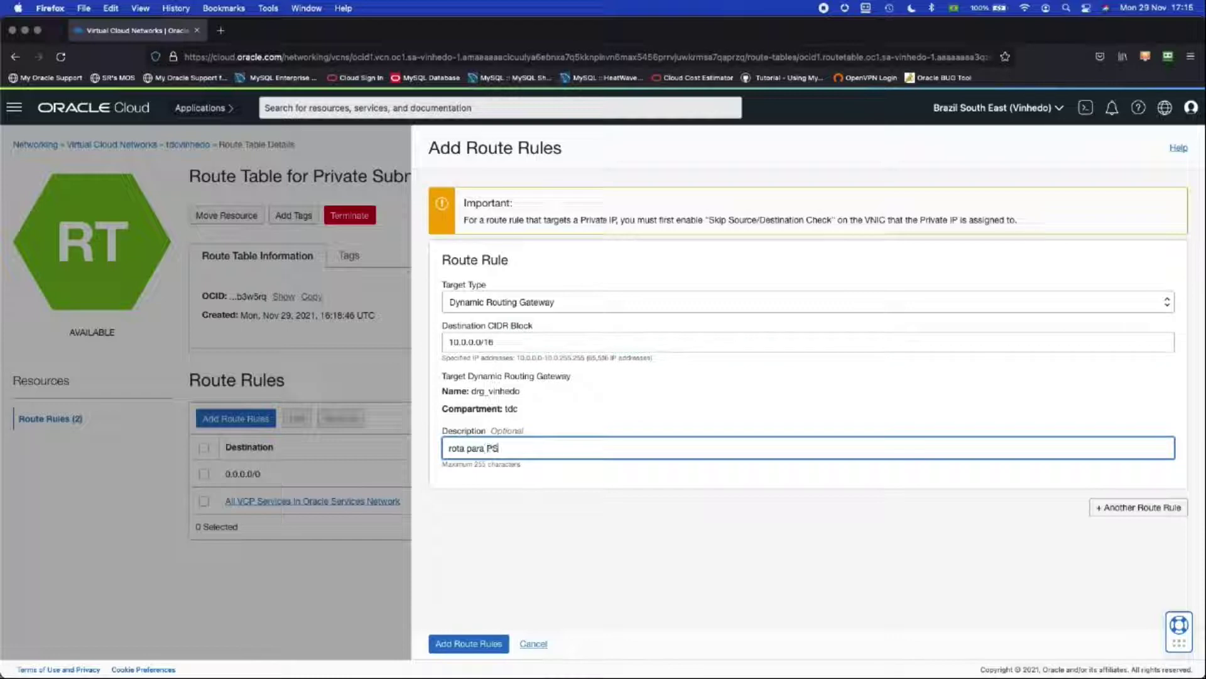
text(SP)
click(450, 642)
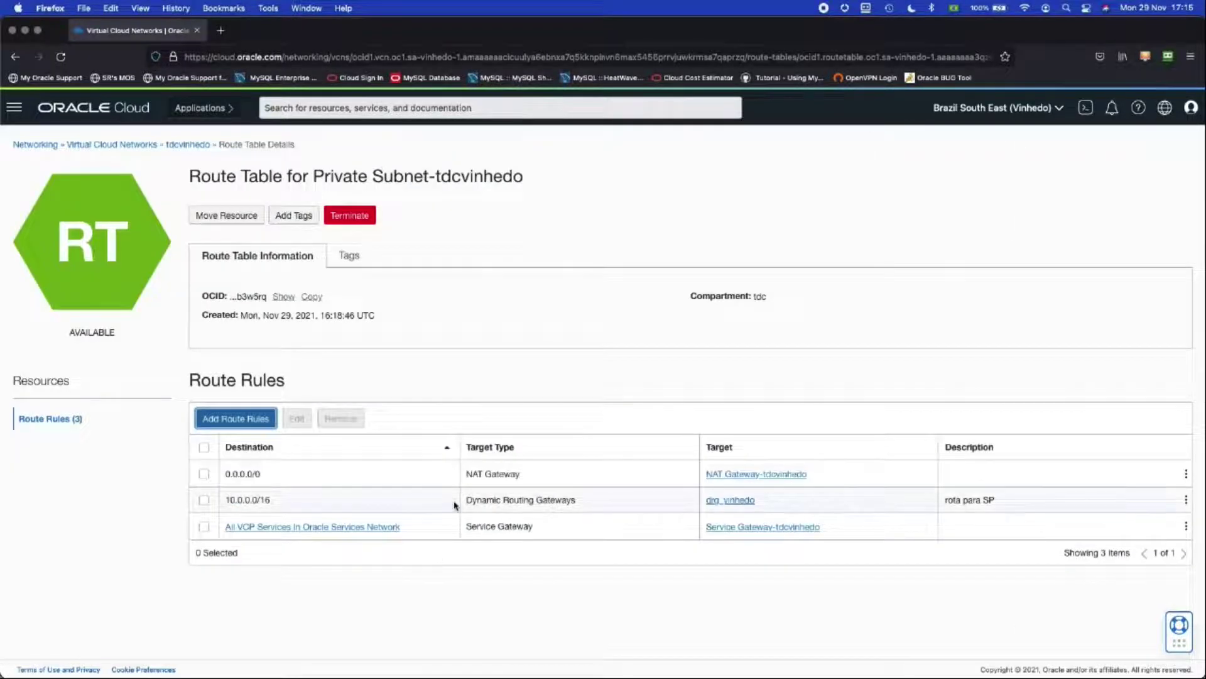
Step: Switch to Brazil East (Sao Paulo) and open tdcsappaulo's Default Route Table
click(993, 119)
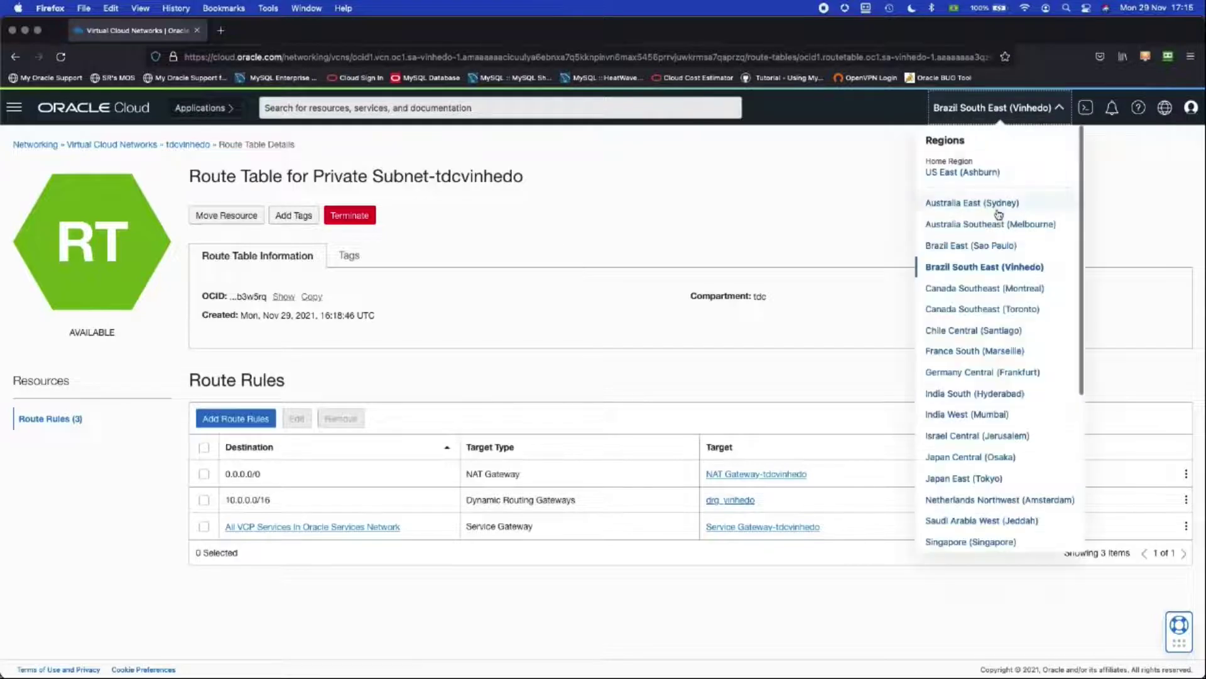
click(968, 247)
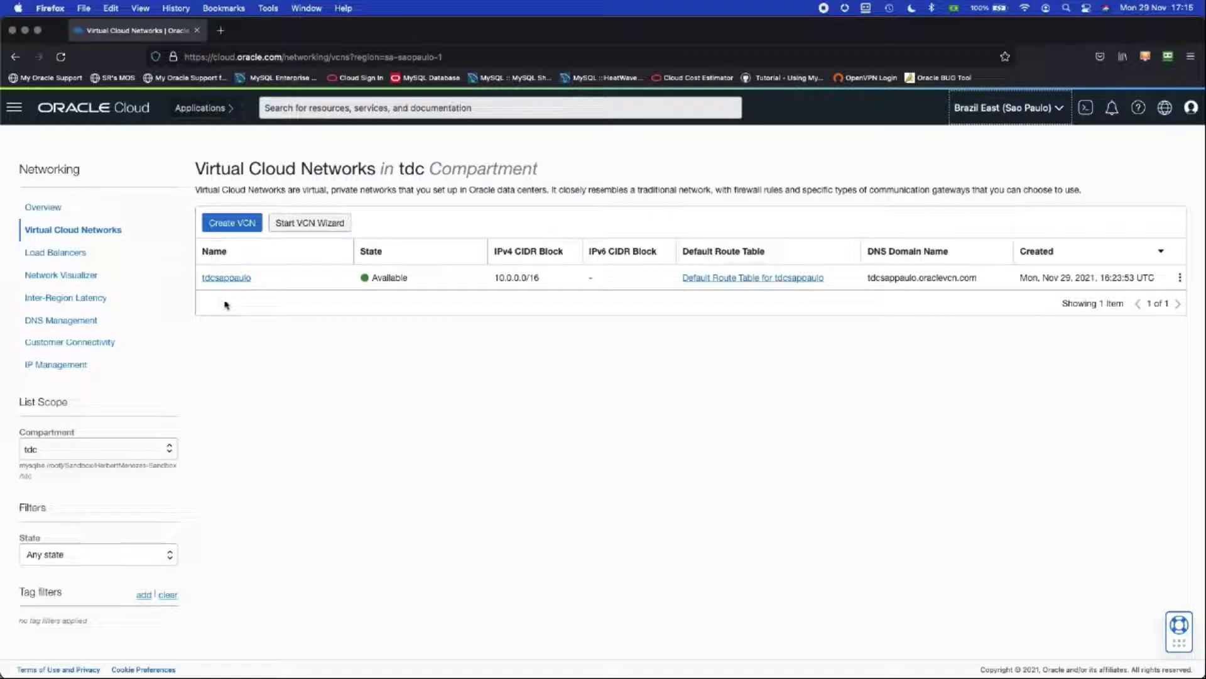
click(224, 278)
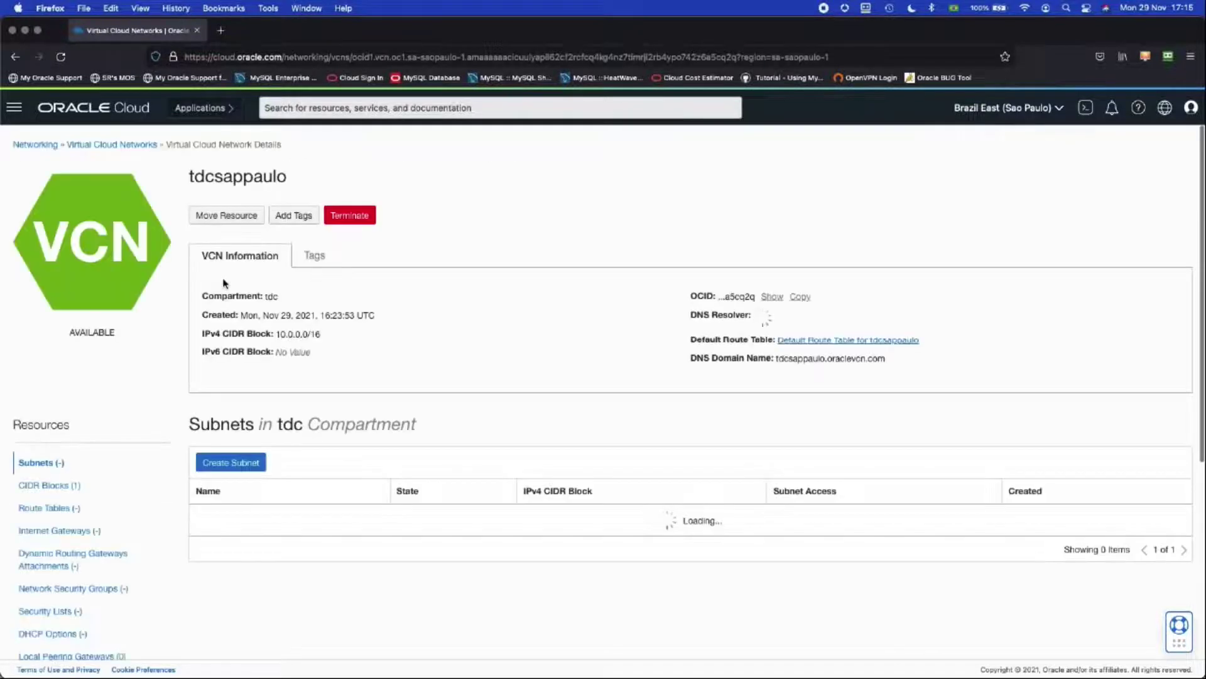
scroll(225, 283, down, 2)
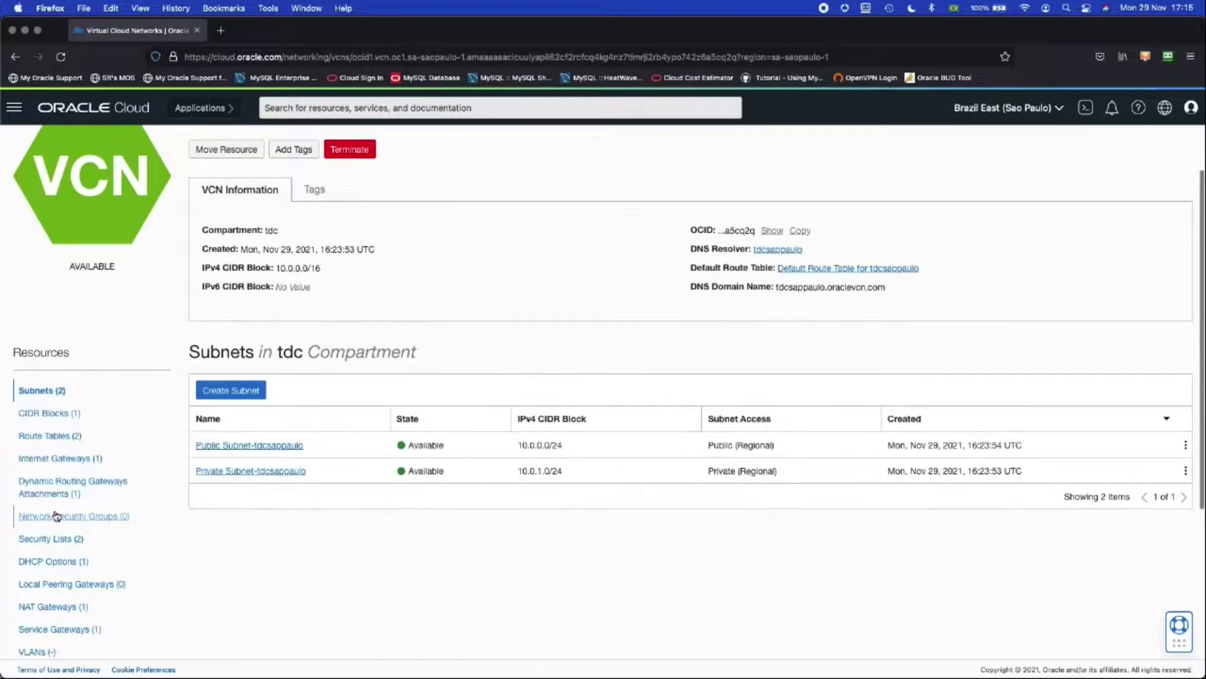
scroll(65, 487, down, 2)
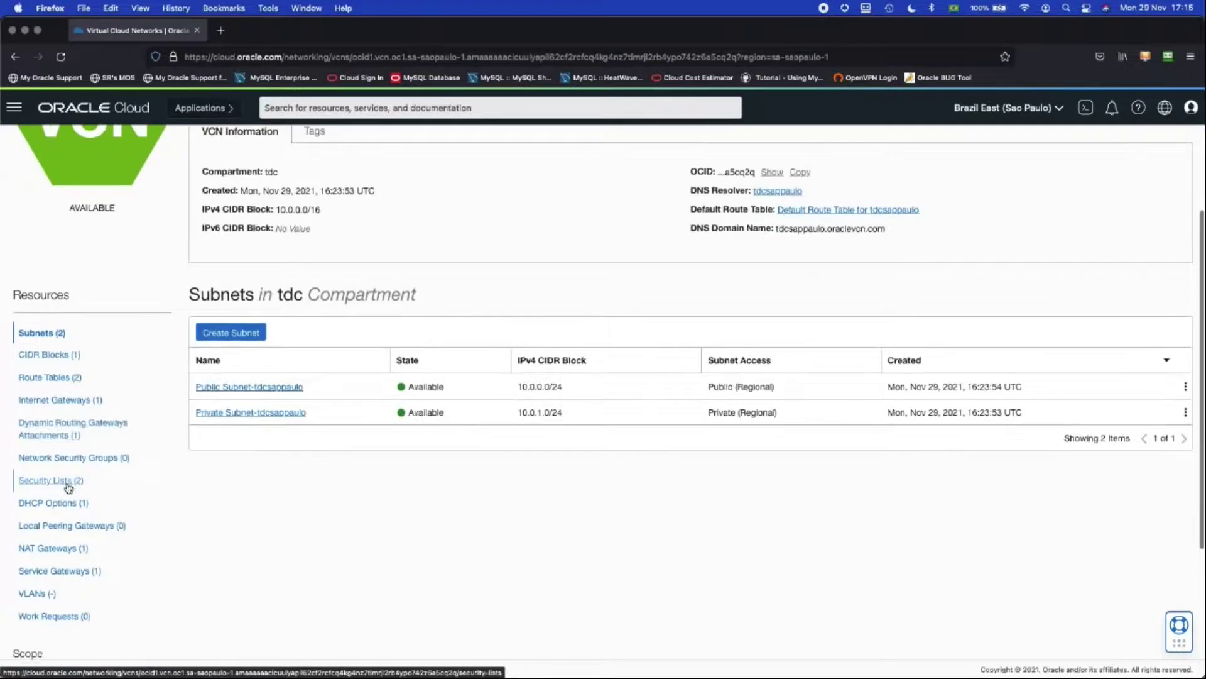
click(59, 378)
click(250, 413)
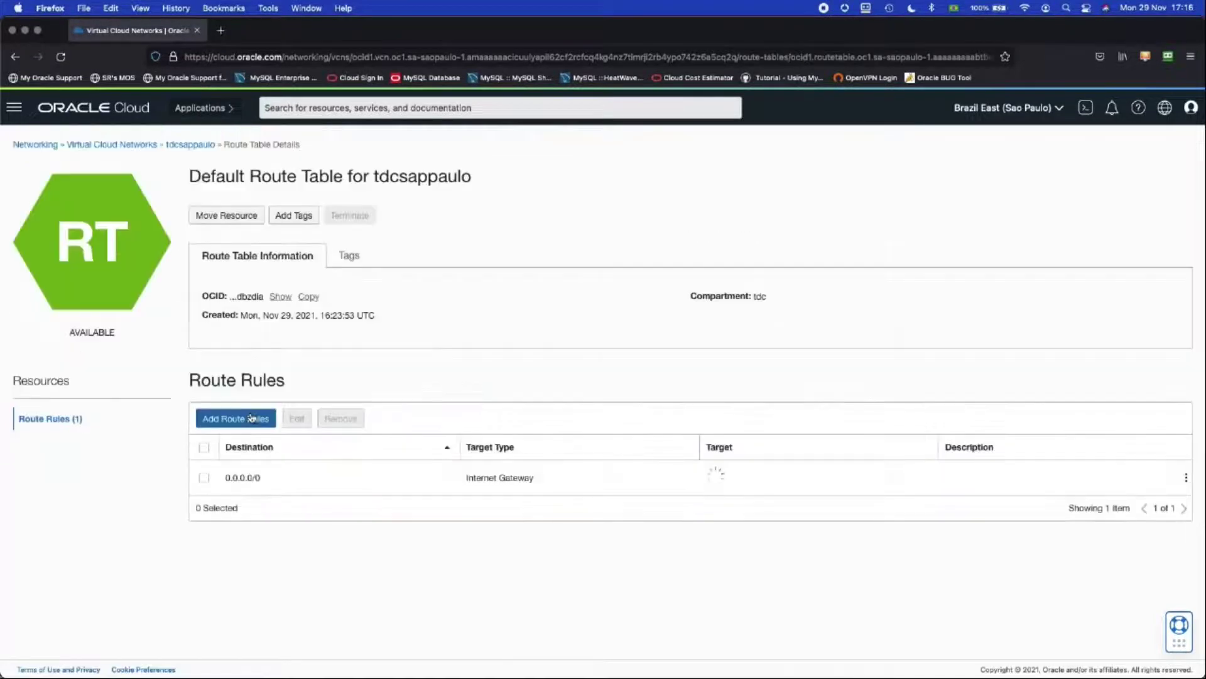
Step: Fill in a Dynamic Routing Gateway rule for 192.168.0.0/16 with description 'rota para vinhedo'
click(251, 417)
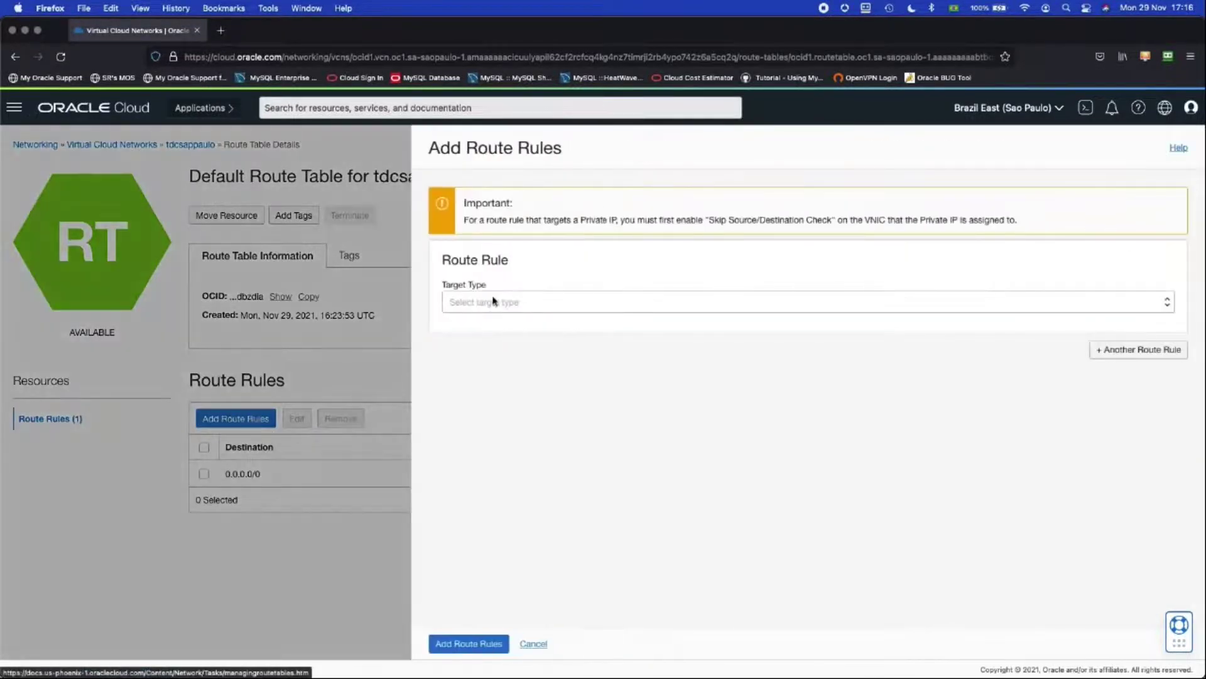
click(493, 302)
click(493, 310)
click(485, 341)
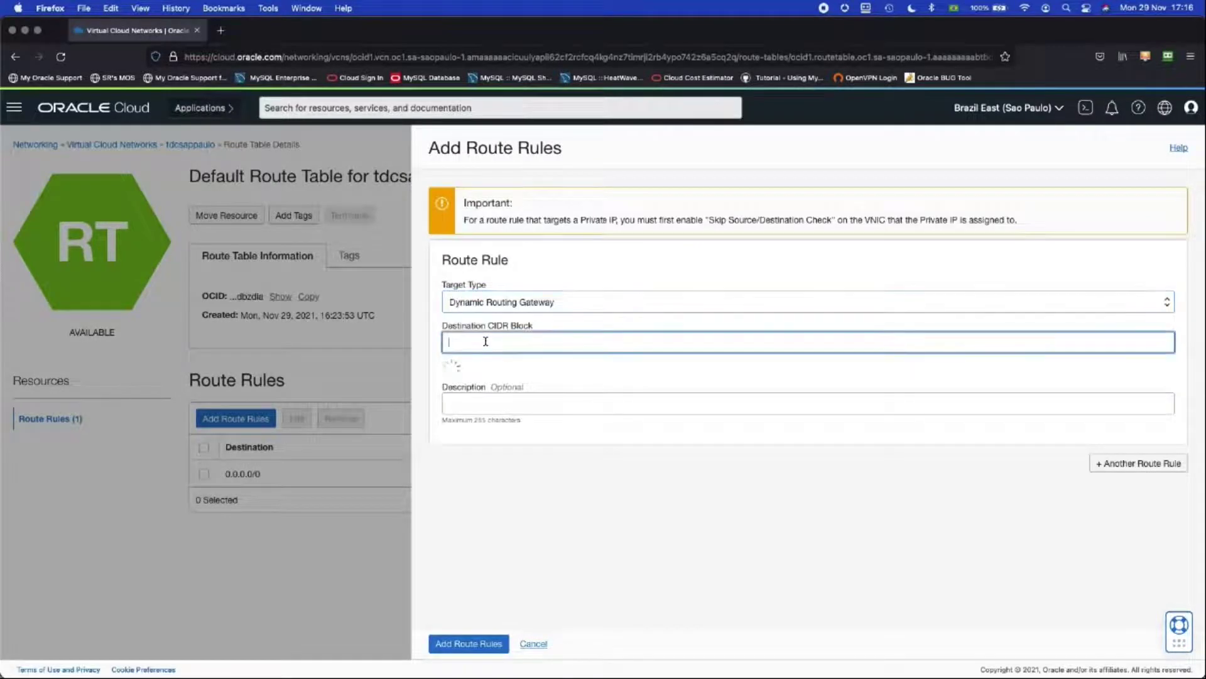
text(192)
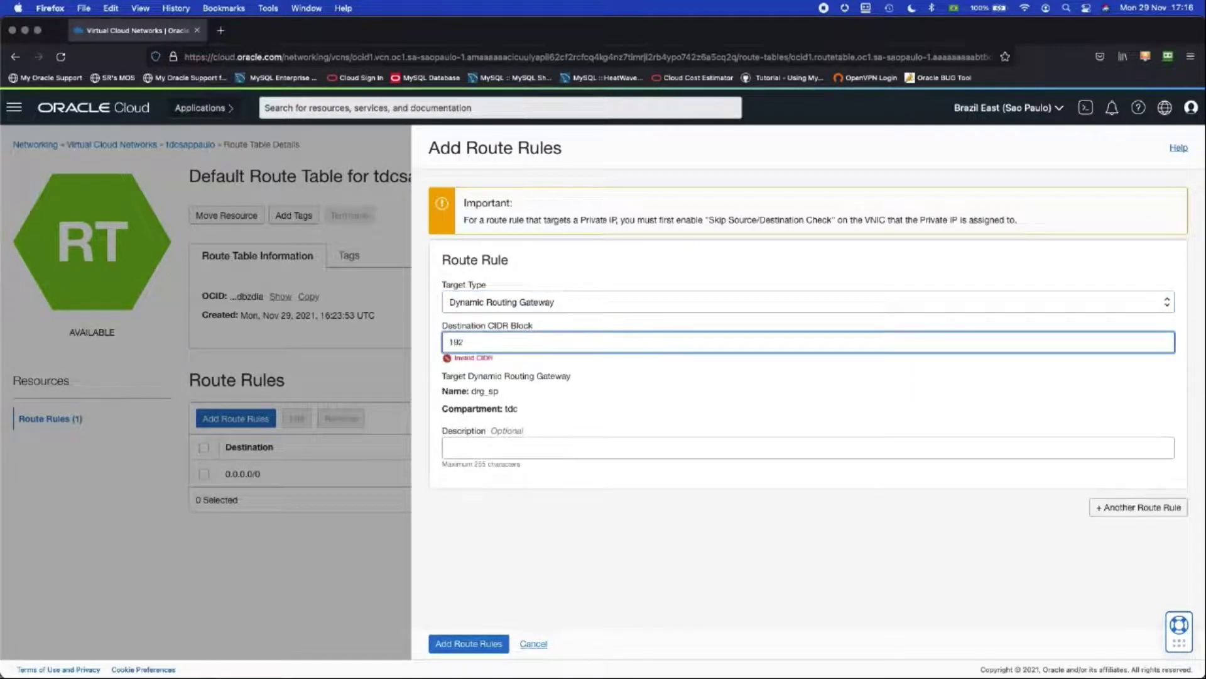
text(.168.0.0/16)
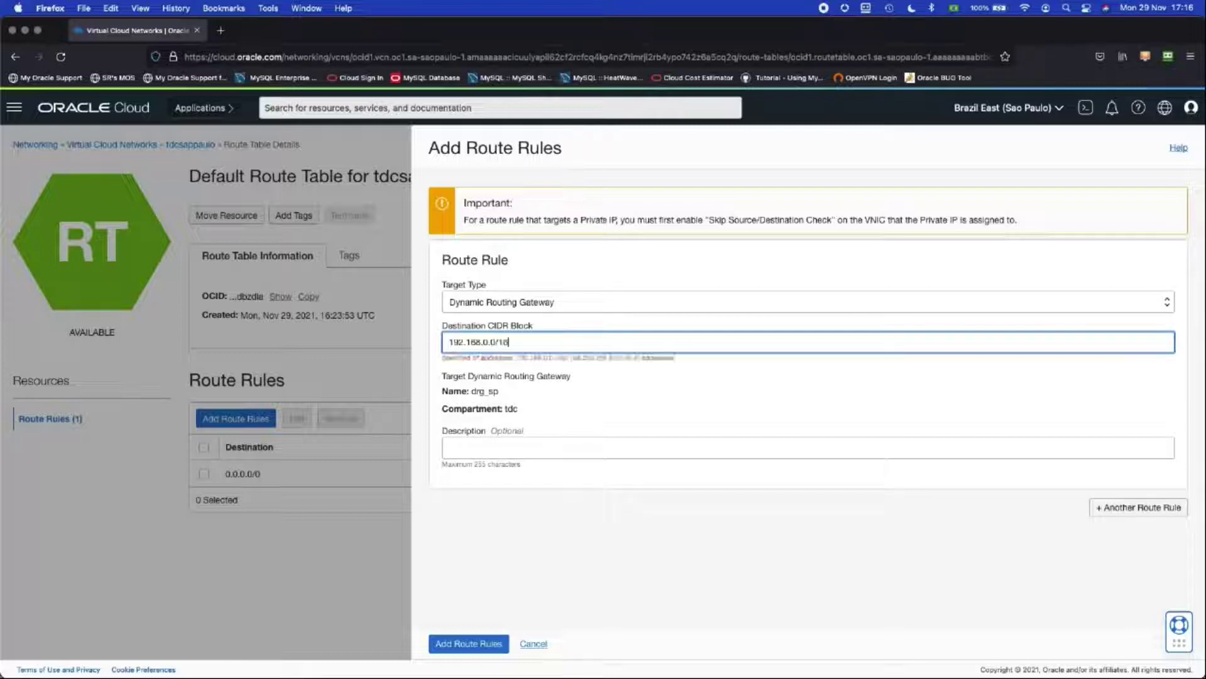
click(482, 444)
text(rot)
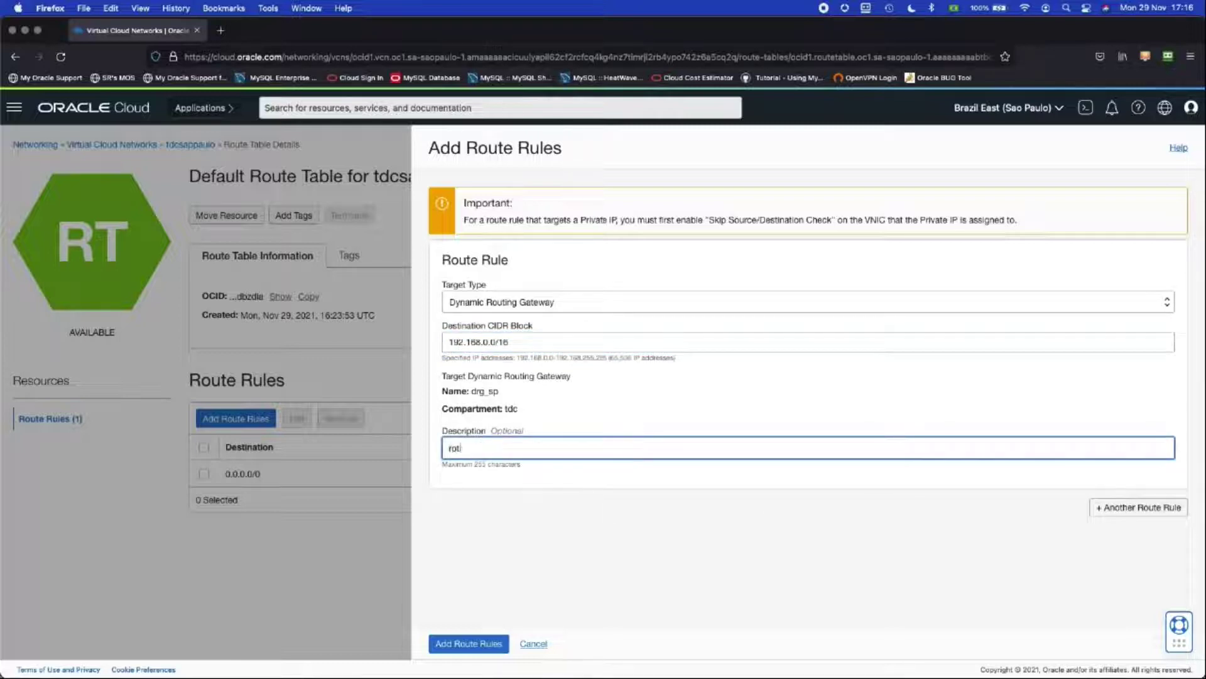
text(a para vinend)
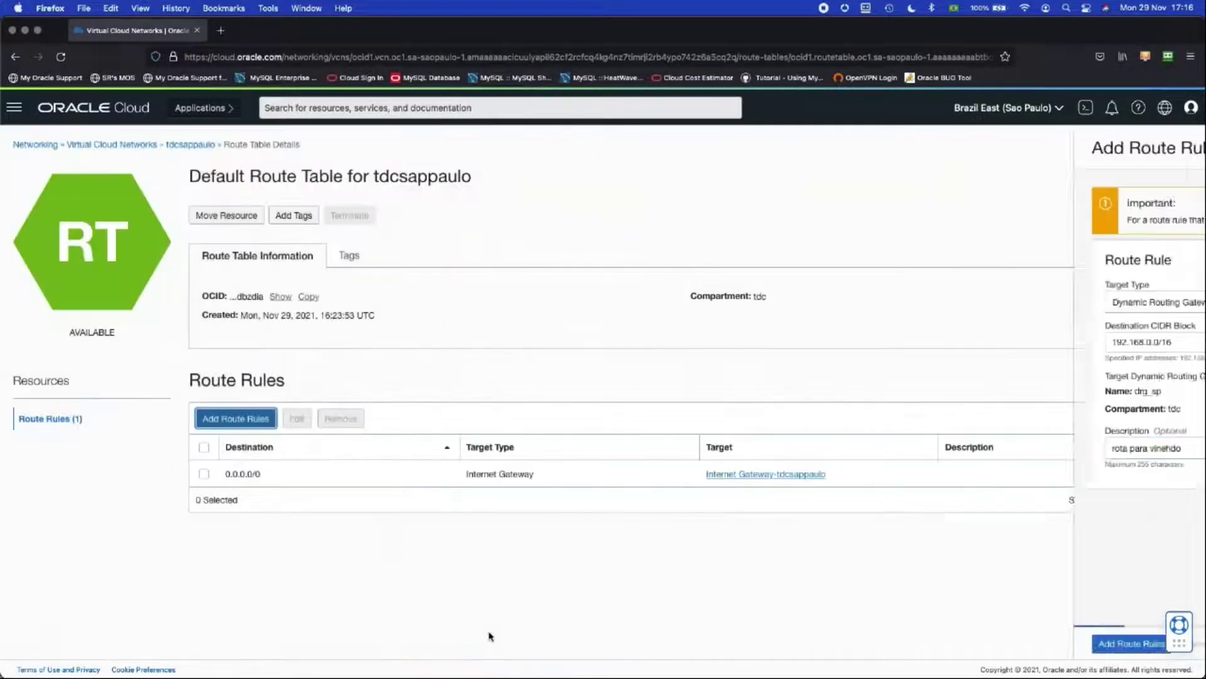
Step: Add a drg_sp rule for 192.168.0.0/16, described 'rota para vinhedo', to Private Subnet-tdcsappaulo's route table
click(186, 147)
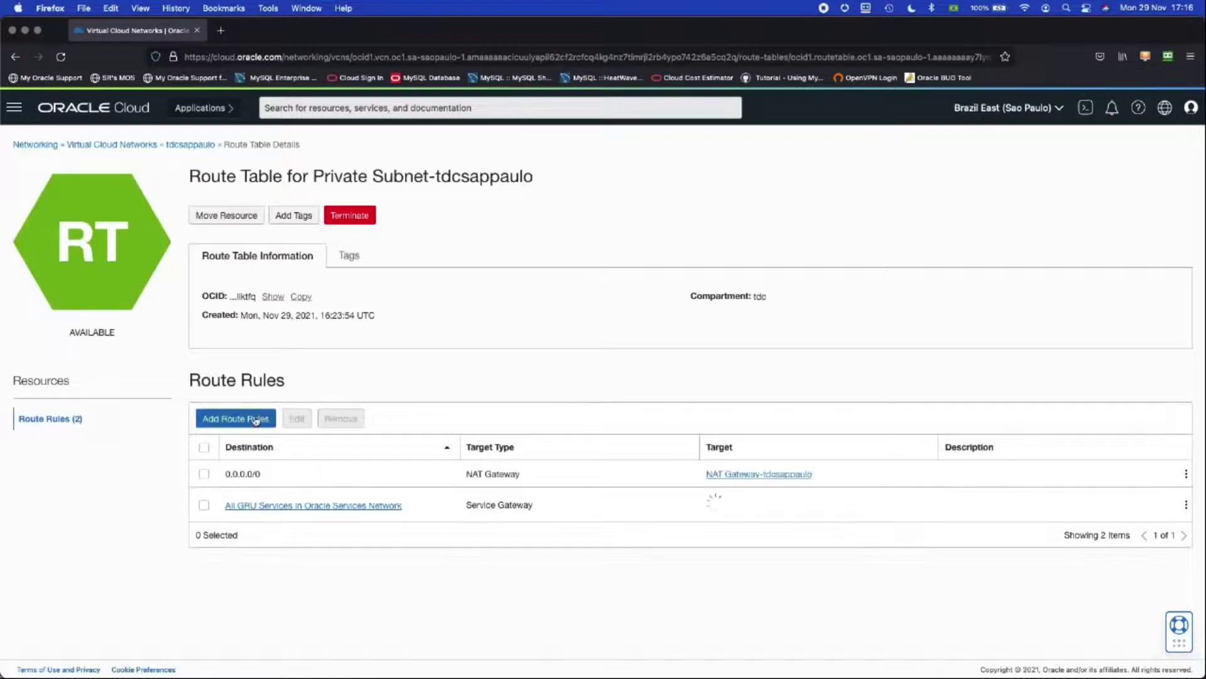
click(255, 418)
click(498, 303)
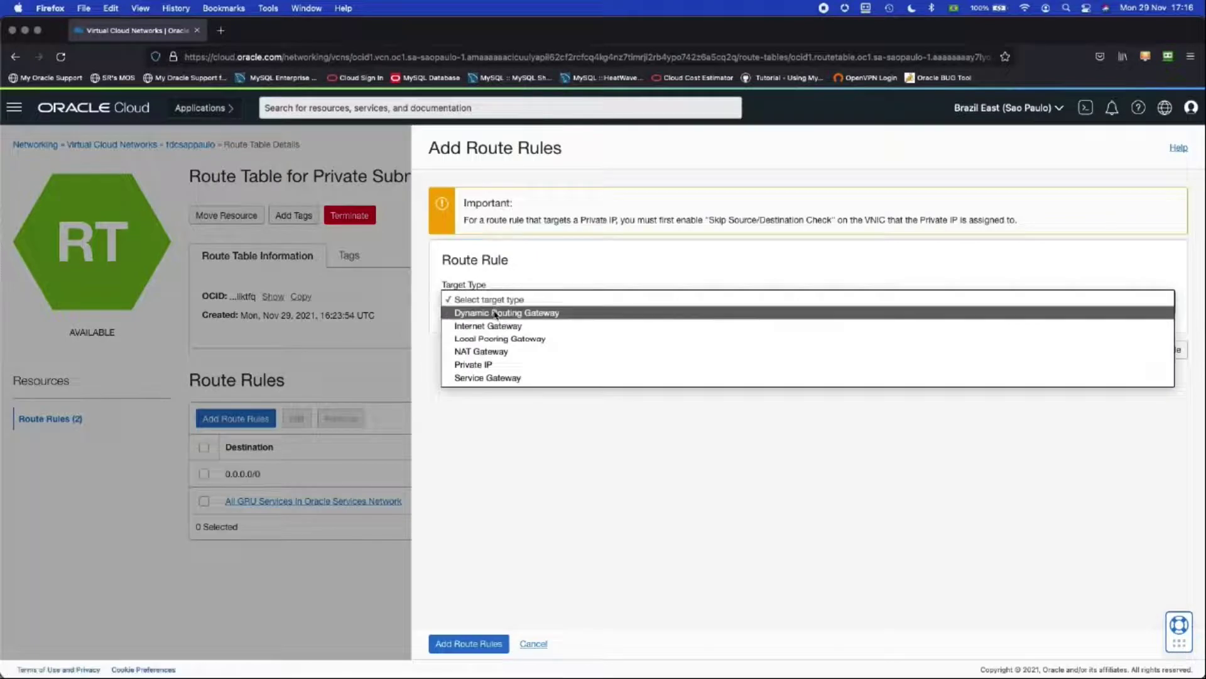
click(495, 316)
click(490, 342)
text(192)
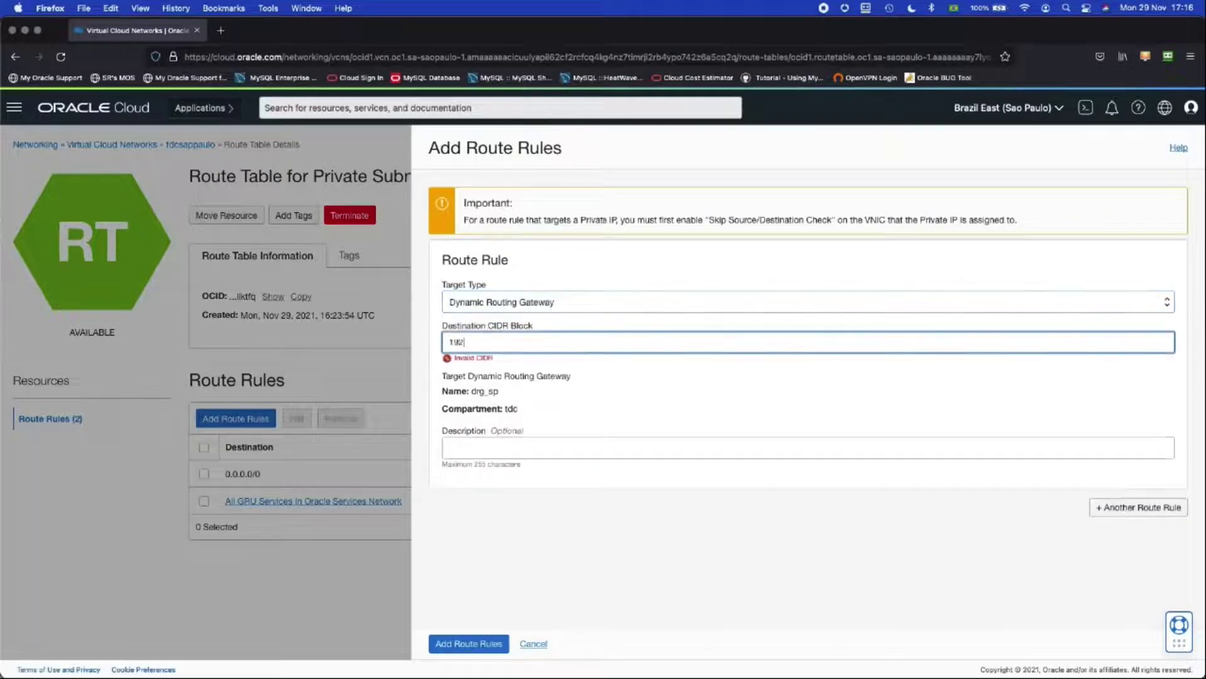
text(.168.0.0/16)
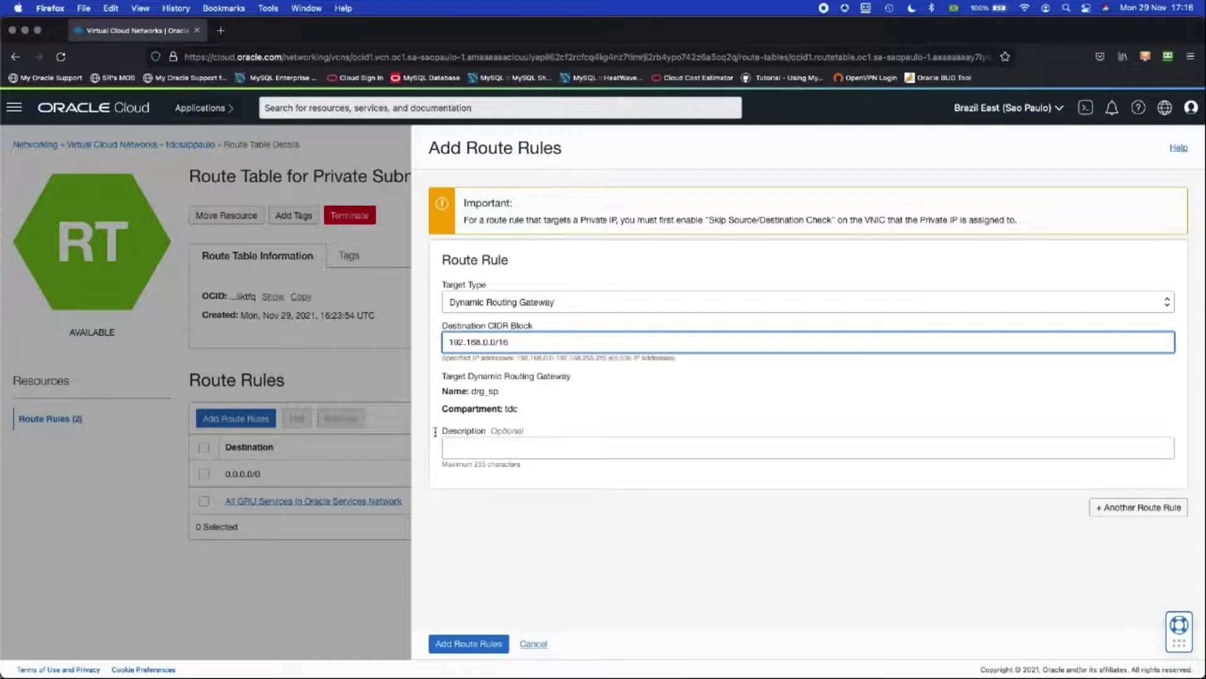
click(462, 447)
text(rota)
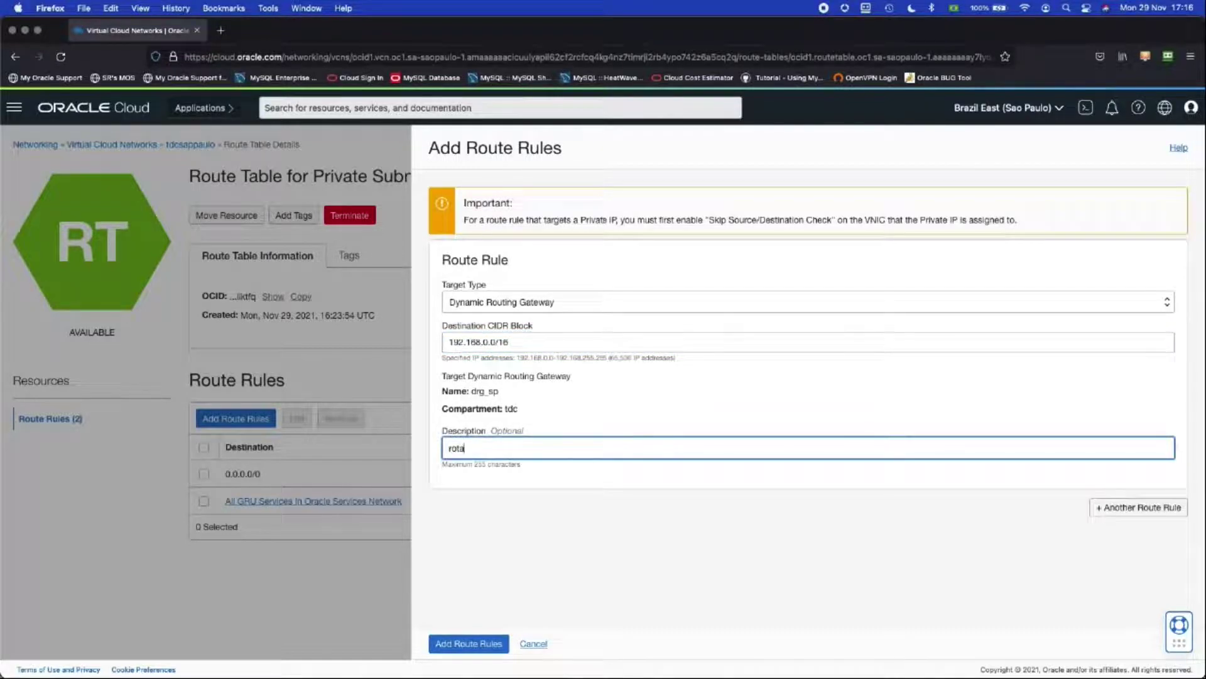
text( para vinhedo)
click(470, 643)
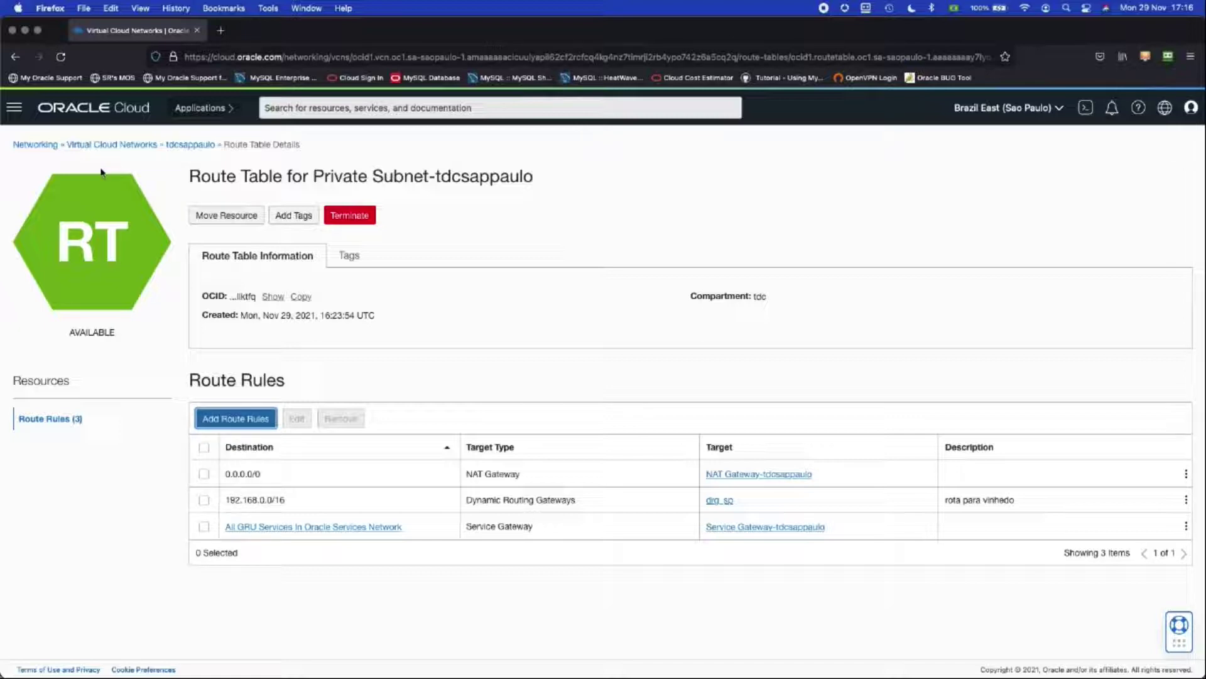
Step: Open the Compute Instances list to see bastion_server_sao_paulo and its public IP
click(15, 109)
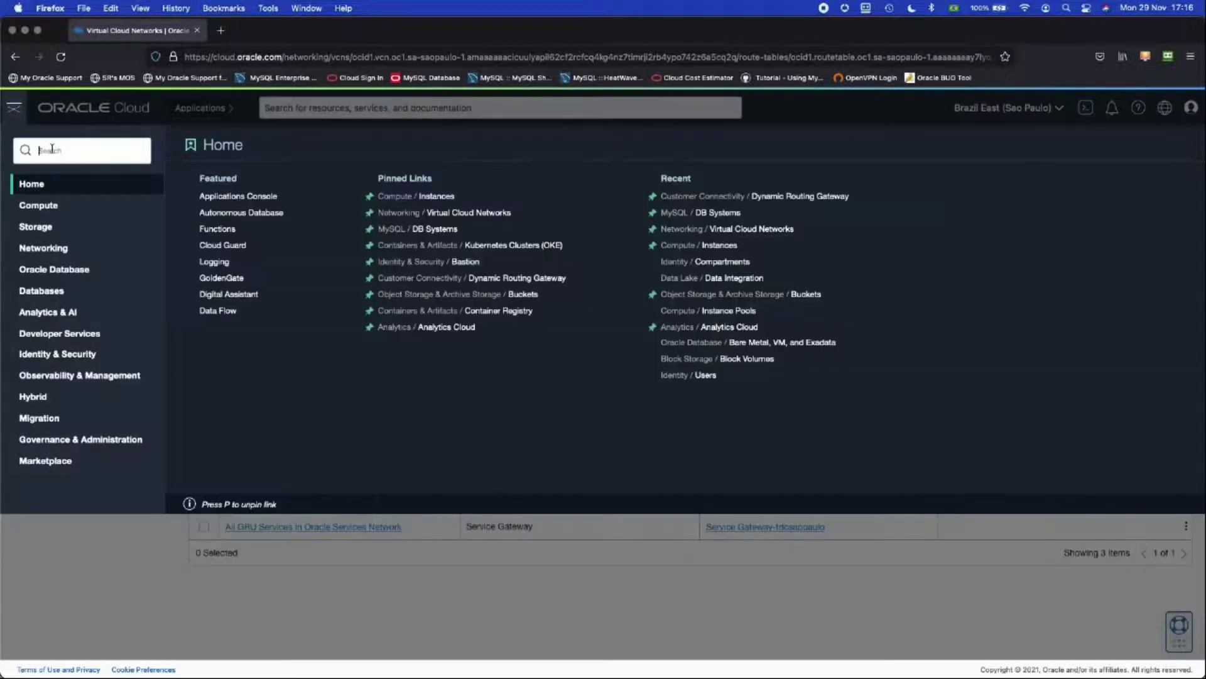
click(436, 199)
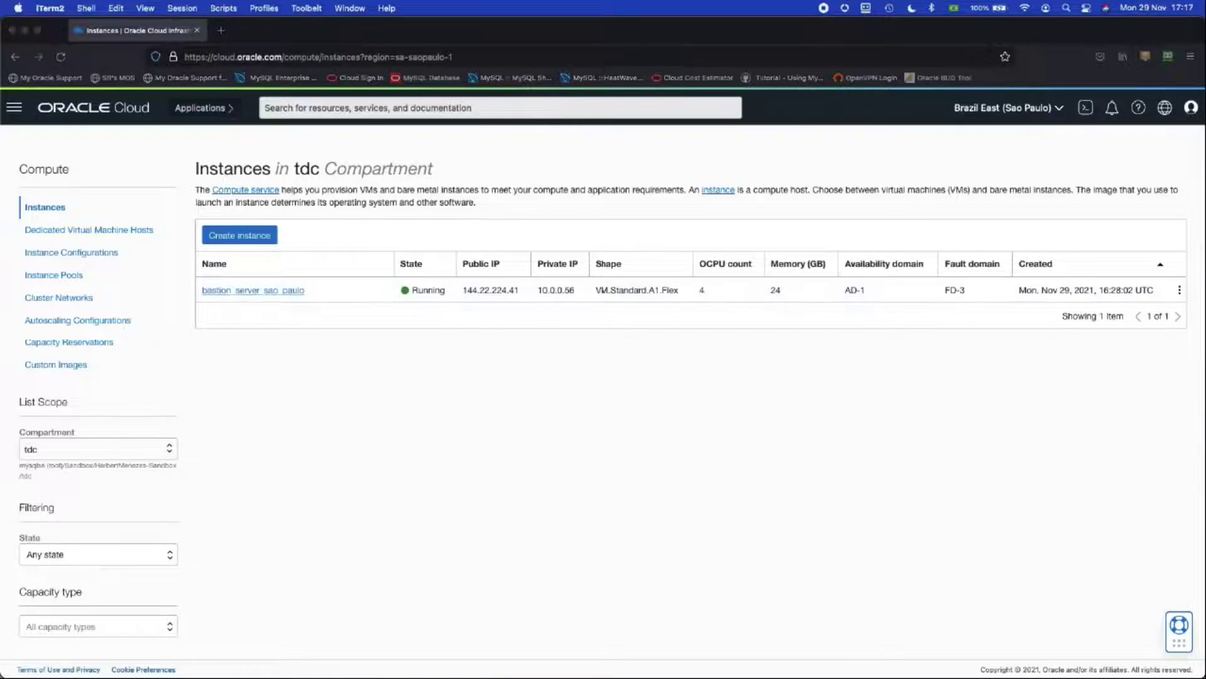
Step: Enlarge the terminal and change into the Documents/OCI/keys folder
drag(279, 63, 735, 191)
key(super+equal)
key(super+equal)
key(super+equal)
key(super+equal)
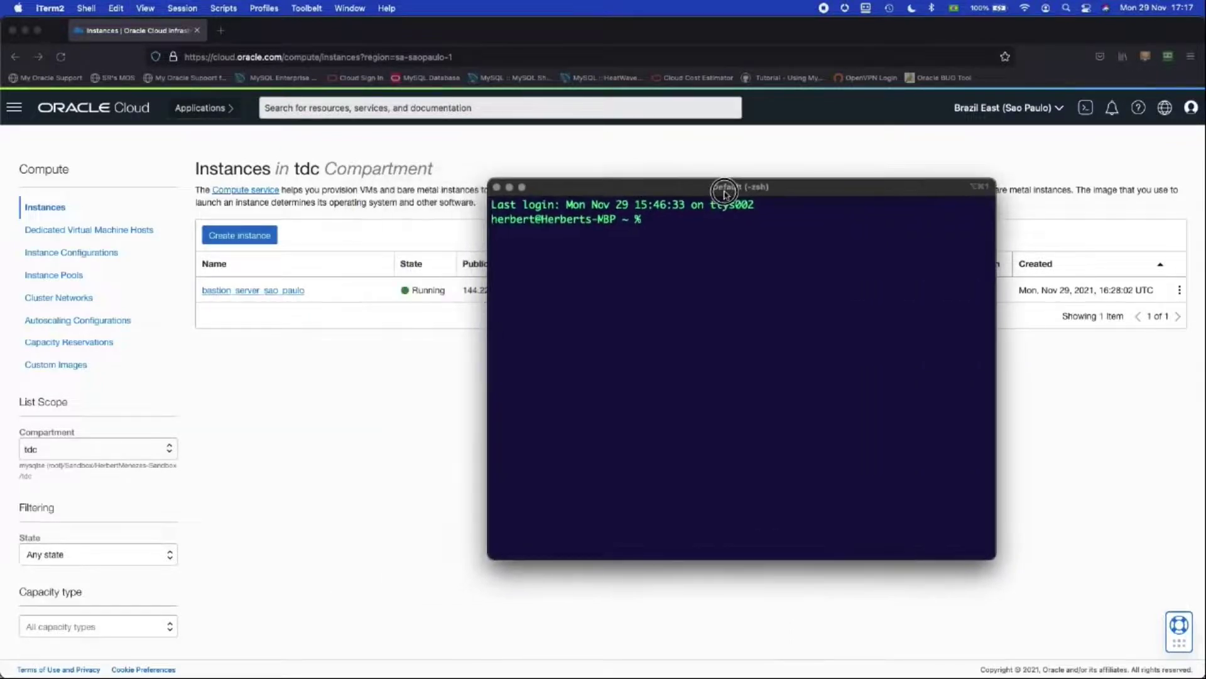
text(cd Documents/OCI/keys)
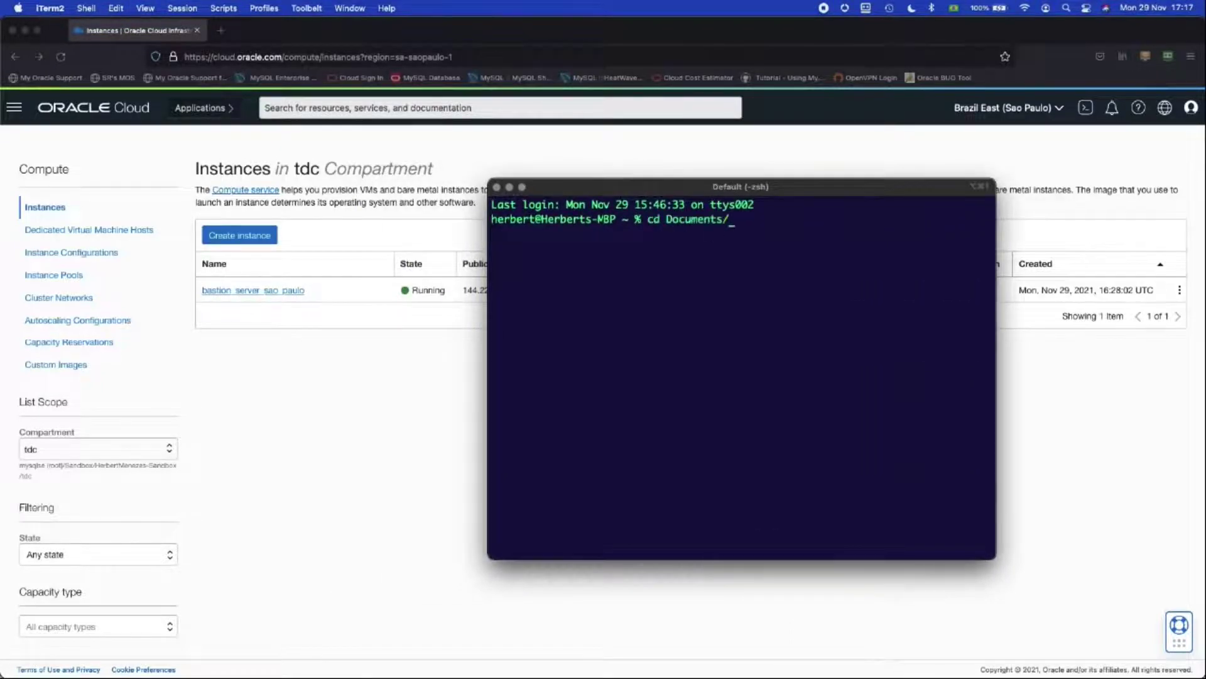
key(Return)
key(Return)
key(Return)
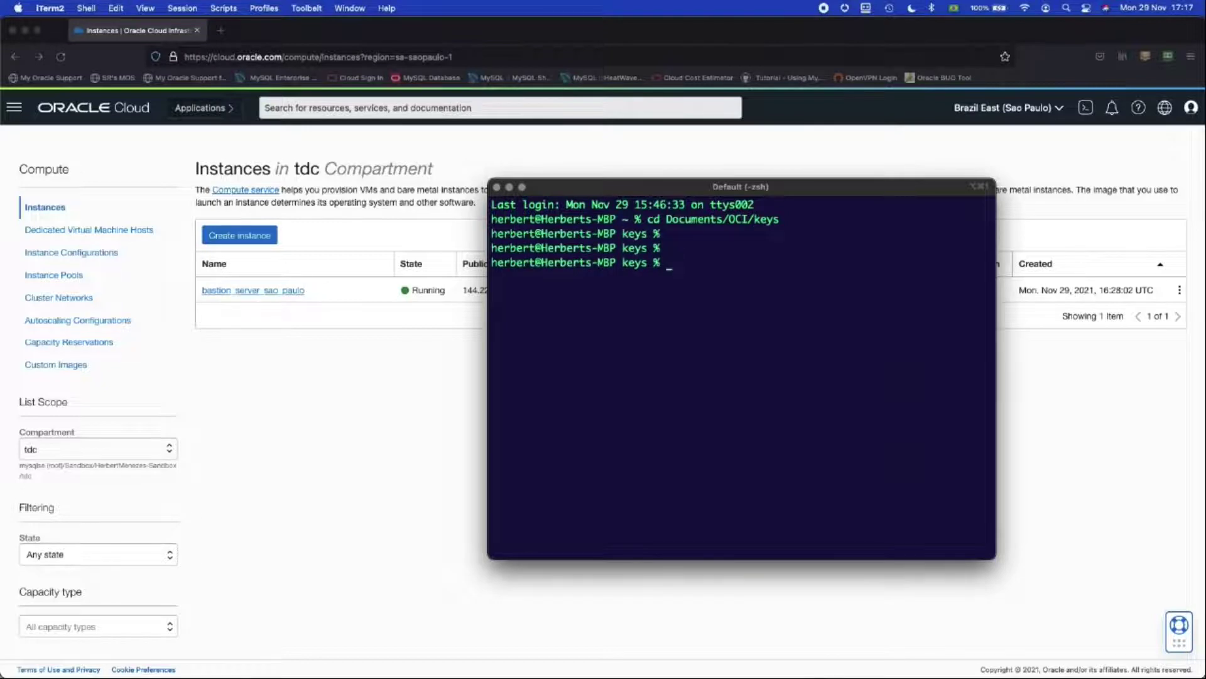
text(ssh -i oci_key opc@)
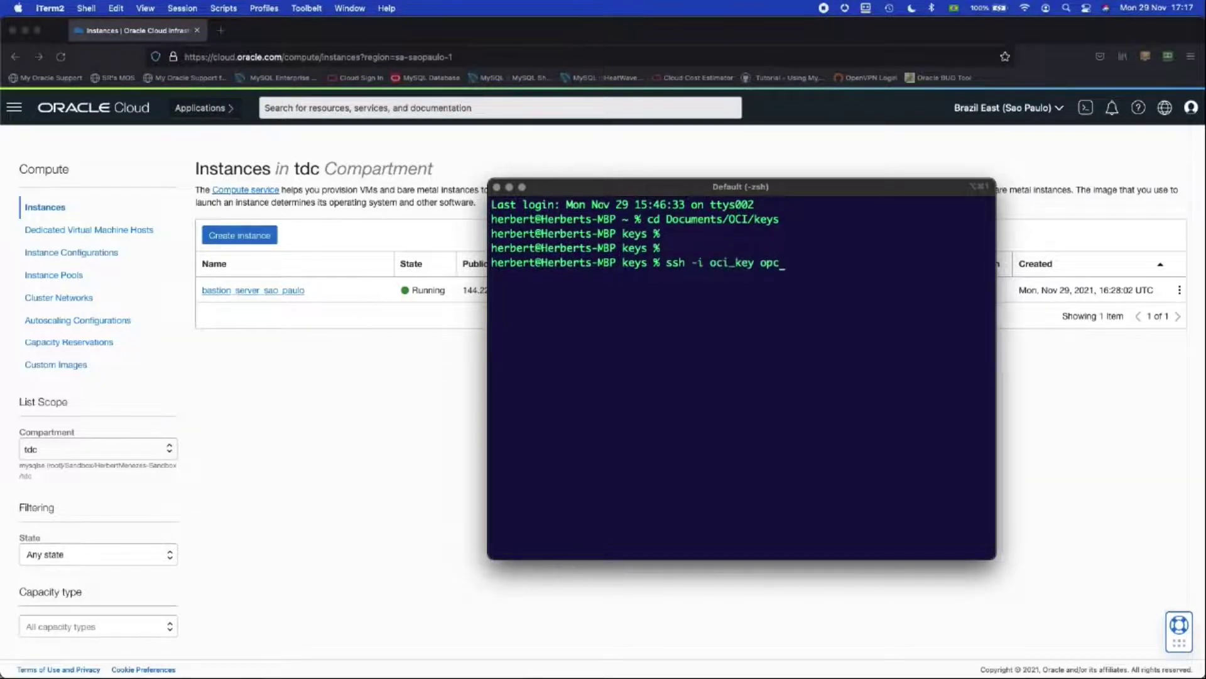
click(463, 295)
drag(463, 294, 517, 289)
key(super+c)
key(super+Tab)
drag(640, 201, 315, 179)
drag(687, 543, 920, 615)
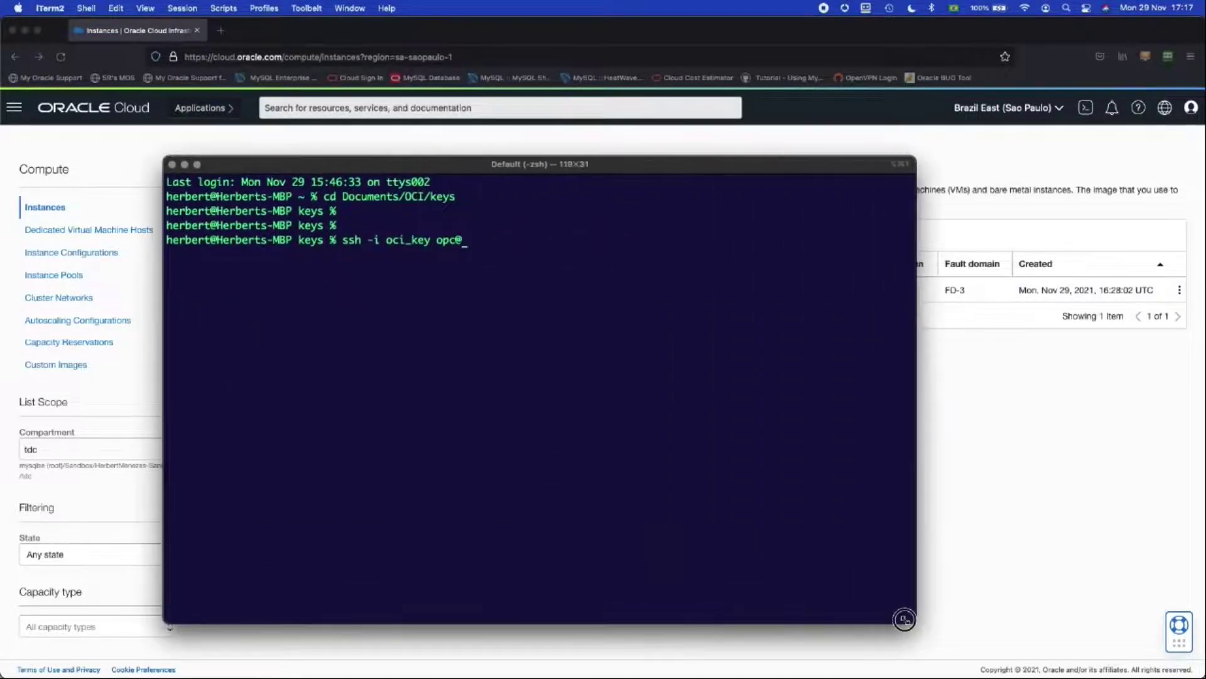
key(super+v)
key(Return)
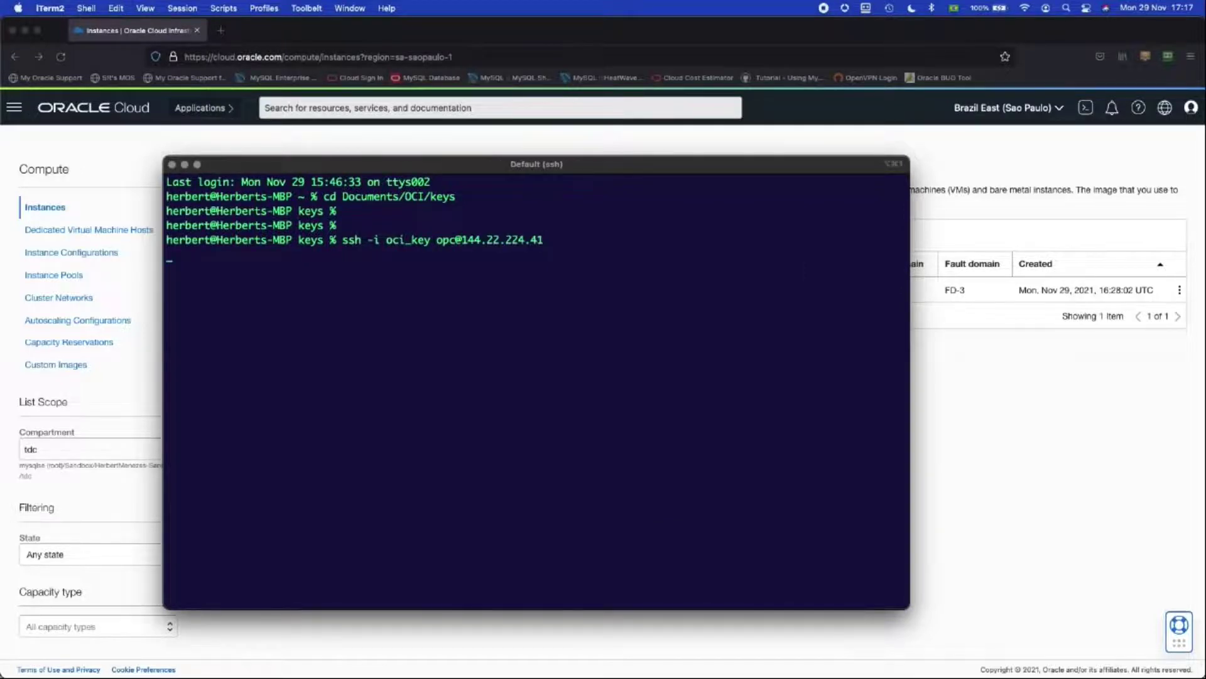
key(Return)
key(Return)
key(Return)
key(Return)
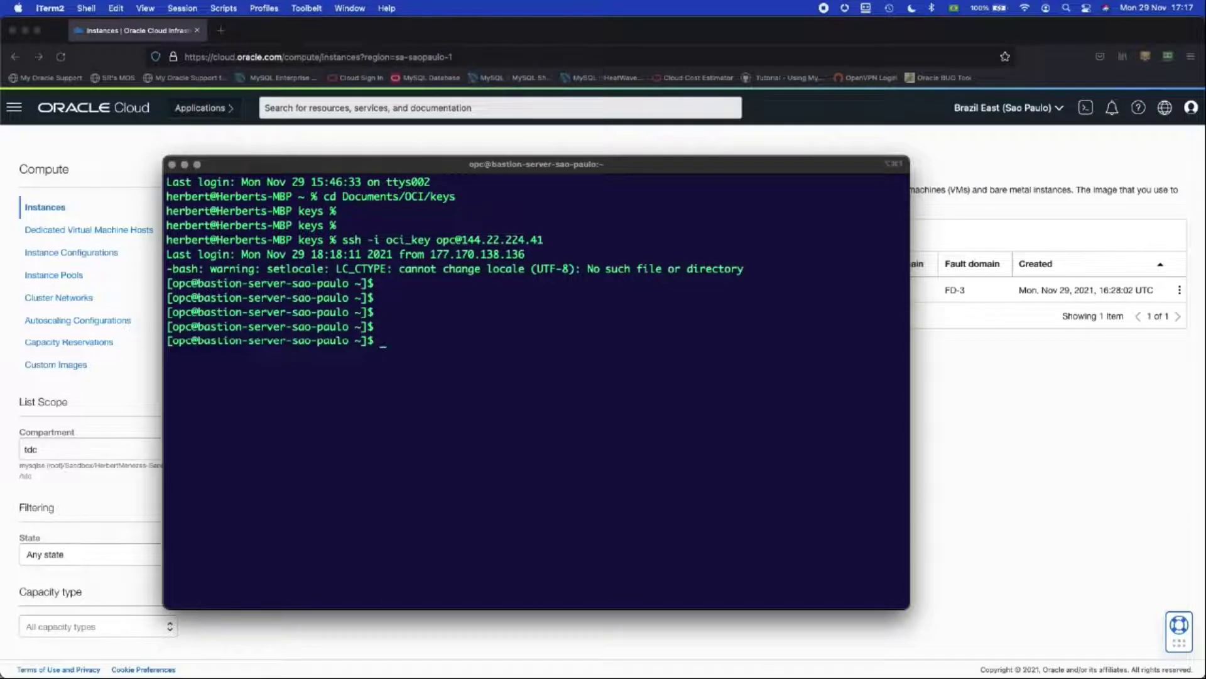
Step: Connect MySQL Shell as admin to 10.0.1.93:3306 with the password, then quit it
text(mysqlsh admin@10.0)
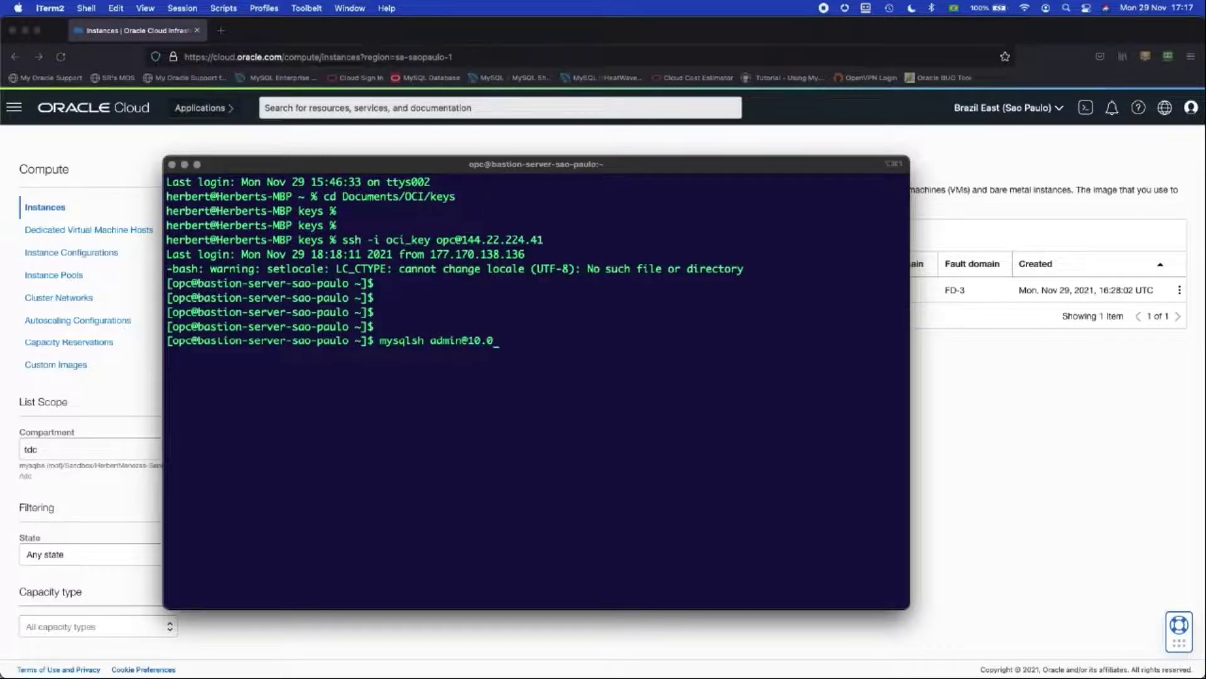
text(.1.93:3306)
drag(468, 341, 496, 343)
key(Return)
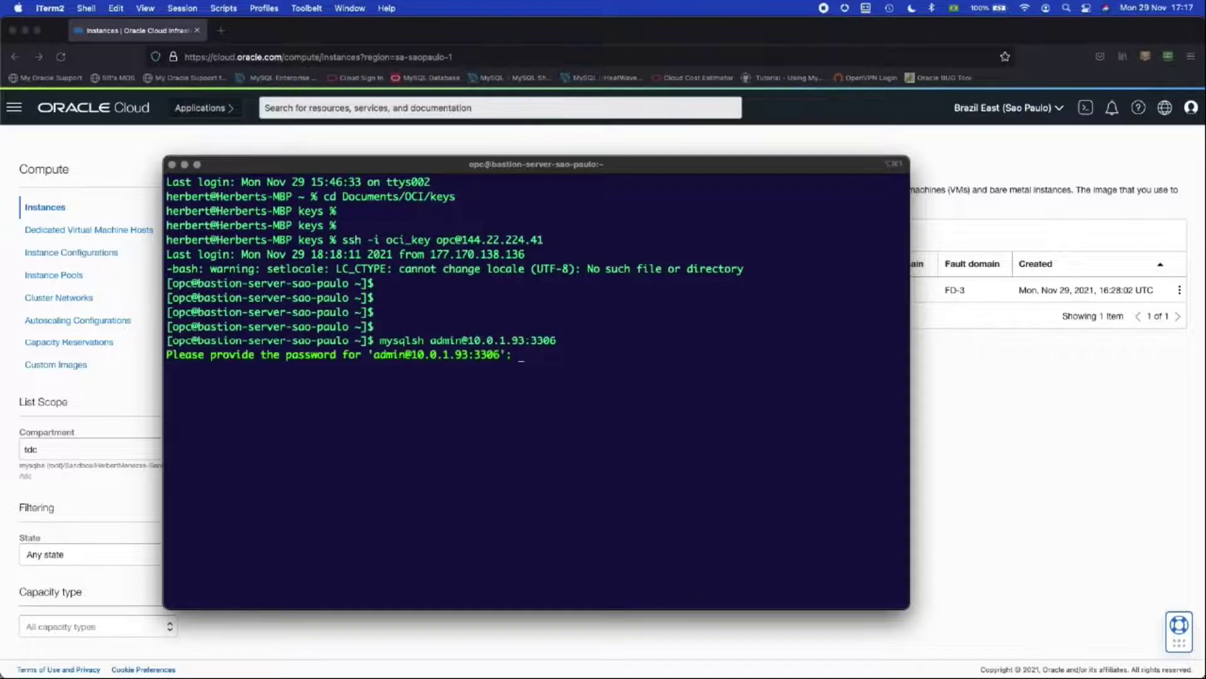
text(**********)
key(Return)
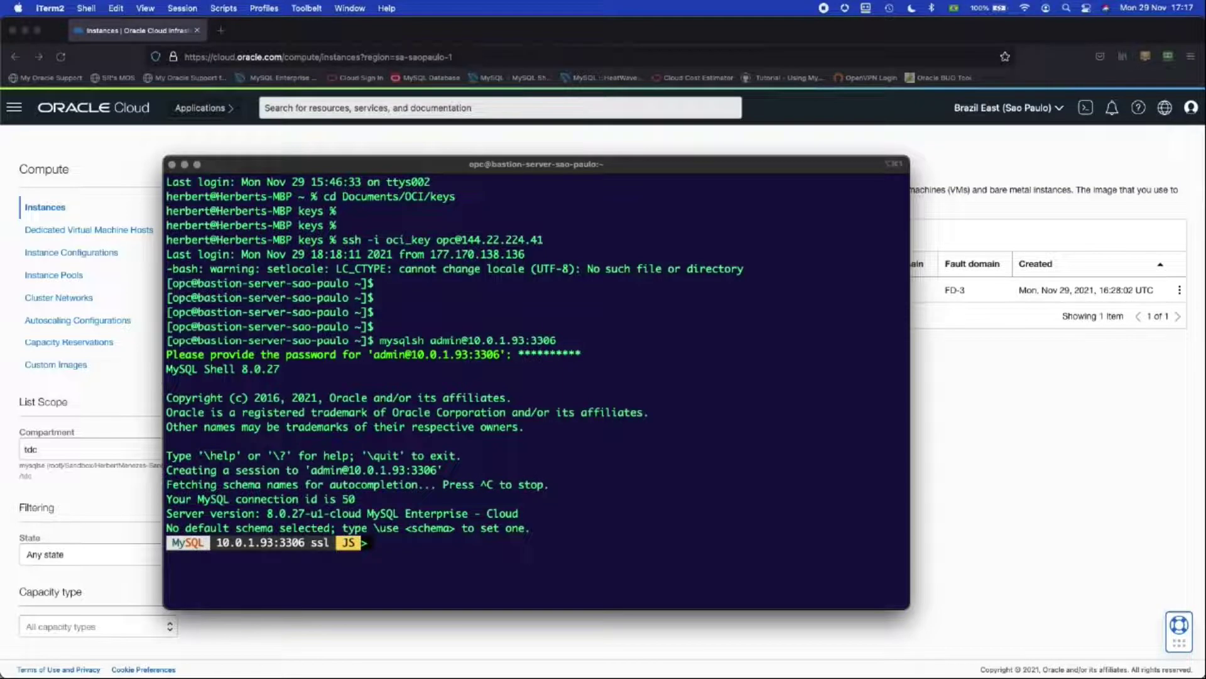
text(\)
key(Return)
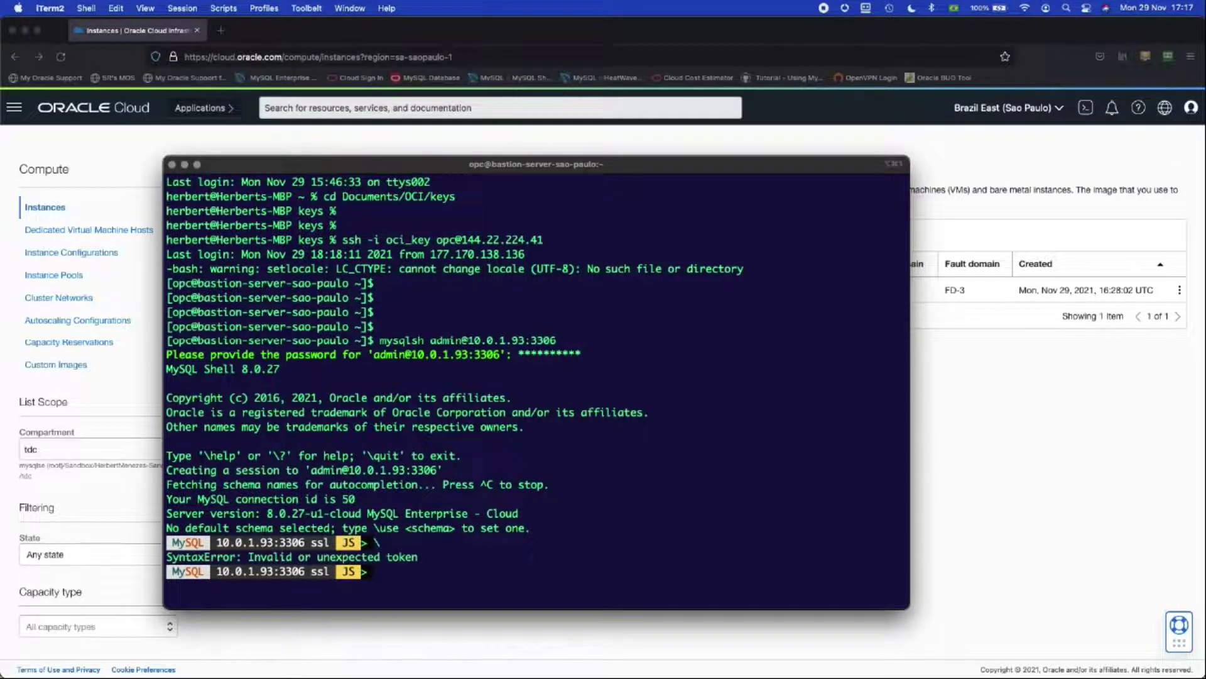
text(\q)
key(Return)
Step: Recall the previous mysqlsh command and change its host to 192.168.1.81
key(Up)
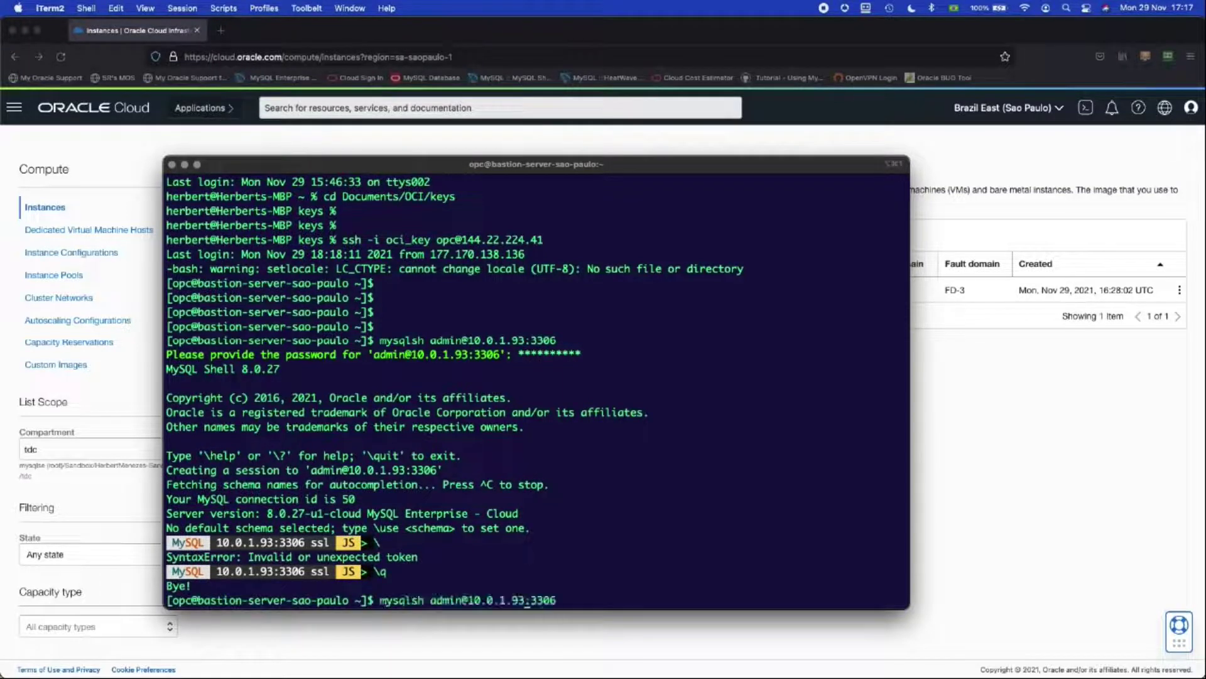
key(Left)
key(Left)
key(Left)
key(Left)
key(BackSpace)
text(00)
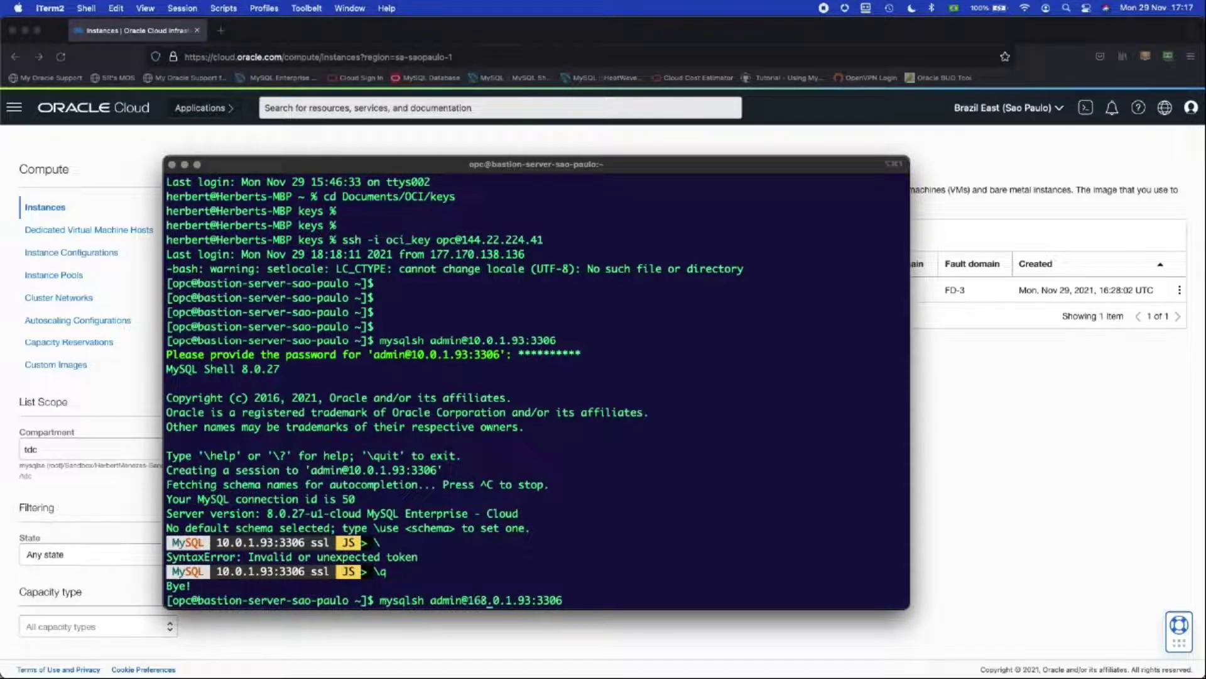
key(BackSpace)
key(BackSpace)
text(92)
key(Right)
key(Right)
text(68)
key(BackSpace)
text(0)
key(BackSpace)
key(BackSpace)
text(.81)
key(Delete)
Step: Connect as admin to 192.168.1.81:3306 and submit the password
key(Return)
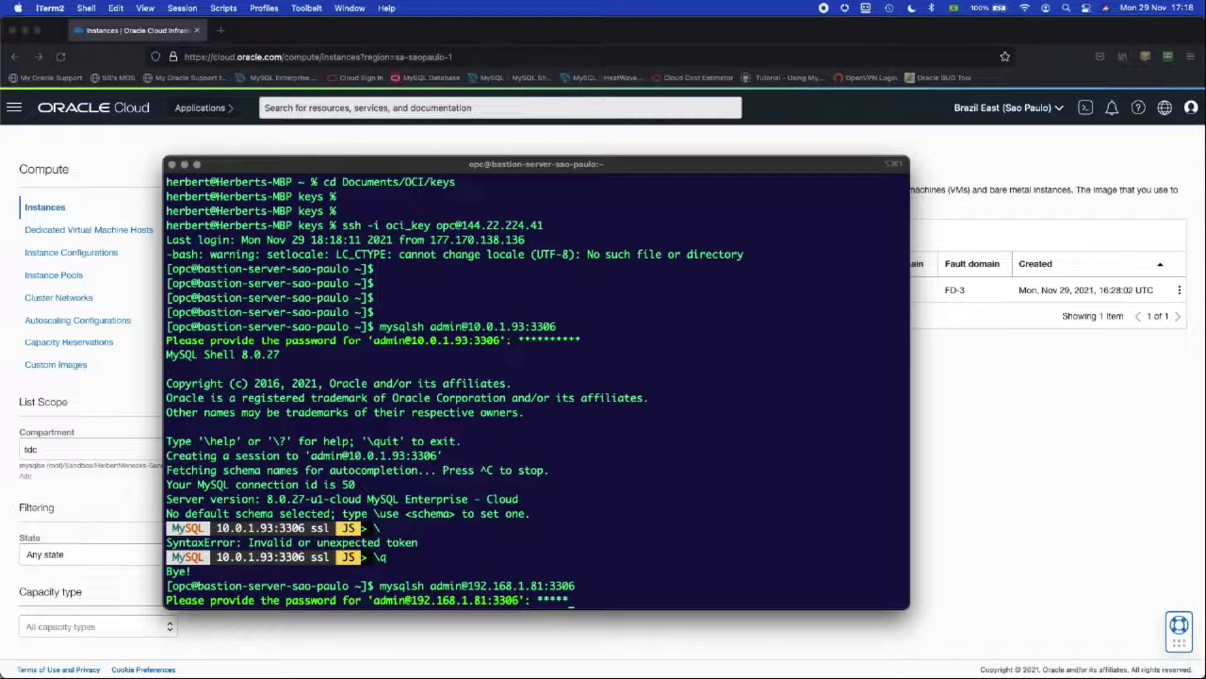
text(****)
key(Return)
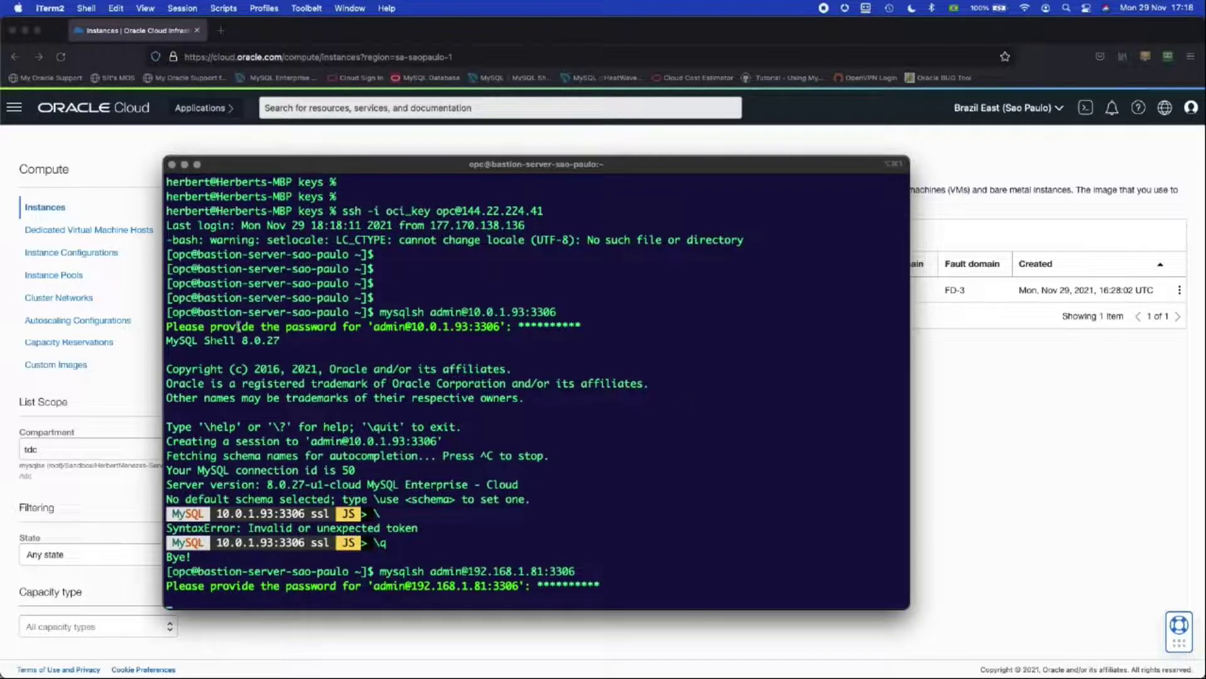
click(1081, 411)
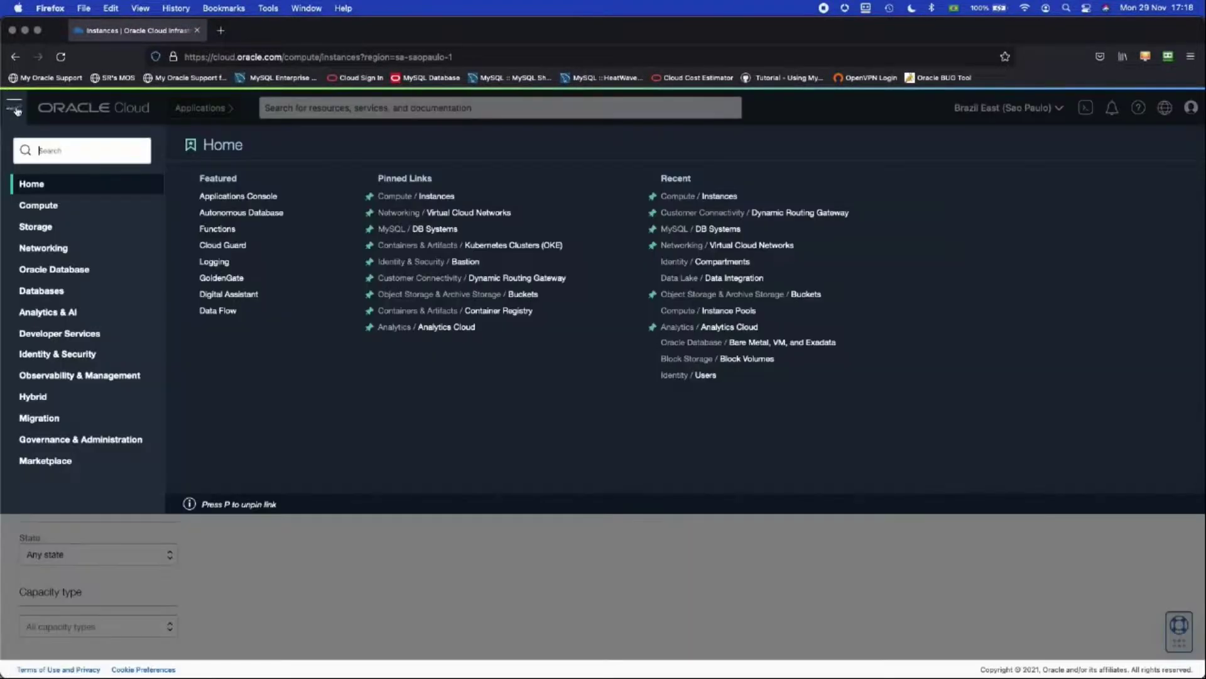
Step: Open the security list of tdcsappaulo's private subnet
click(14, 106)
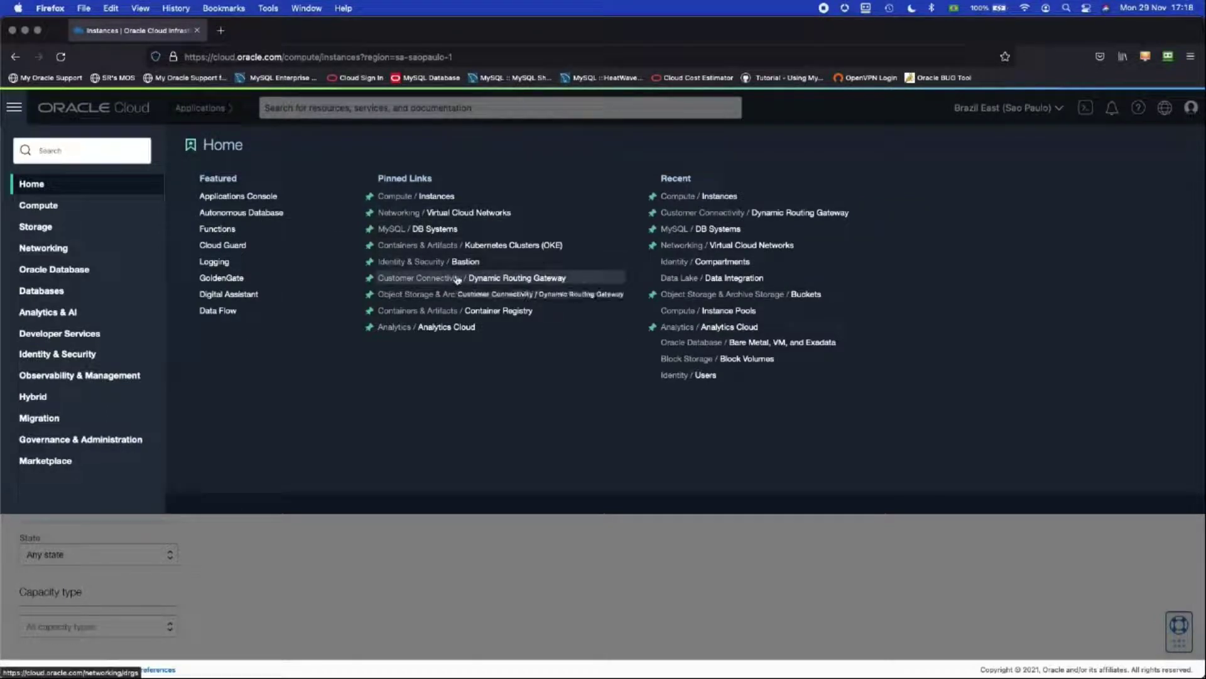
click(437, 214)
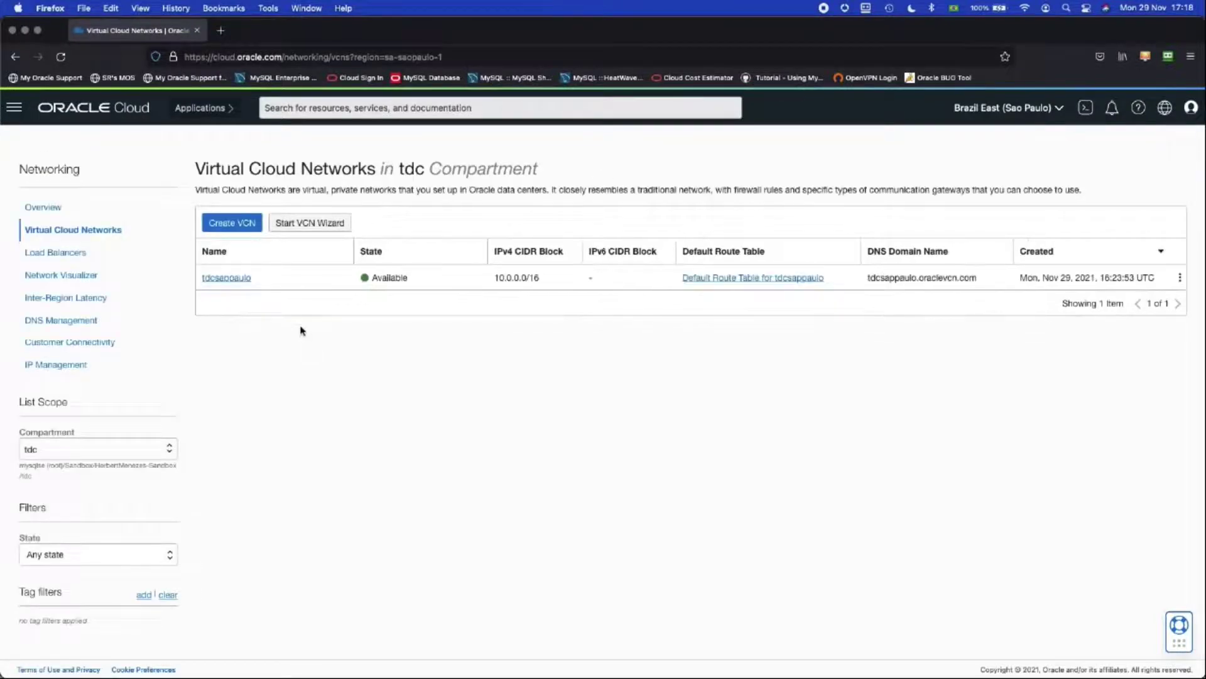
click(234, 282)
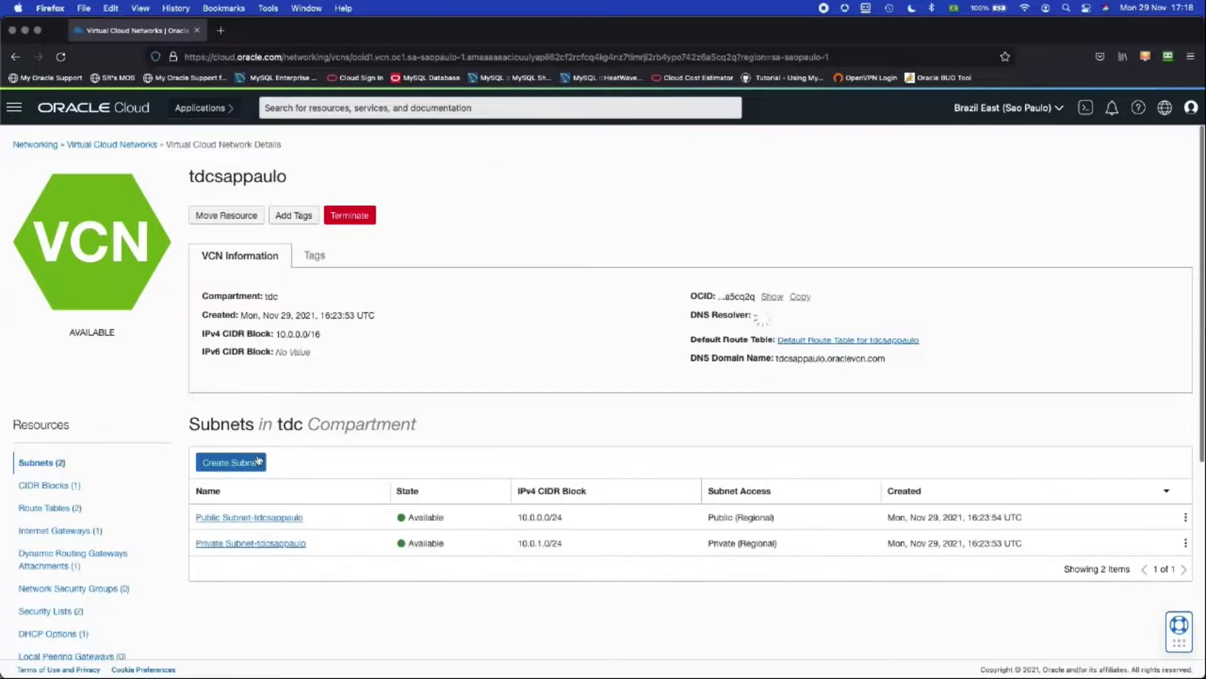
scroll(261, 458, down, 2)
scroll(261, 457, down, 2)
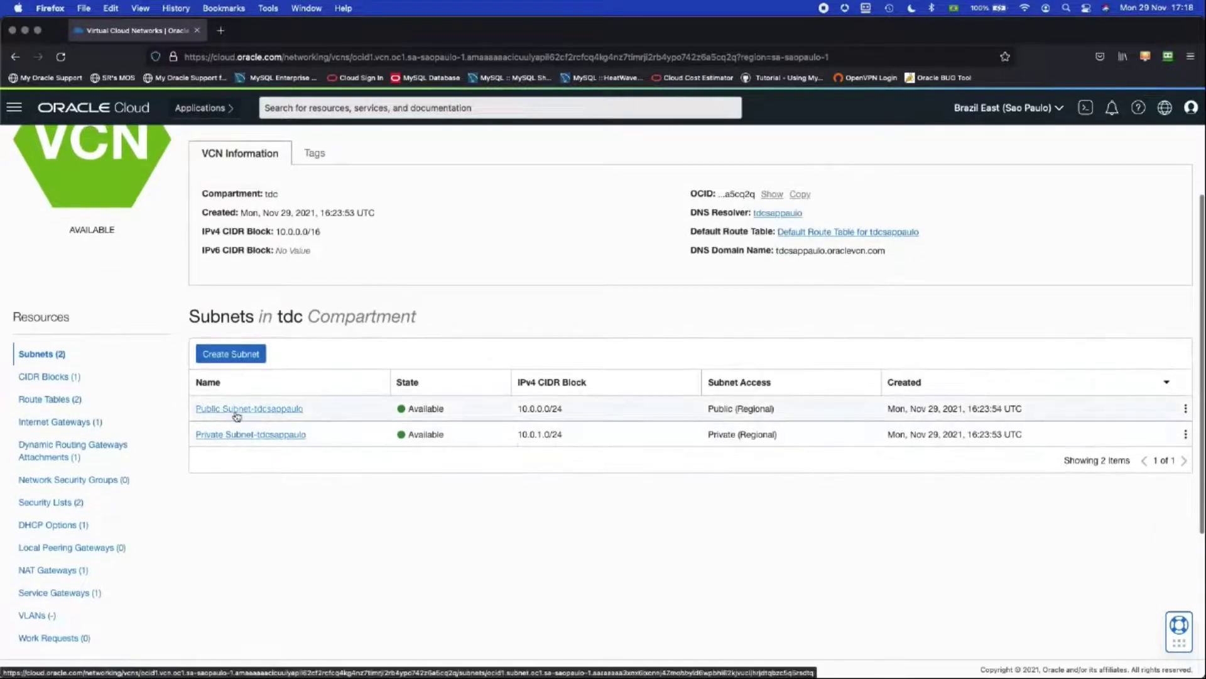
click(253, 439)
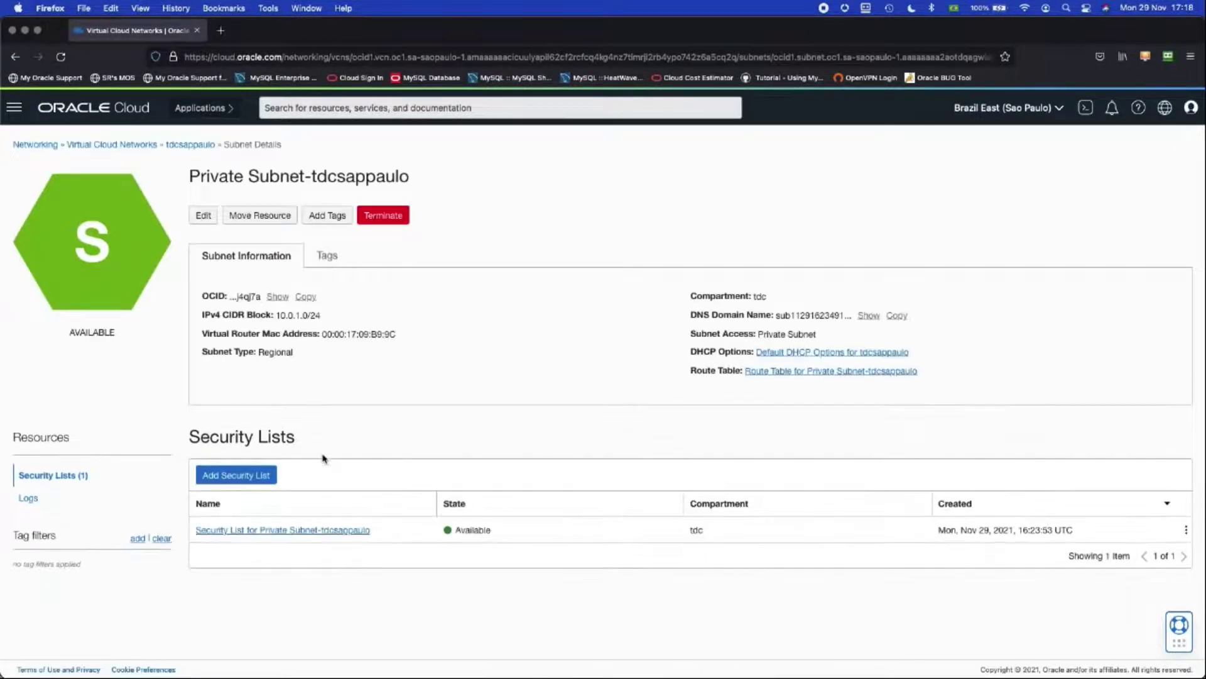
click(270, 530)
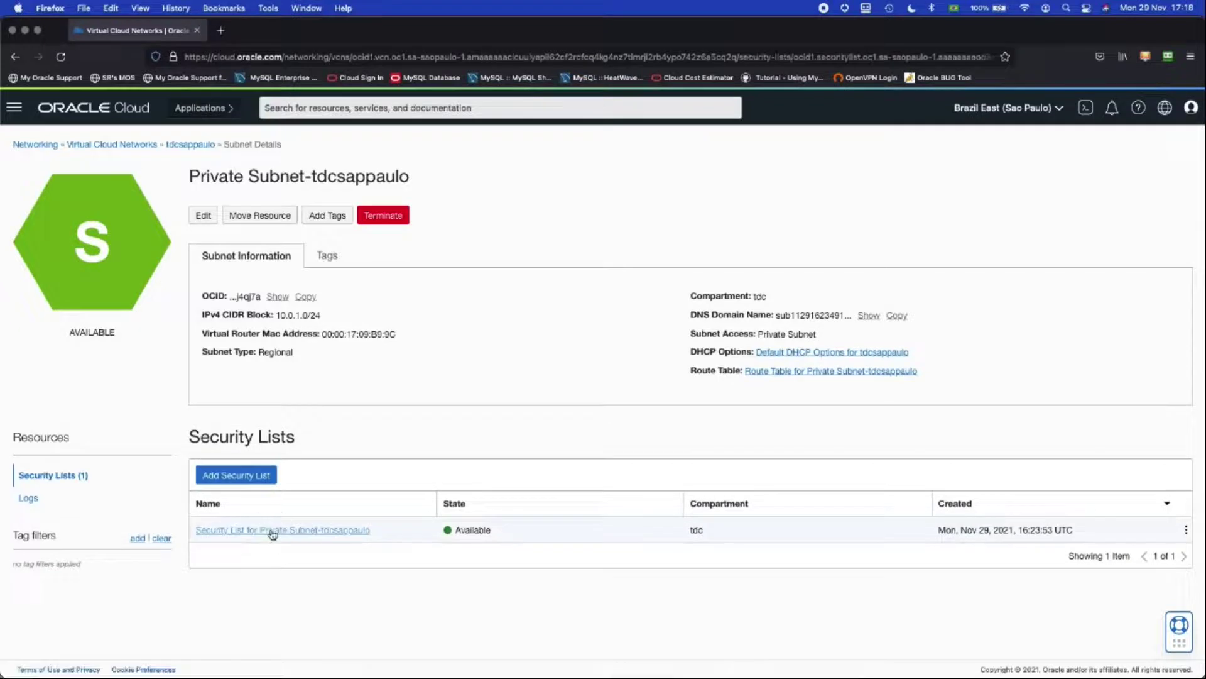
scroll(271, 533, down, 2)
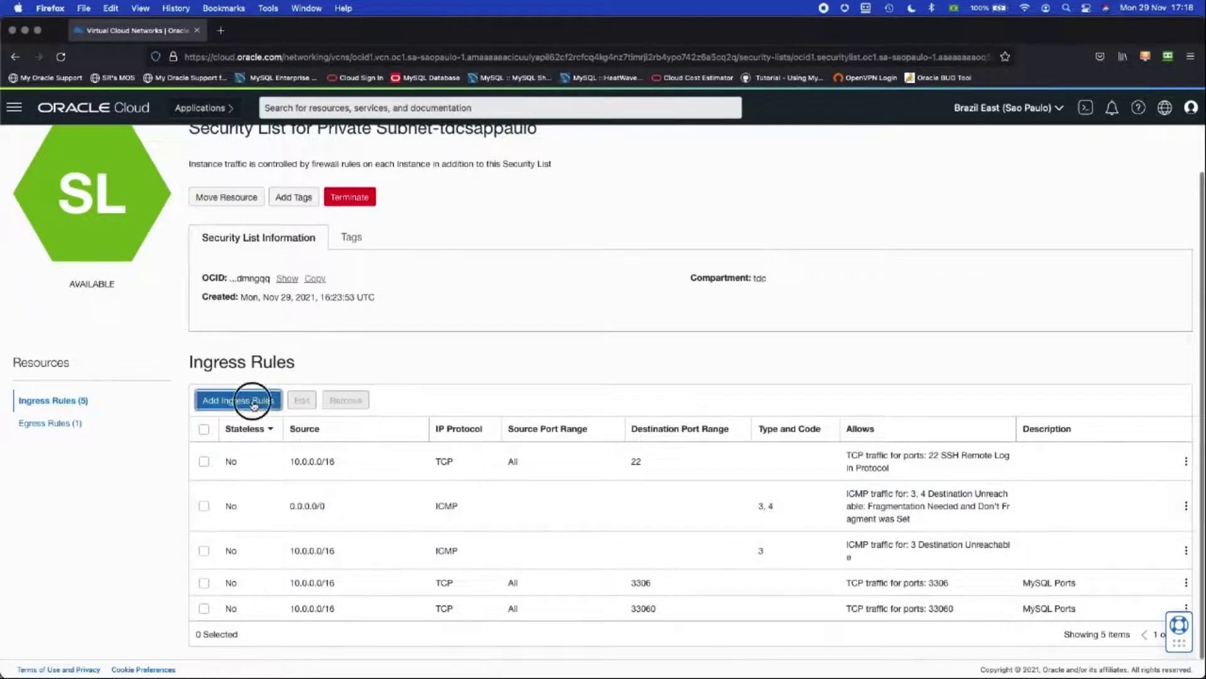
Step: Add ingress rules from 192.168.0.0/16 for TCP ports 3306 and 33060
click(254, 401)
click(626, 320)
text(1)
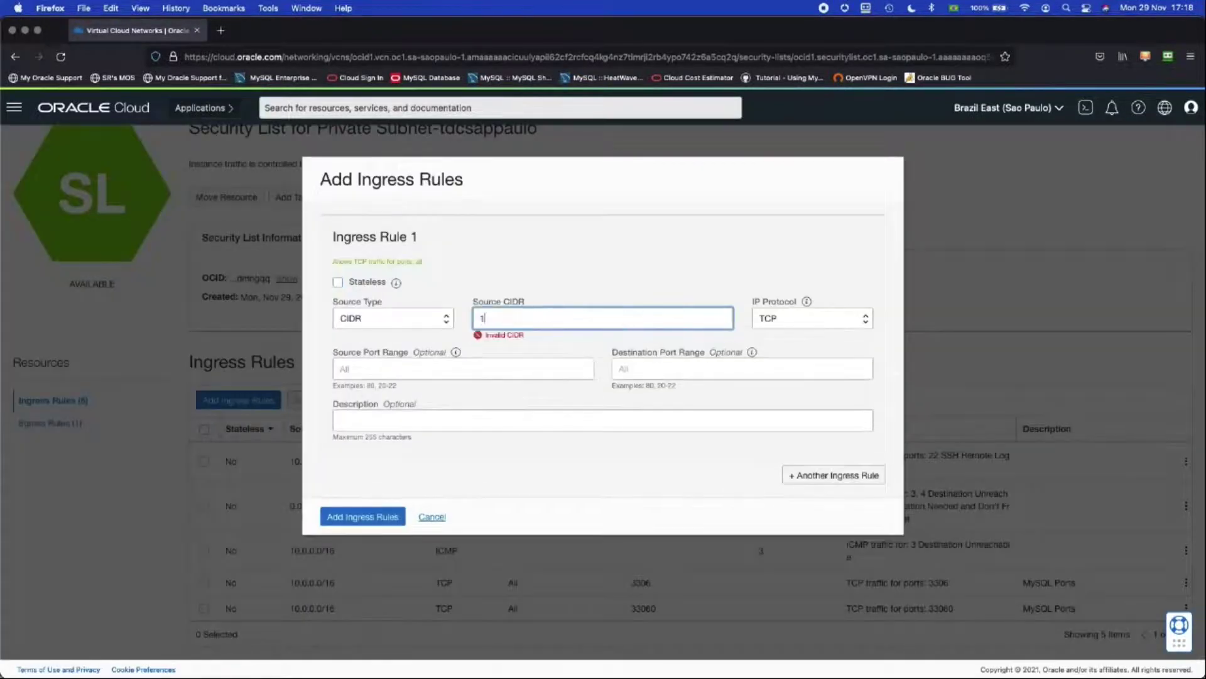
text(92.168.0.0/16)
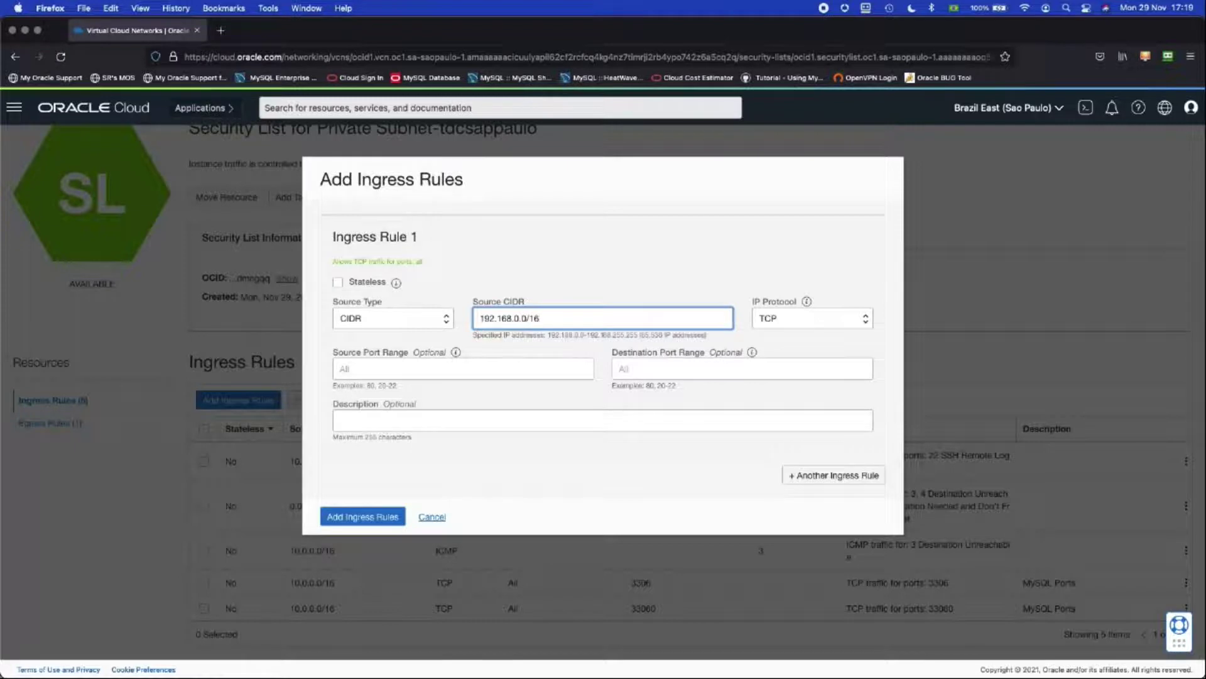
click(669, 365)
text(33)
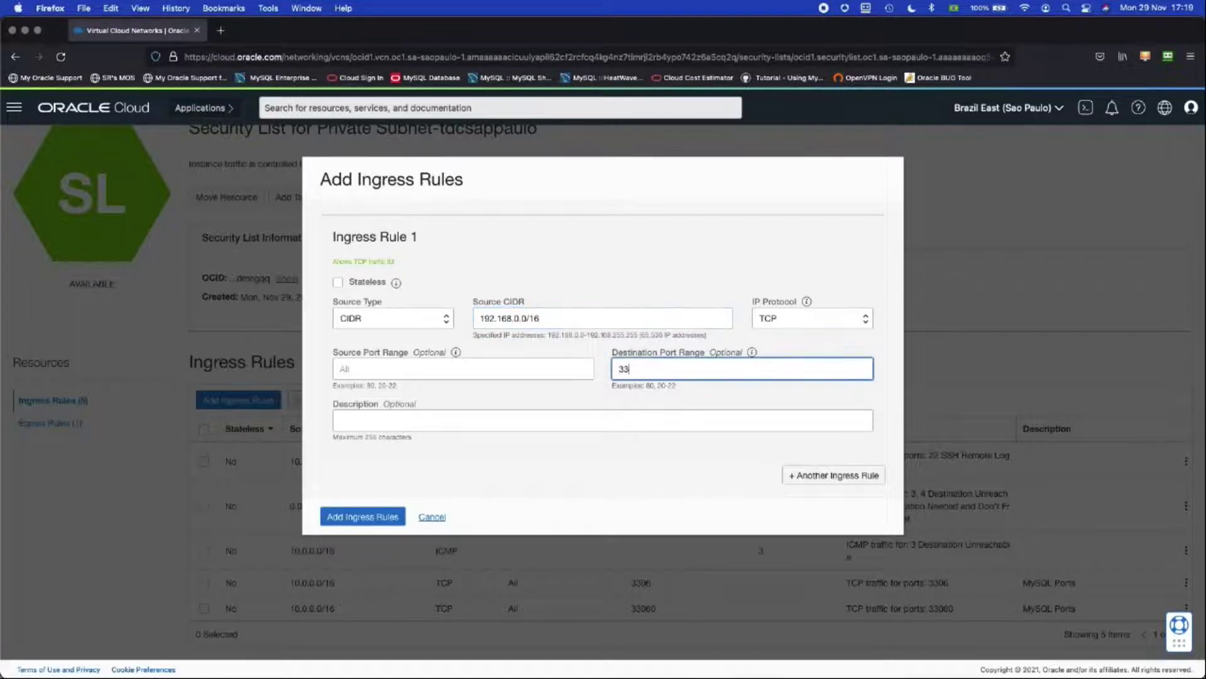
text(06,33060)
click(371, 520)
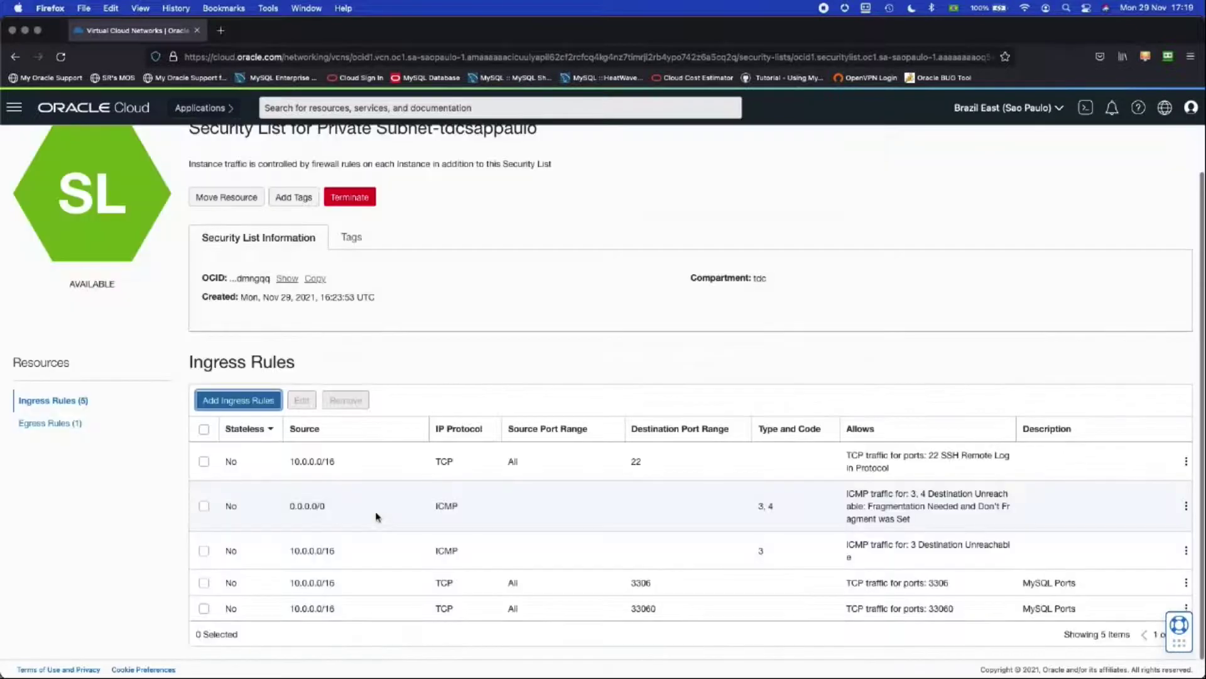
scroll(377, 517, down, 2)
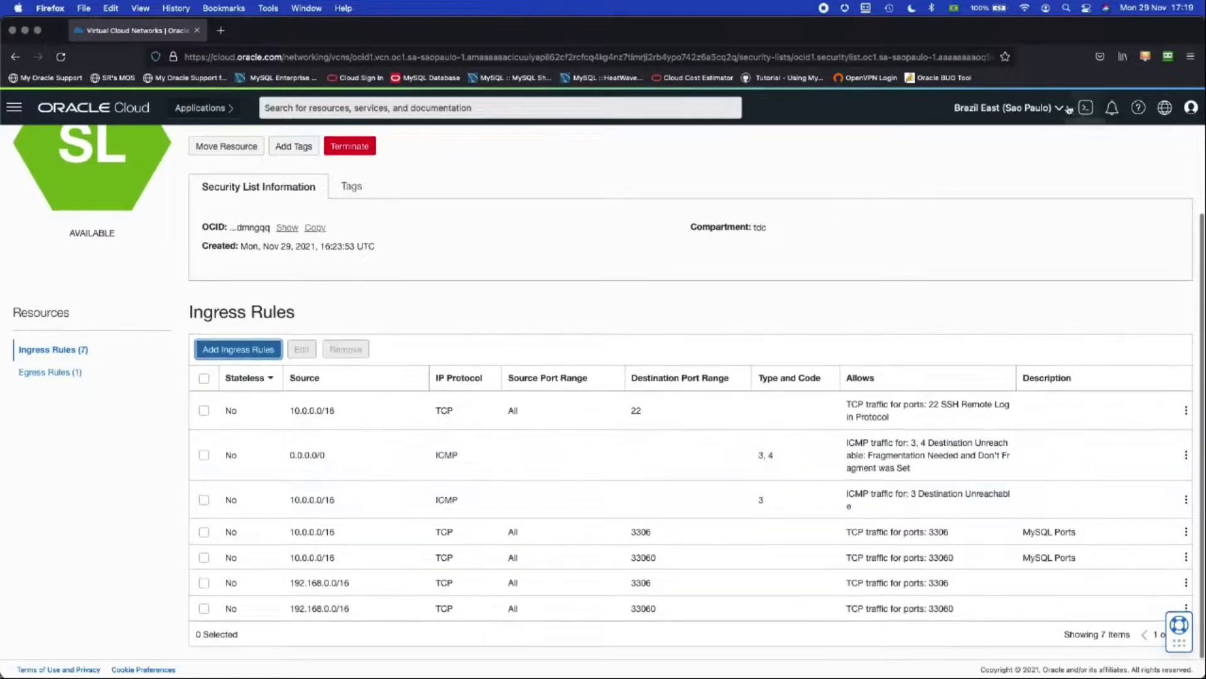
click(1040, 108)
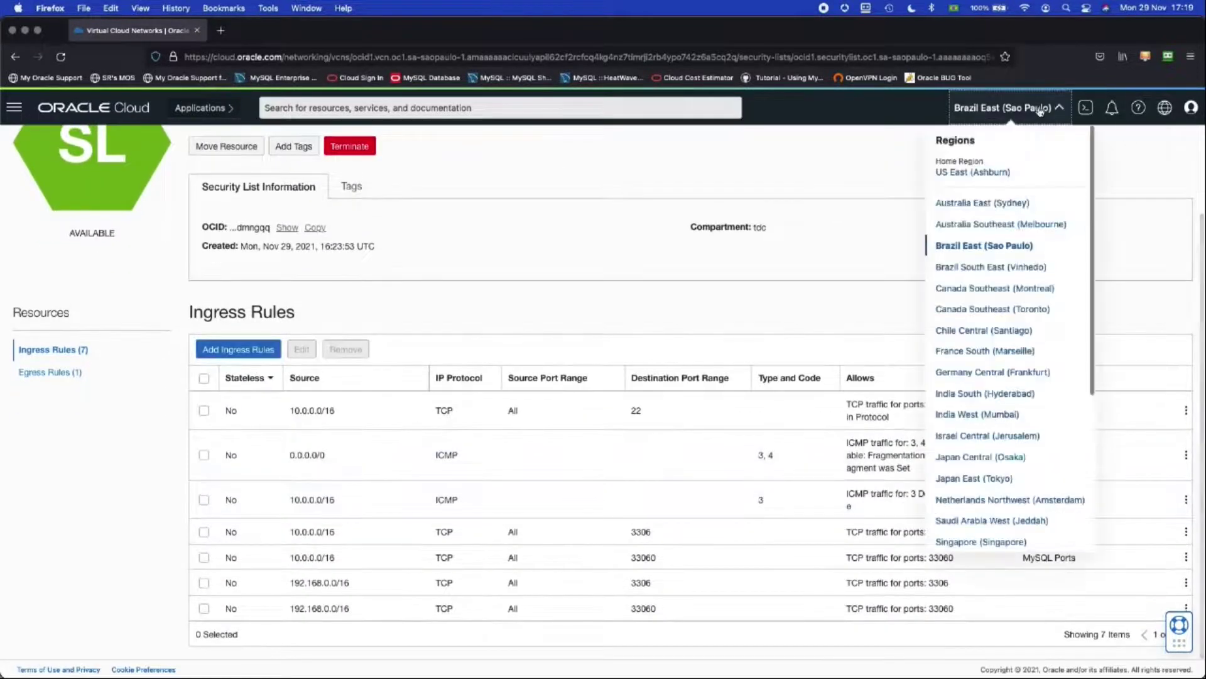
Step: Switch to the Vinhedo region and open Private Subnet-tdcvinhedo's security list
click(988, 270)
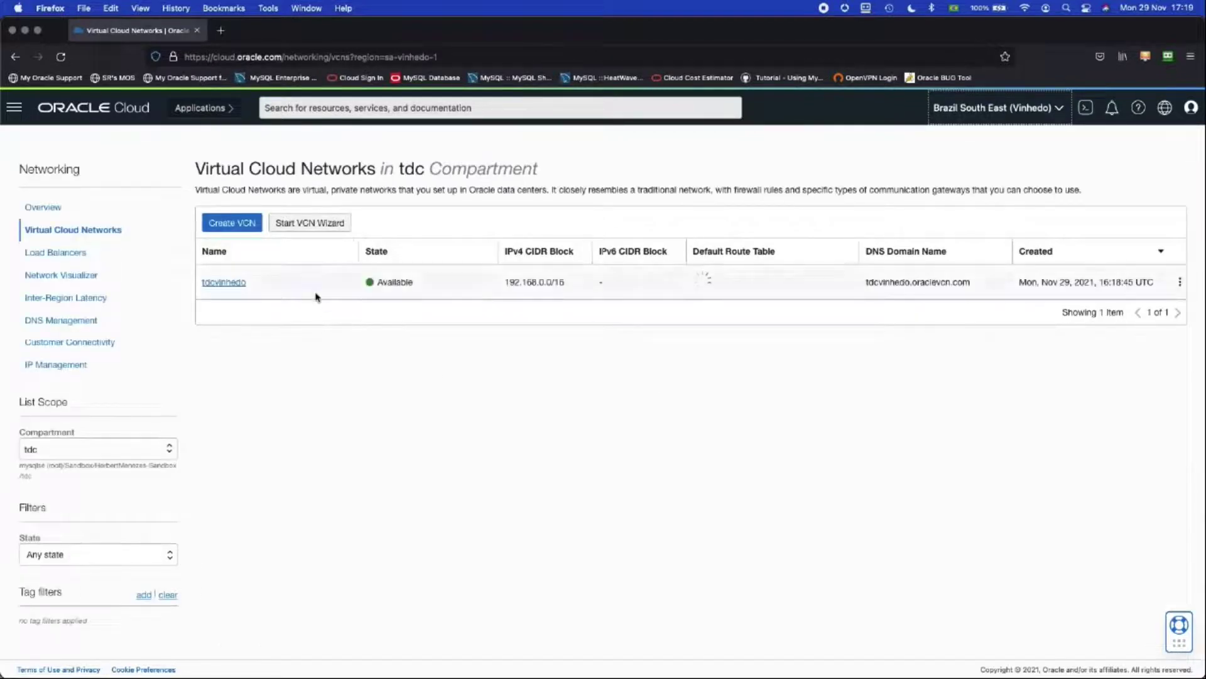
click(248, 280)
scroll(349, 285, down, 5)
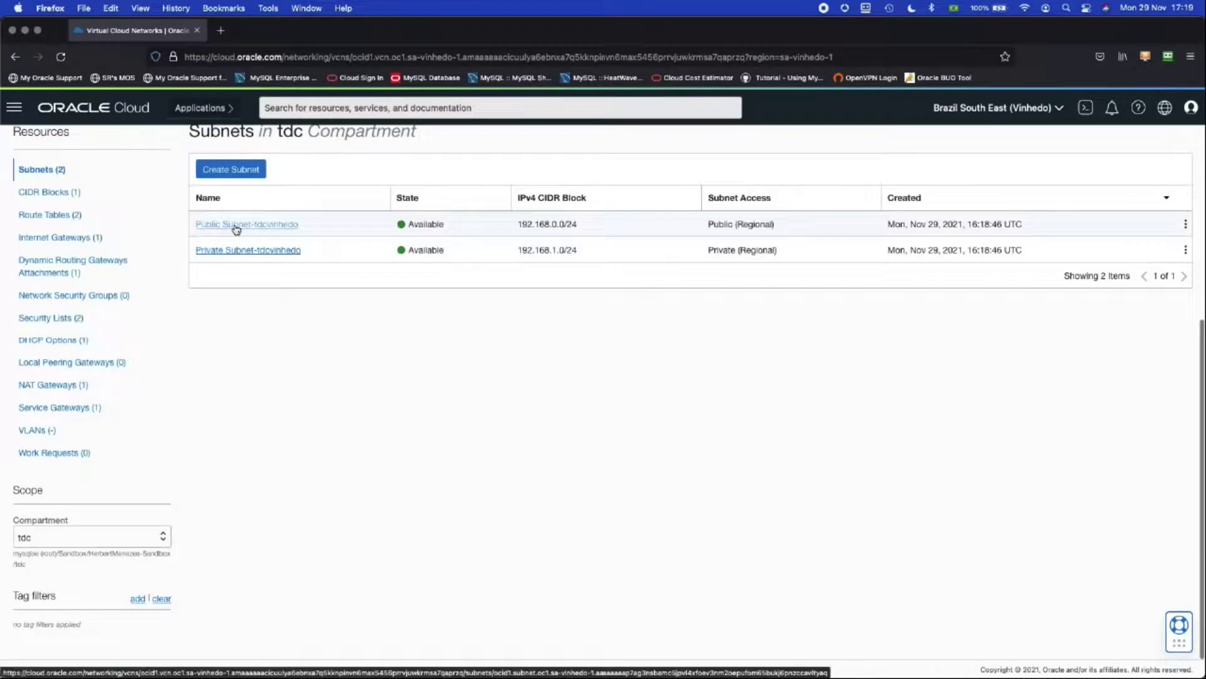
click(236, 226)
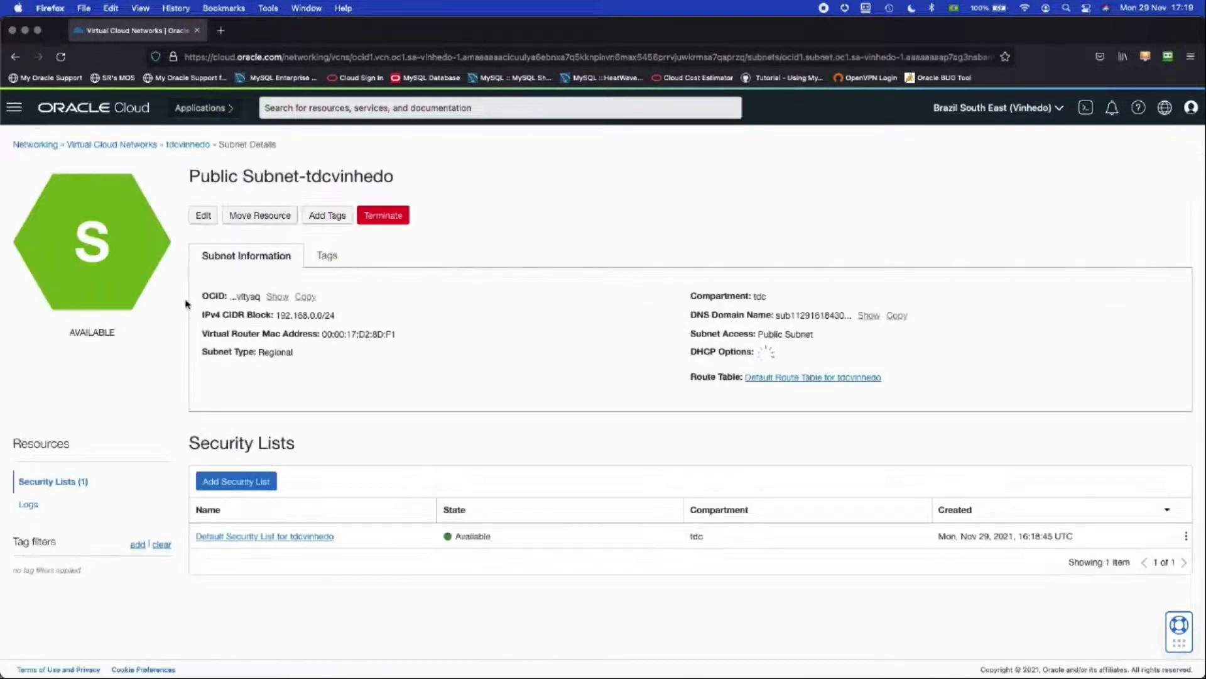
click(187, 144)
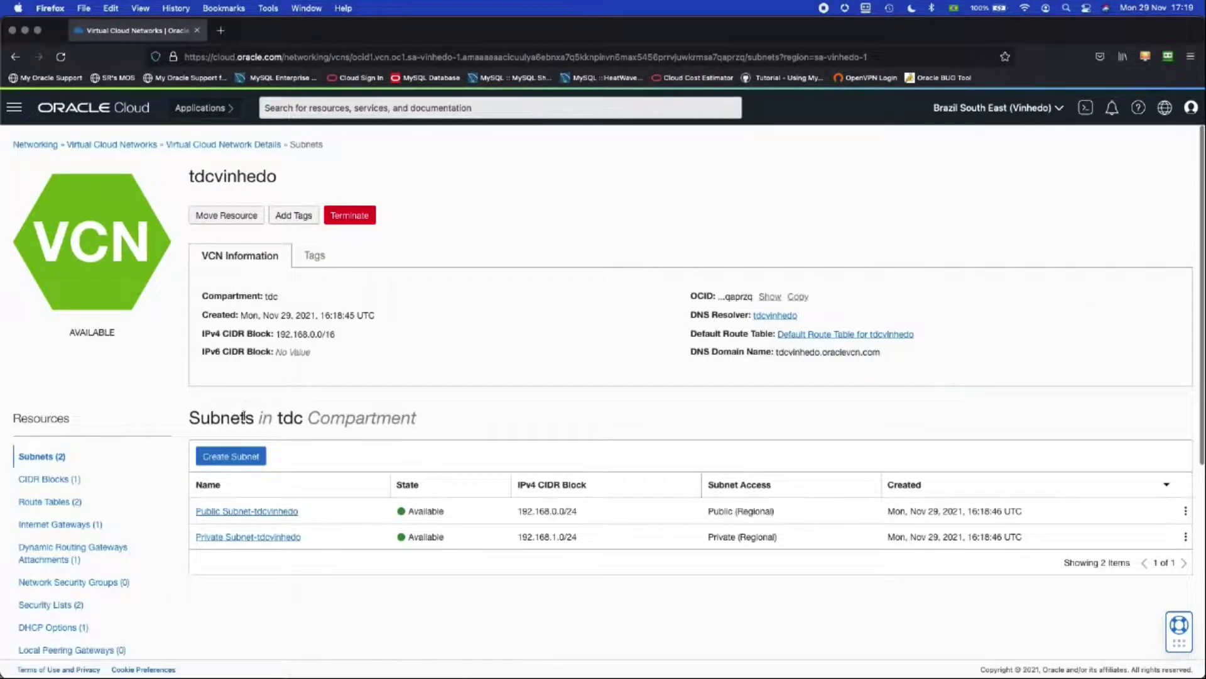
click(274, 538)
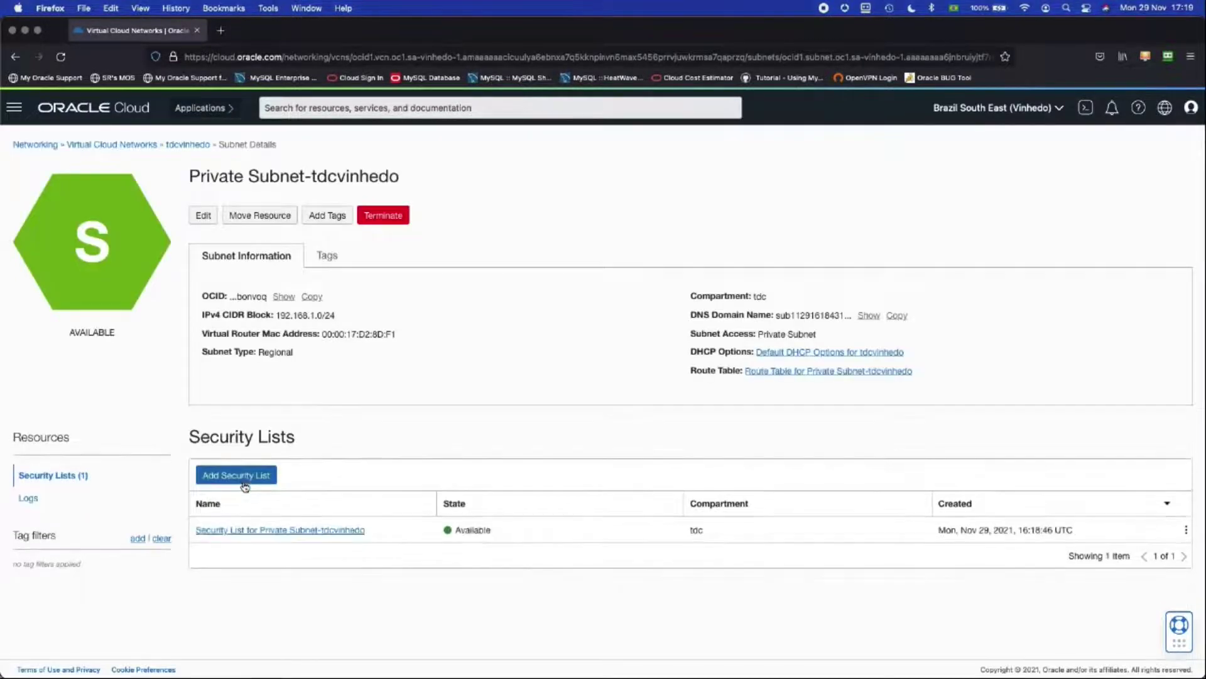
click(304, 532)
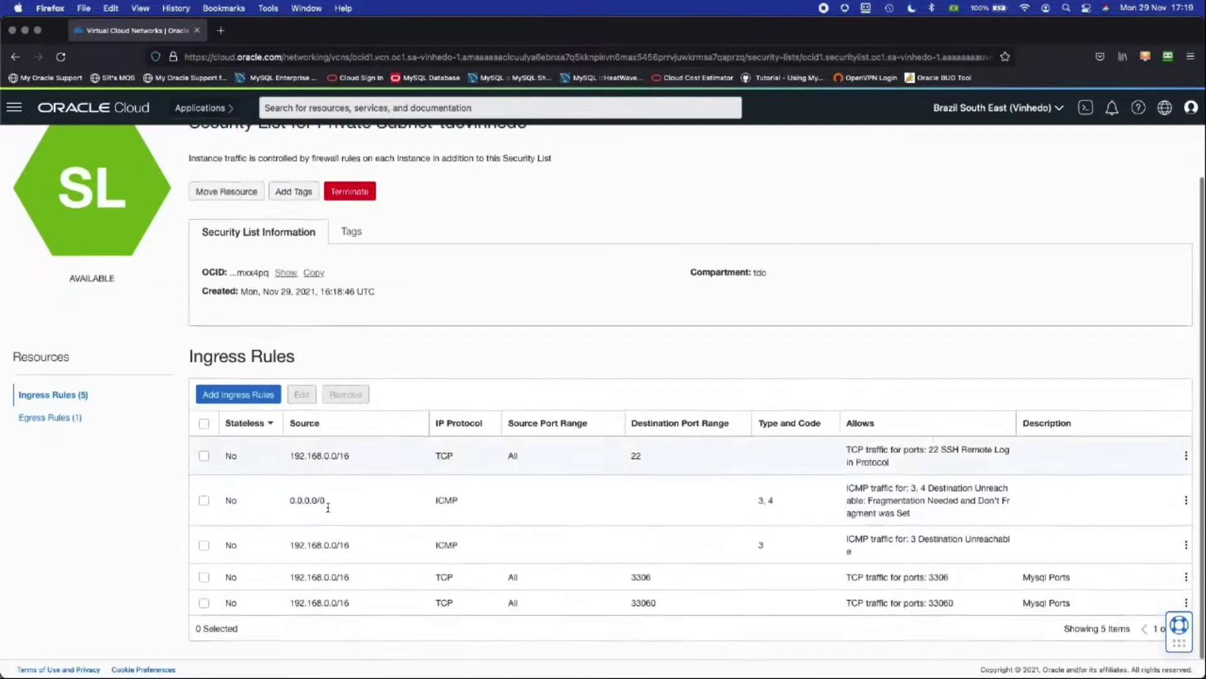
Step: Add an ingress rule allowing source 10.0.0.0/16 on TCP ports 3306 and 33060
click(254, 405)
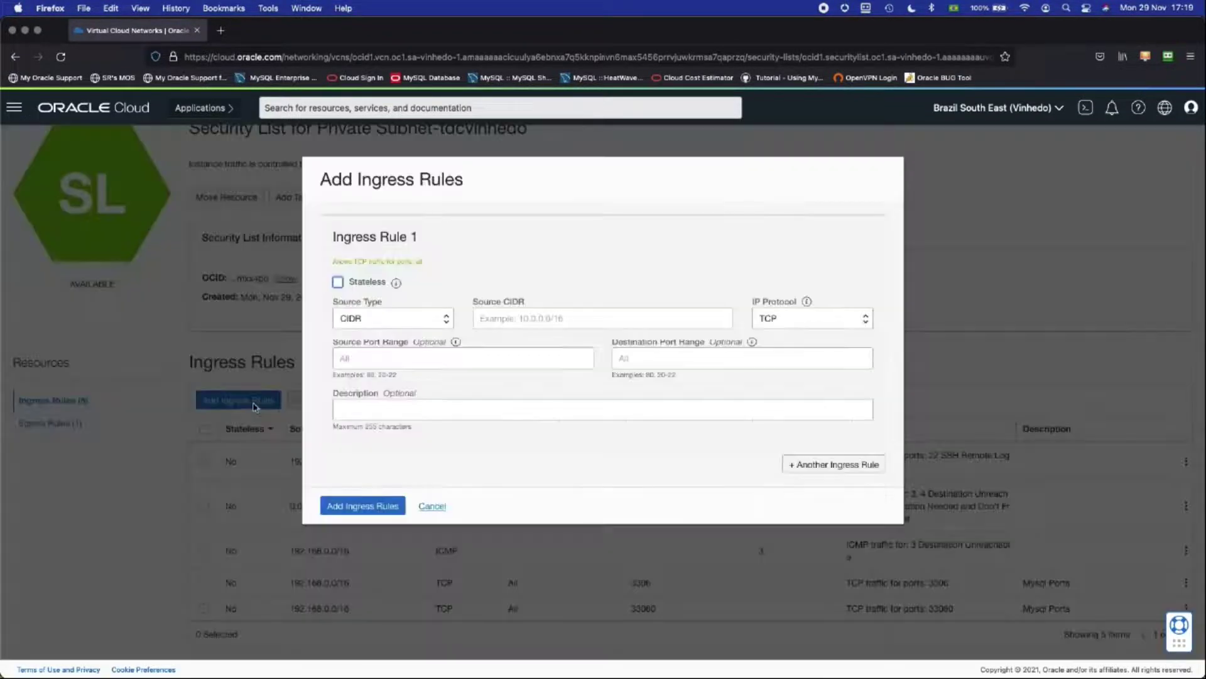
click(548, 318)
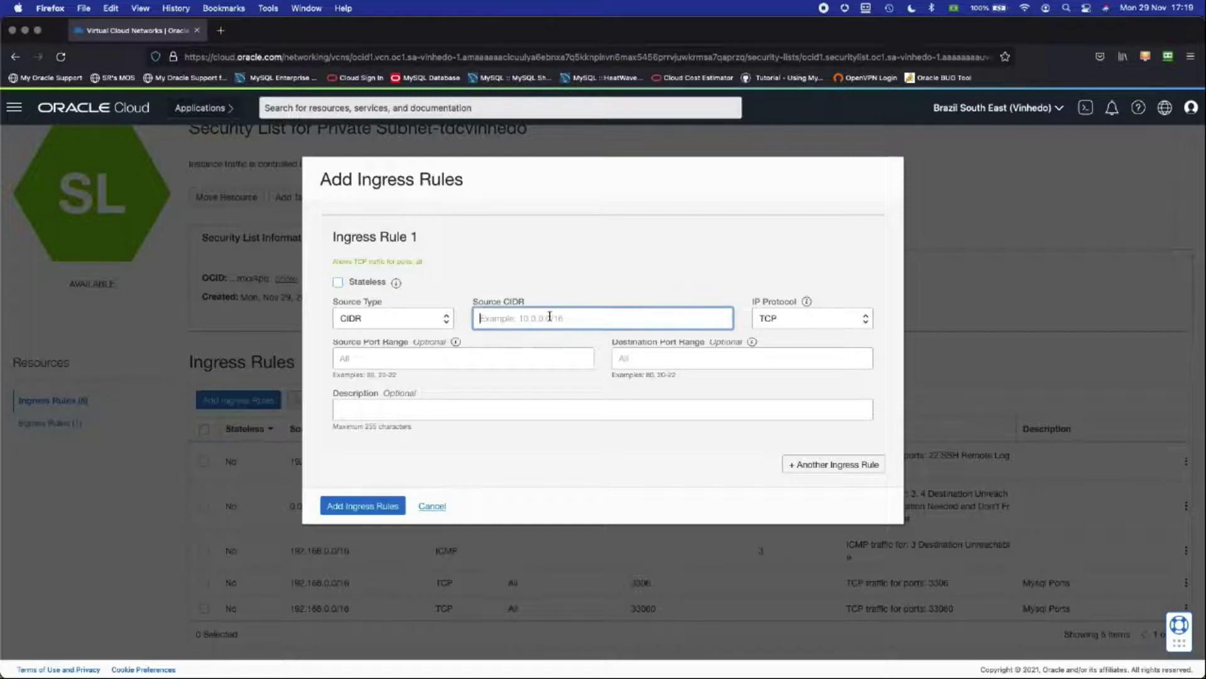
text(10.0.10)
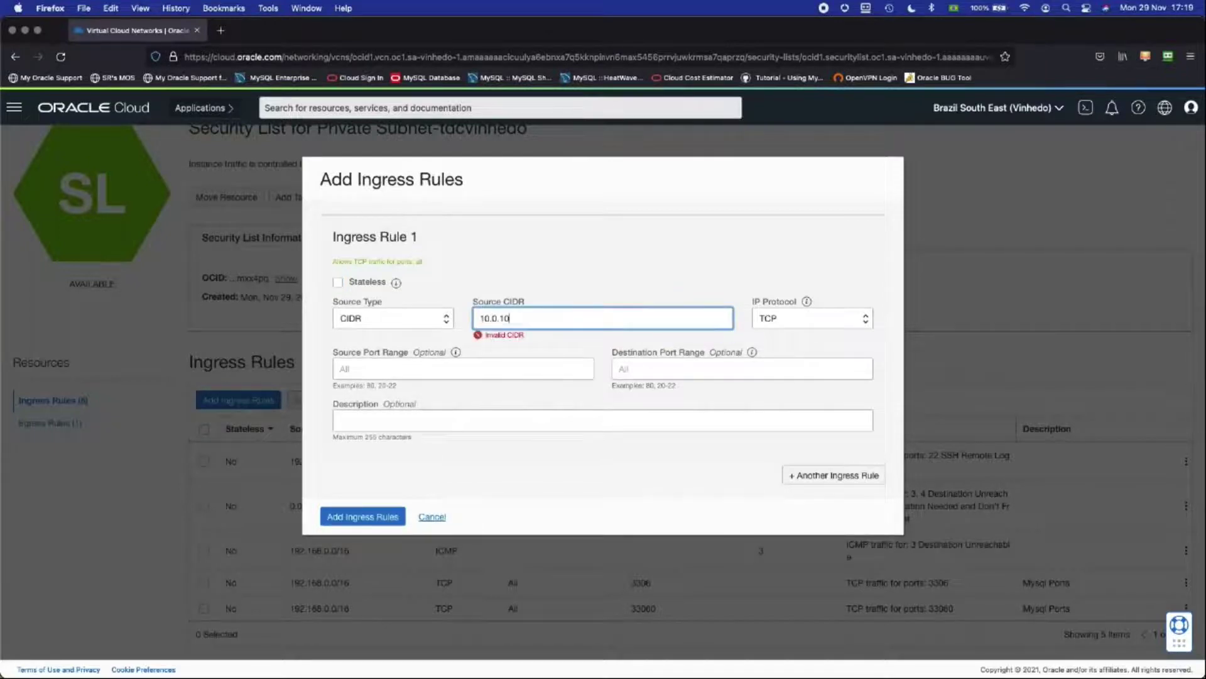
key(BackSpace)
key(BackSpace)
text(0.0/16)
click(639, 370)
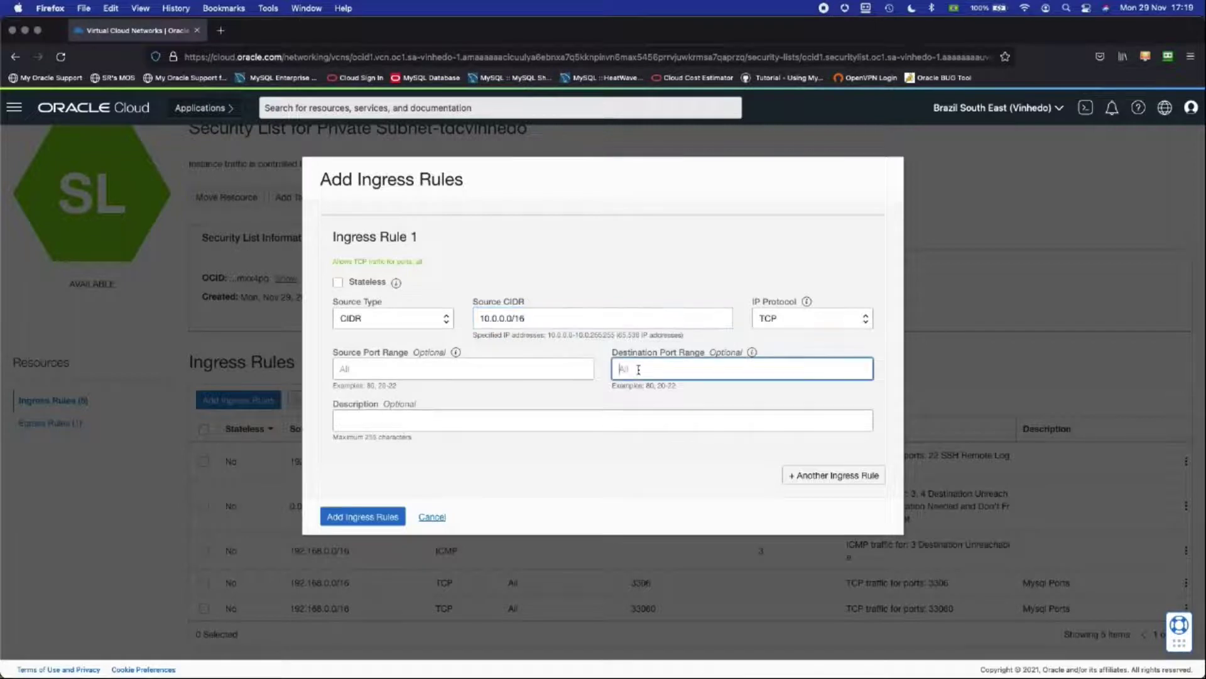
text(3306,33060)
click(368, 522)
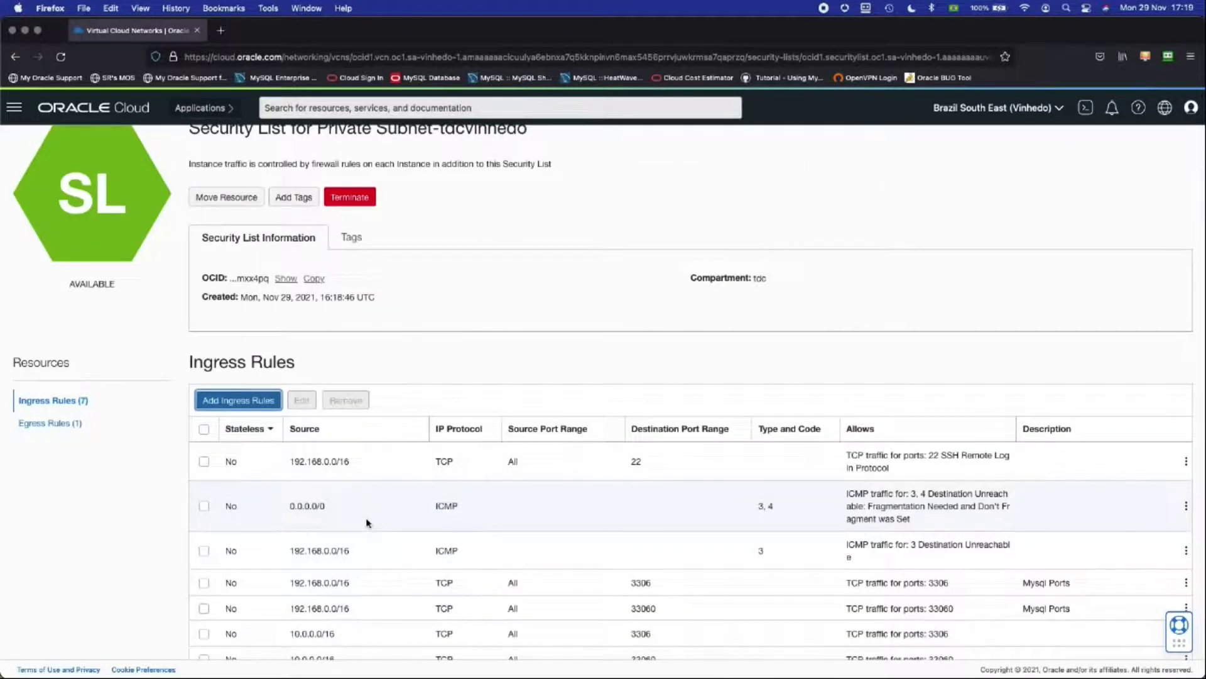
scroll(367, 522, down, 2)
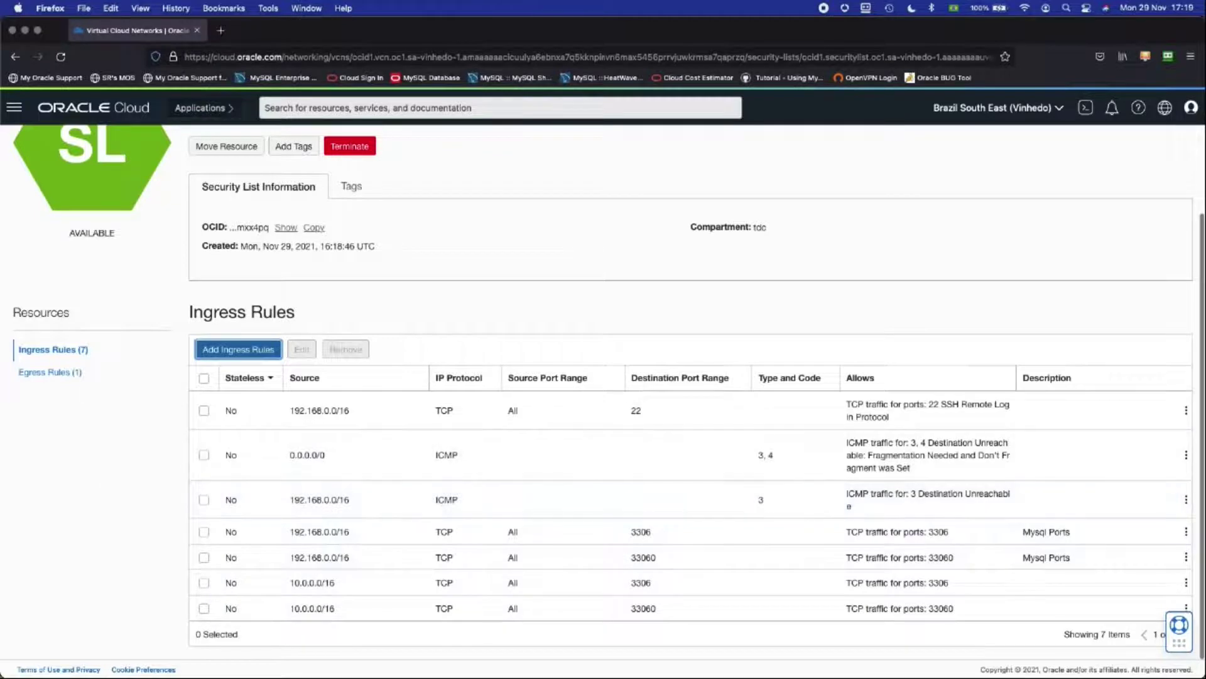
key(super+Tab)
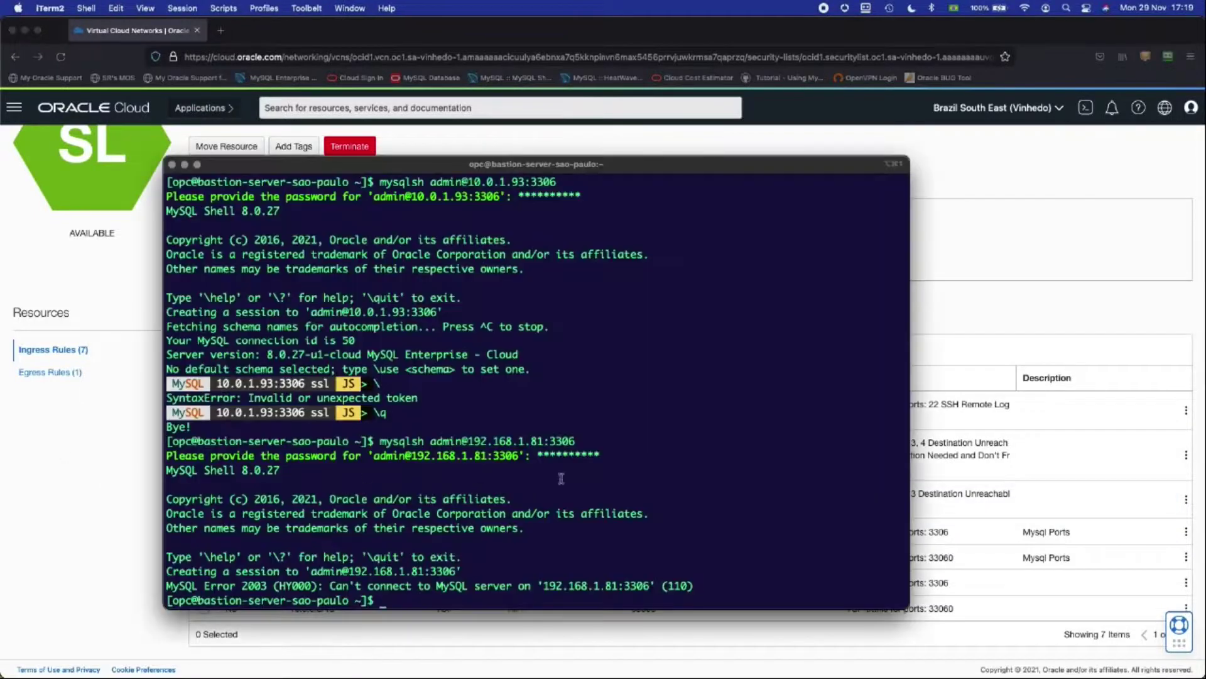
key(Up)
key(Return)
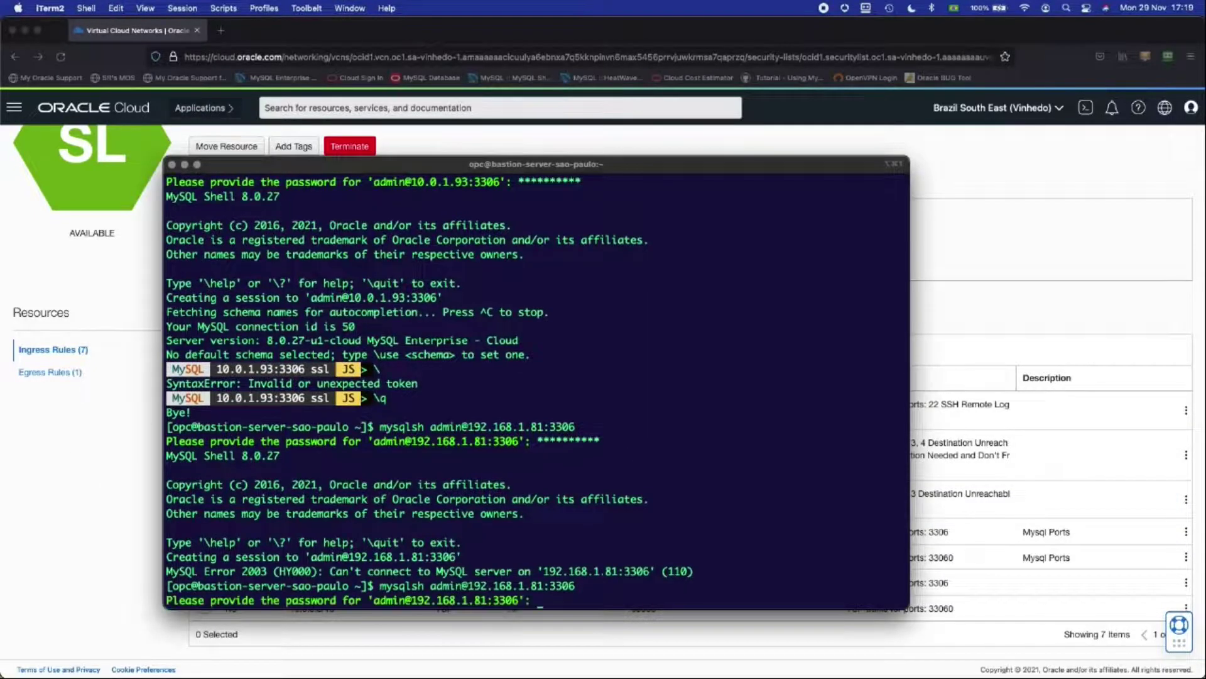
text(**********)
key(Return)
key(Return)
key(Return)
key(Return)
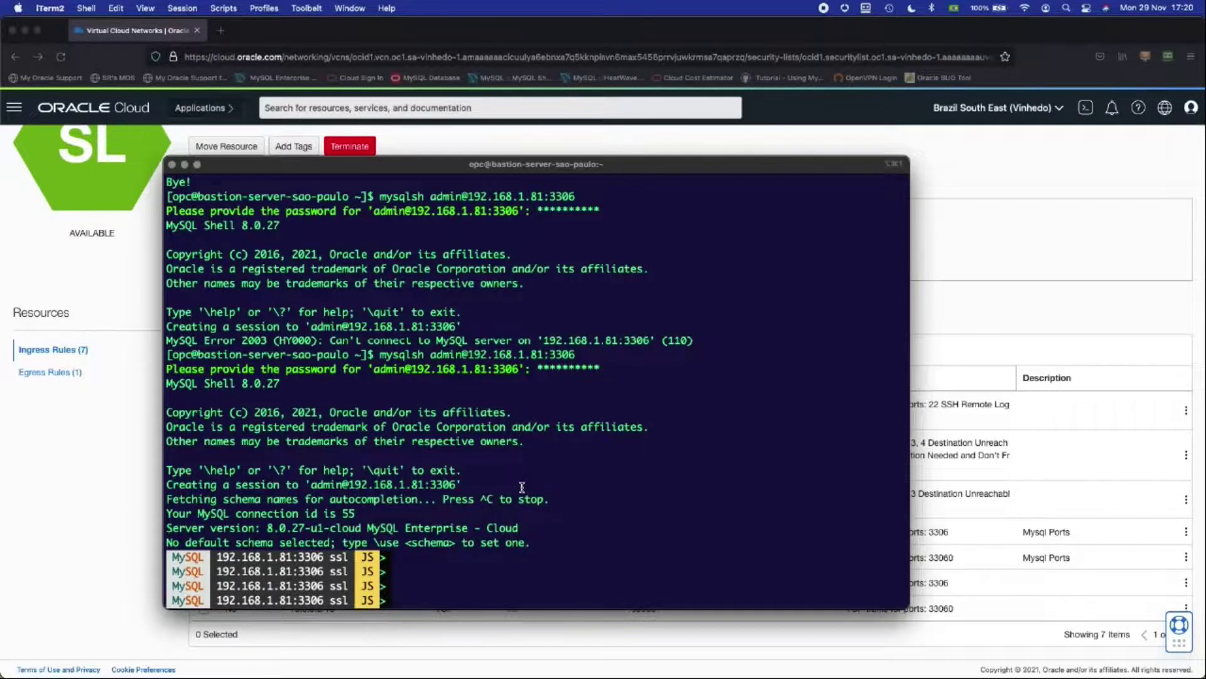
text(\q)
key(Return)
Step: Connect MySQL Shell as admin to 10.0.1.93:3306 and switch it to SQL mode
text(mysqlsh admin@10.0.1.93:3306)
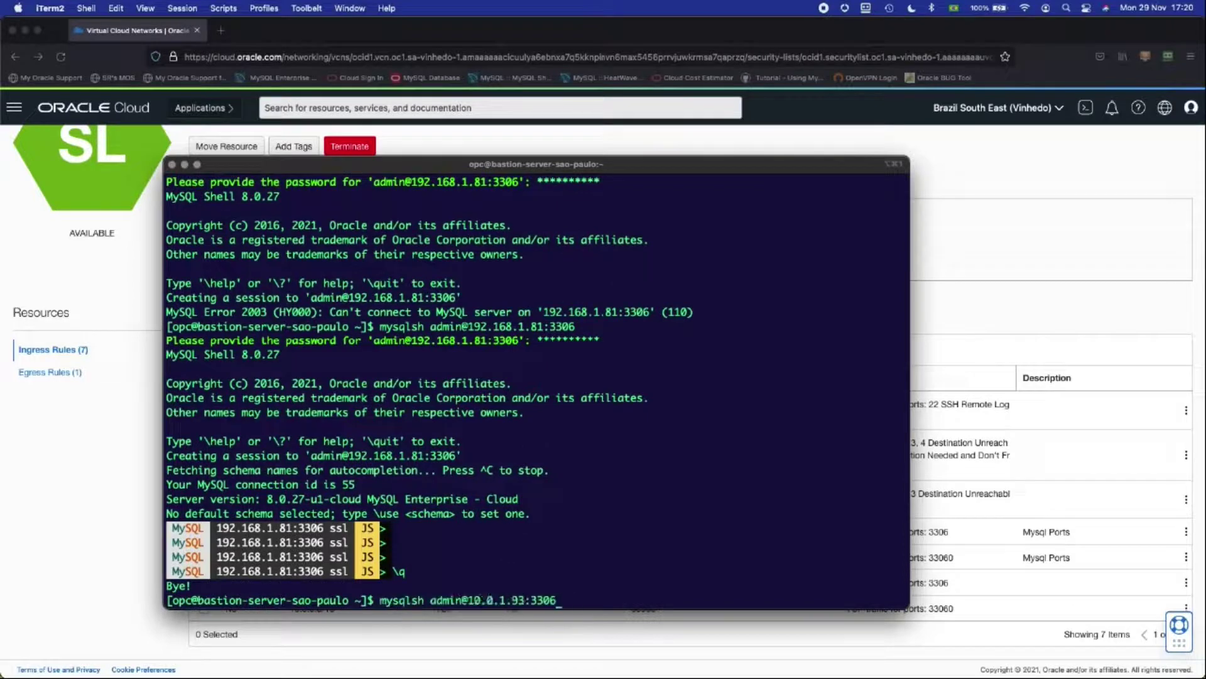
key(Return)
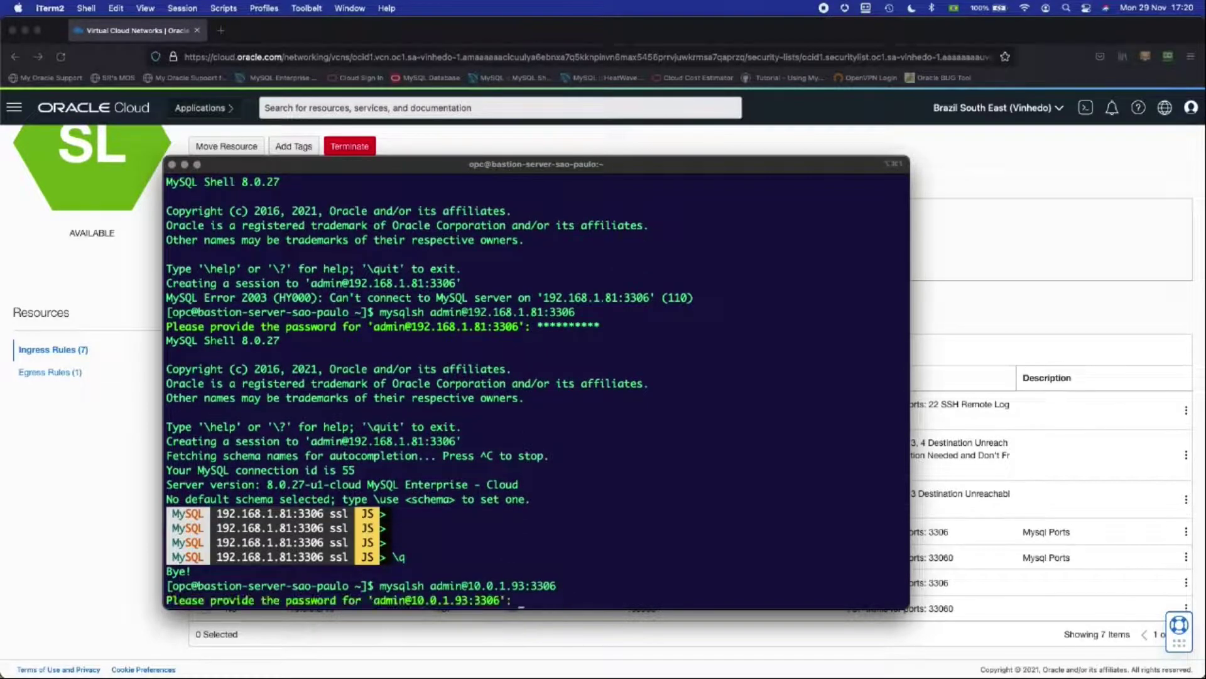
text(**********)
key(Return)
key(Return)
key(Return)
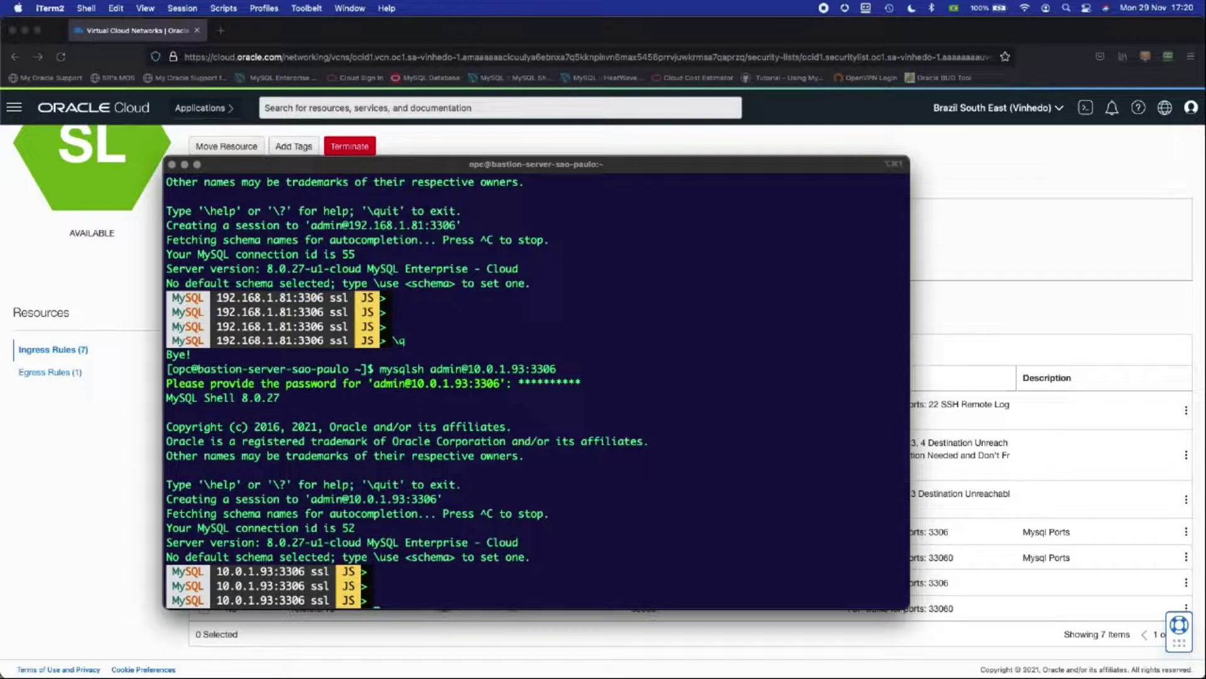
text(\sql)
key(Return)
key(Return)
key(Return)
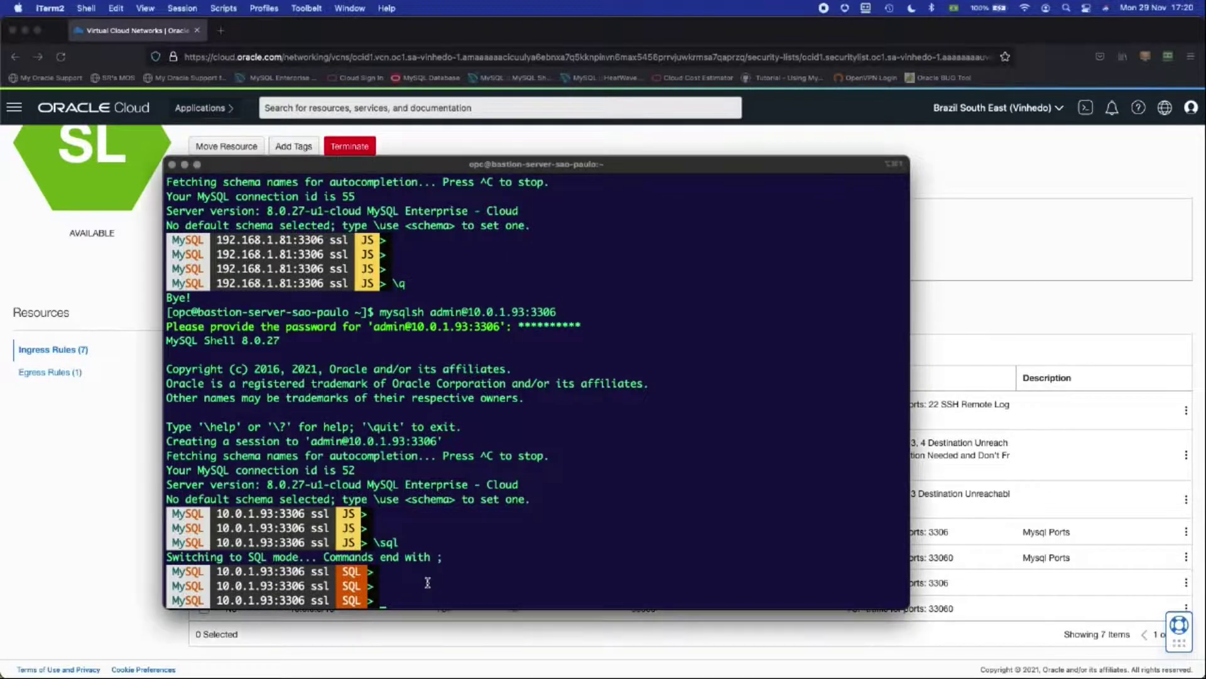
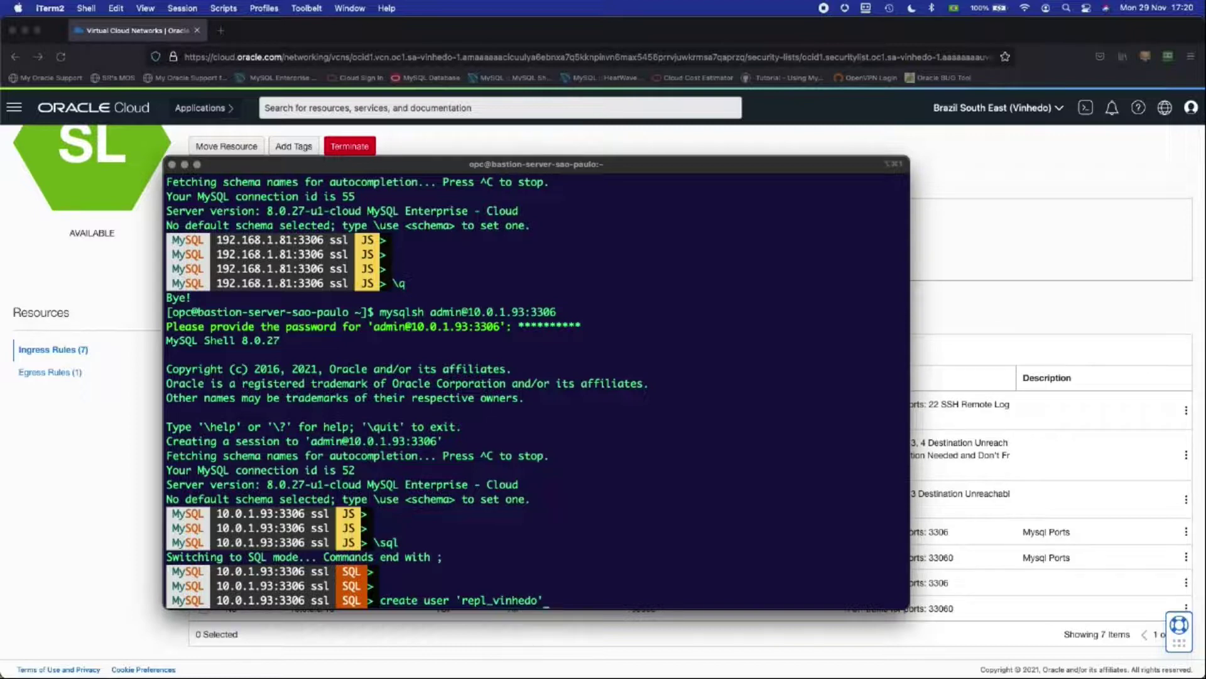
Step: Run CREATE USER 'repl_vinhedo'@'192.168.%.%' with a password and REQUIRE SSL
key(BackSpace)
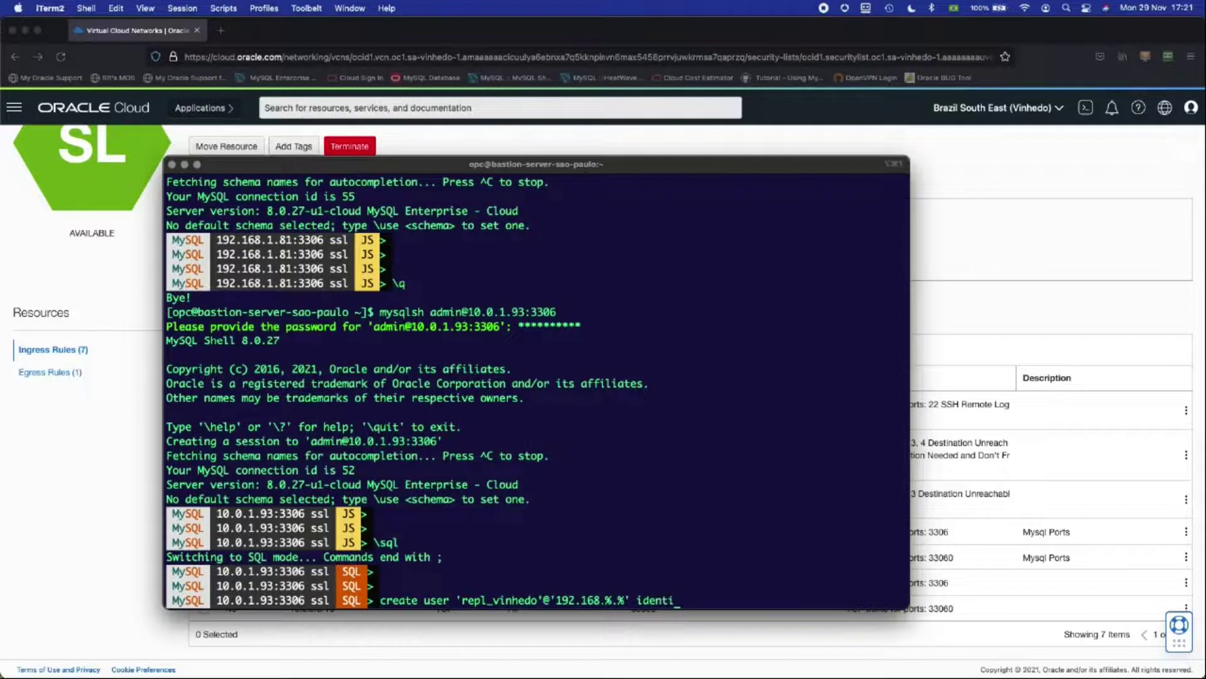
key(BackSpace)
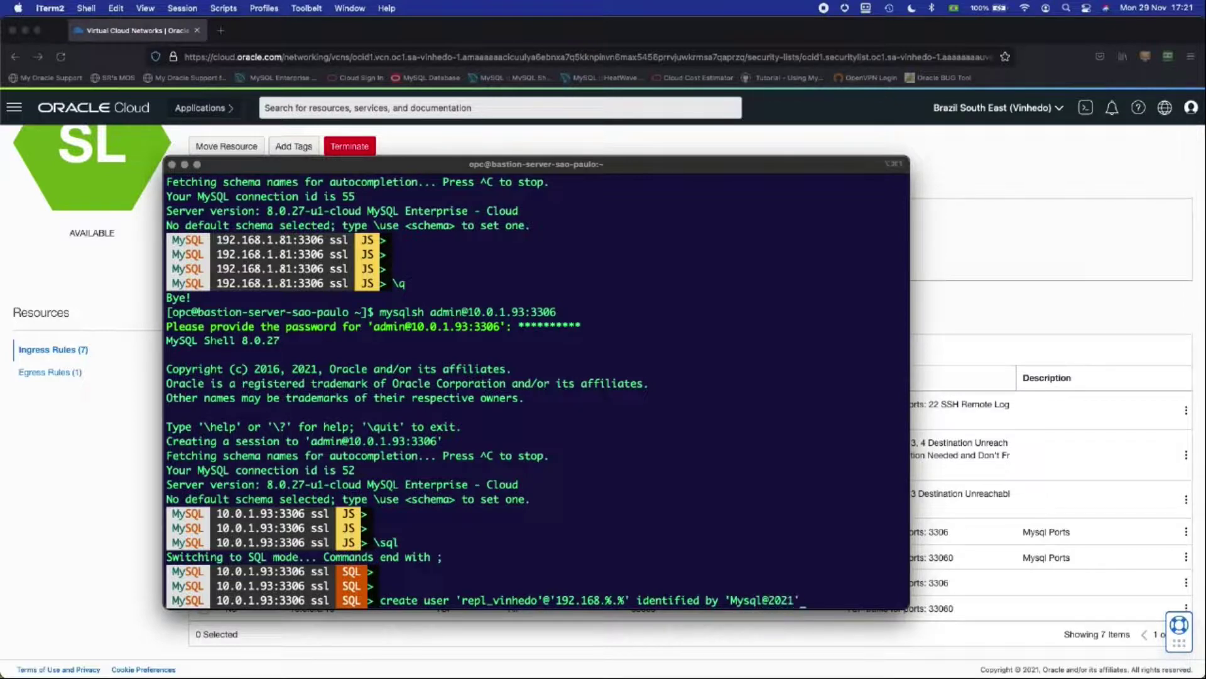
key(BackSpace)
key(Return)
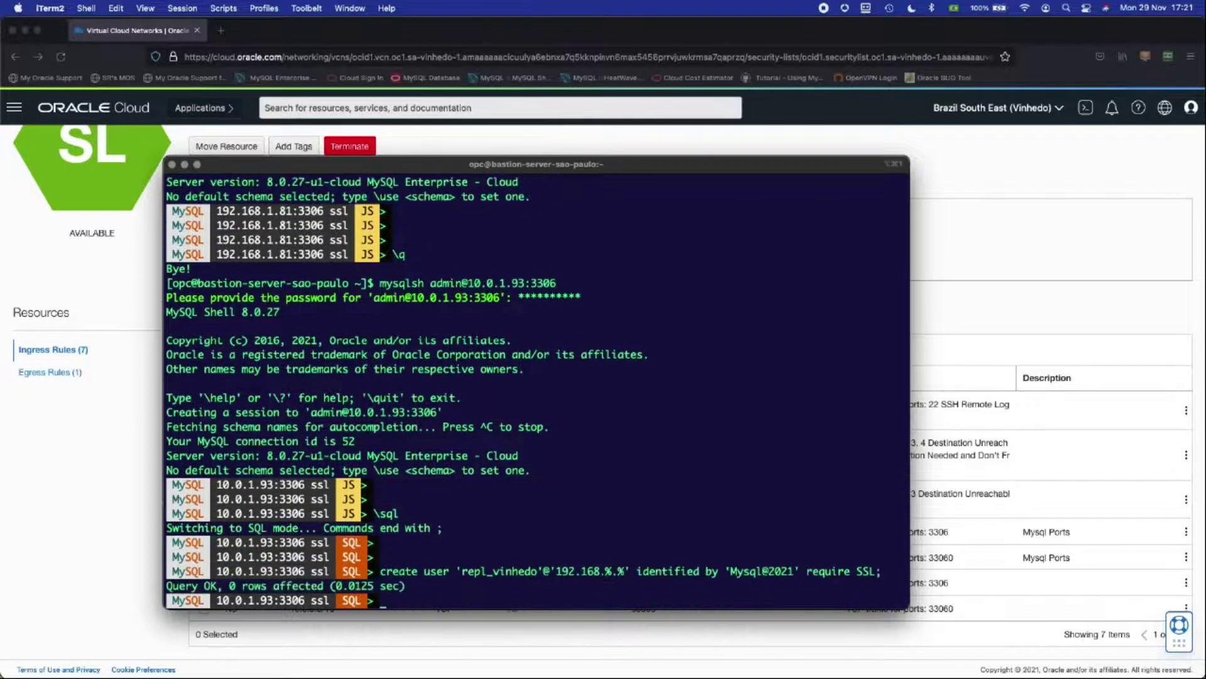
key(Return)
key(Return)
key(Return)
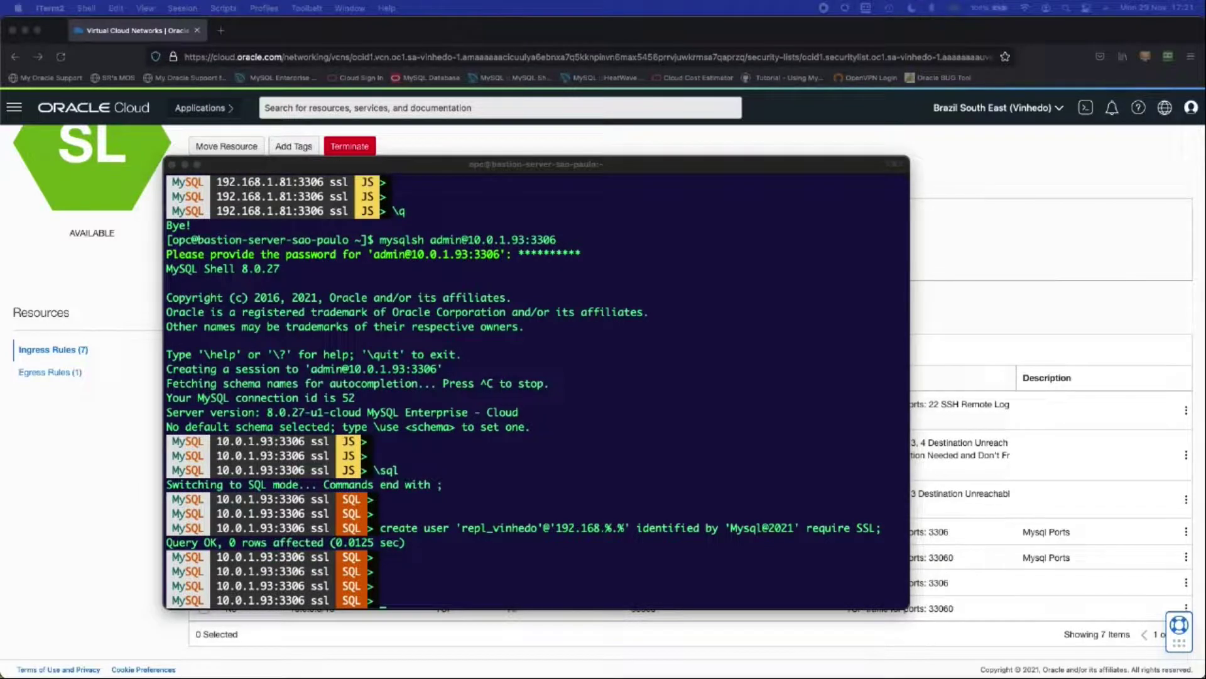
click(432, 582)
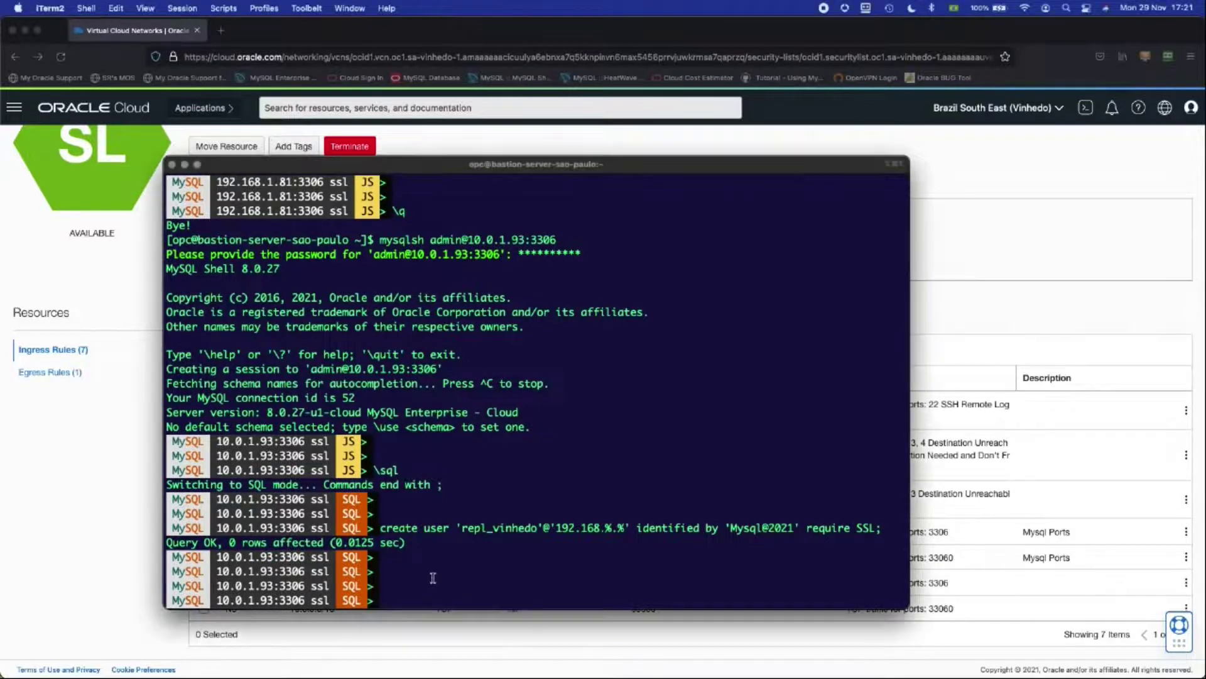
Step: Grant REPLICATION SLAVE ON *.* to 'repl_vinhedo'@'192.168.%.%'
text(GRANT REPLICATION SLAVE ON *.* TO)
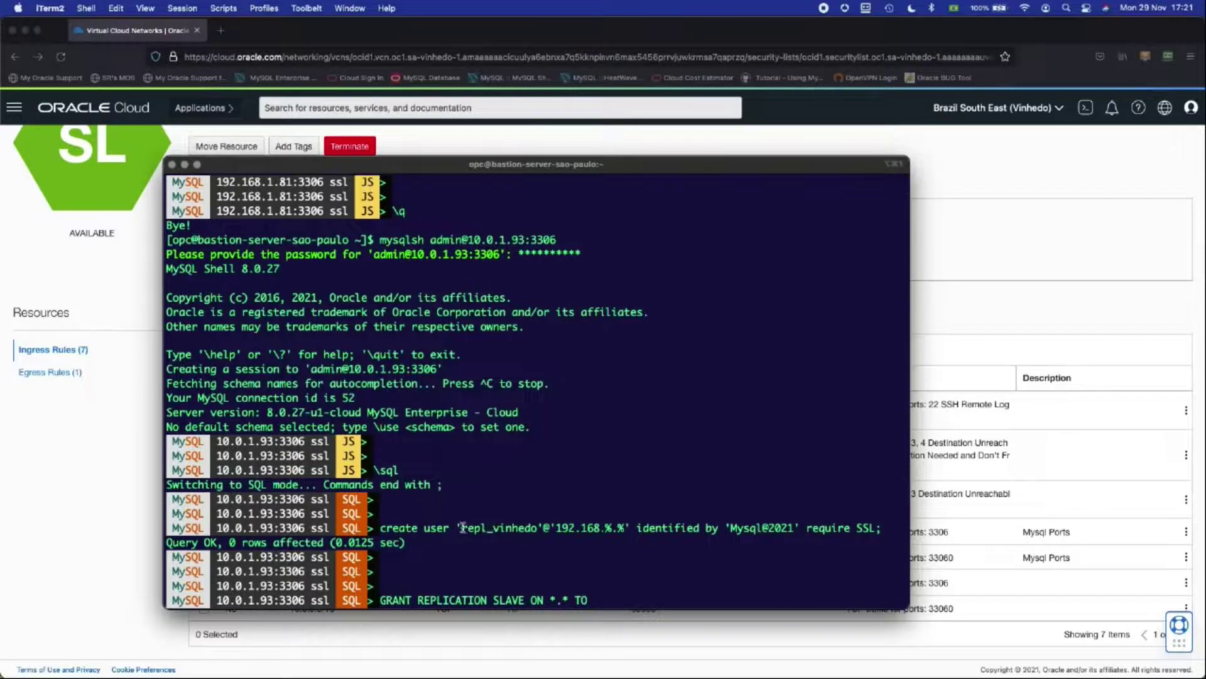
drag(457, 528, 628, 528)
key(super+c)
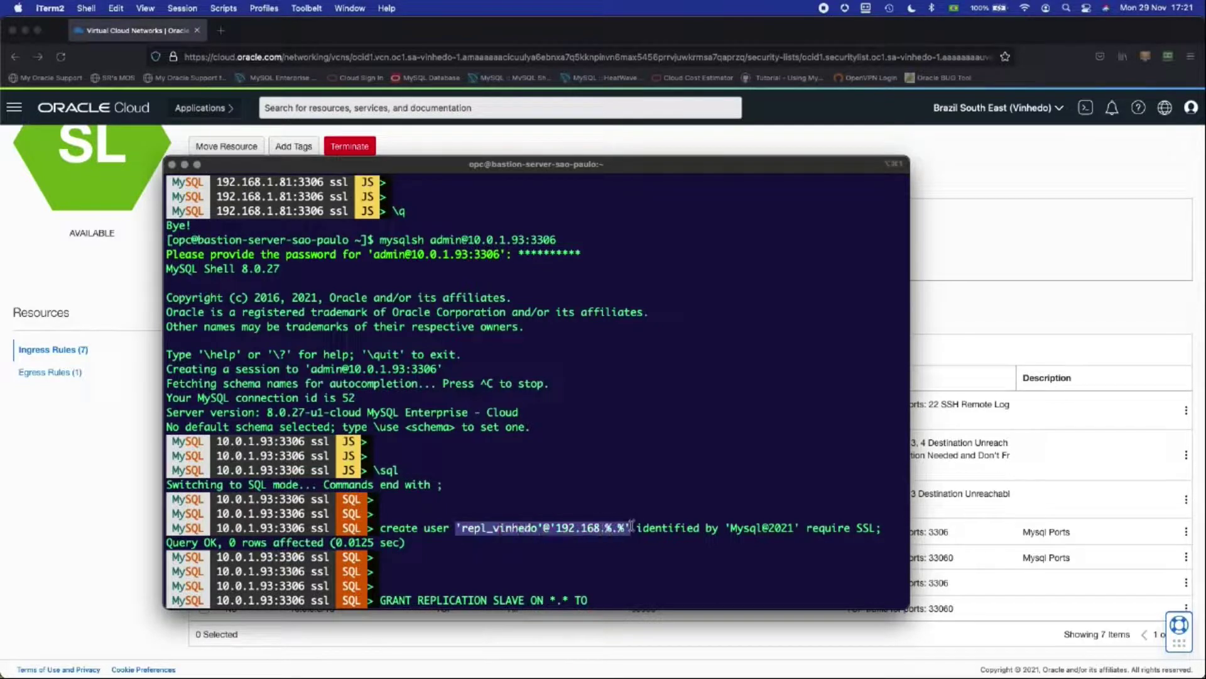
click(627, 585)
key(super+v)
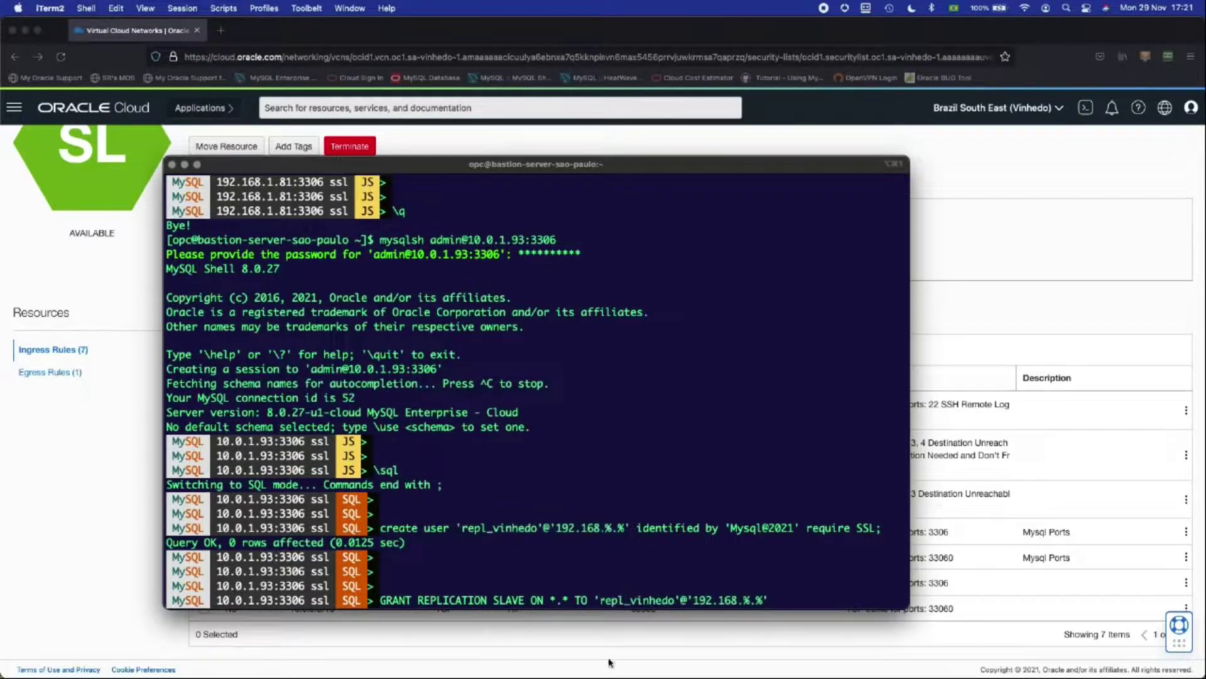
text(;)
key(Return)
key(Return)
key(Return)
key(Return)
key(Return)
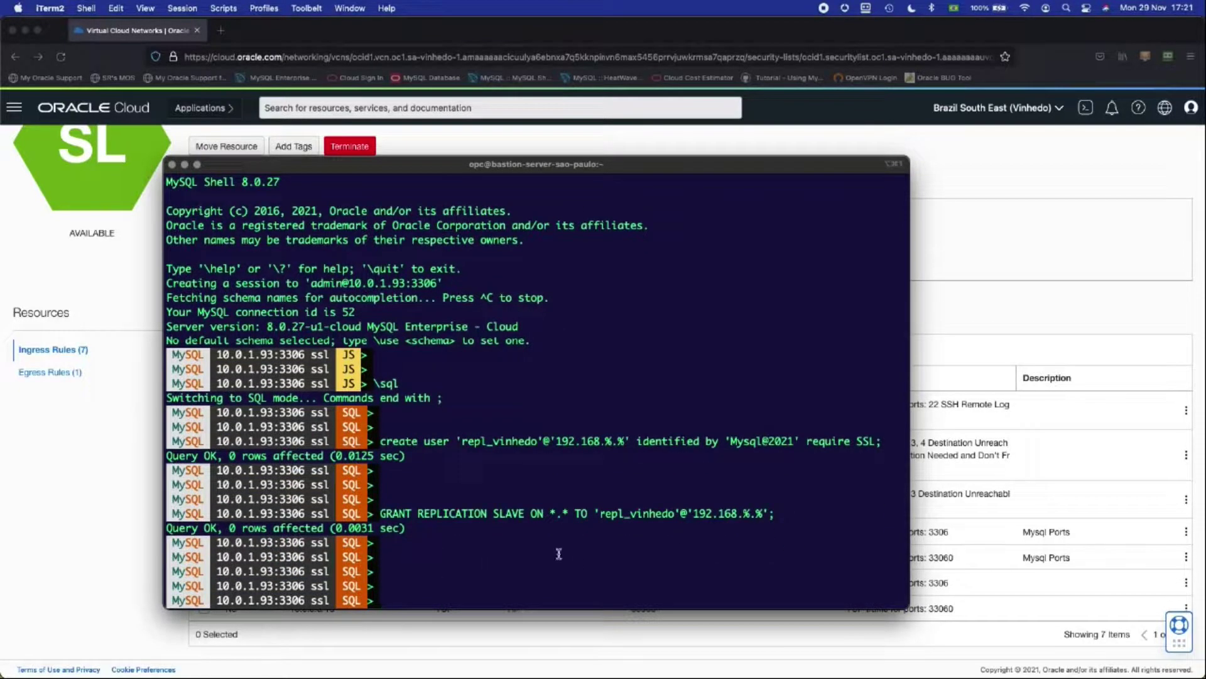
Step: Run SHOW DATABASES to list the five databases, including airportdb
text(show databases;)
key(Return)
key(Return)
key(Return)
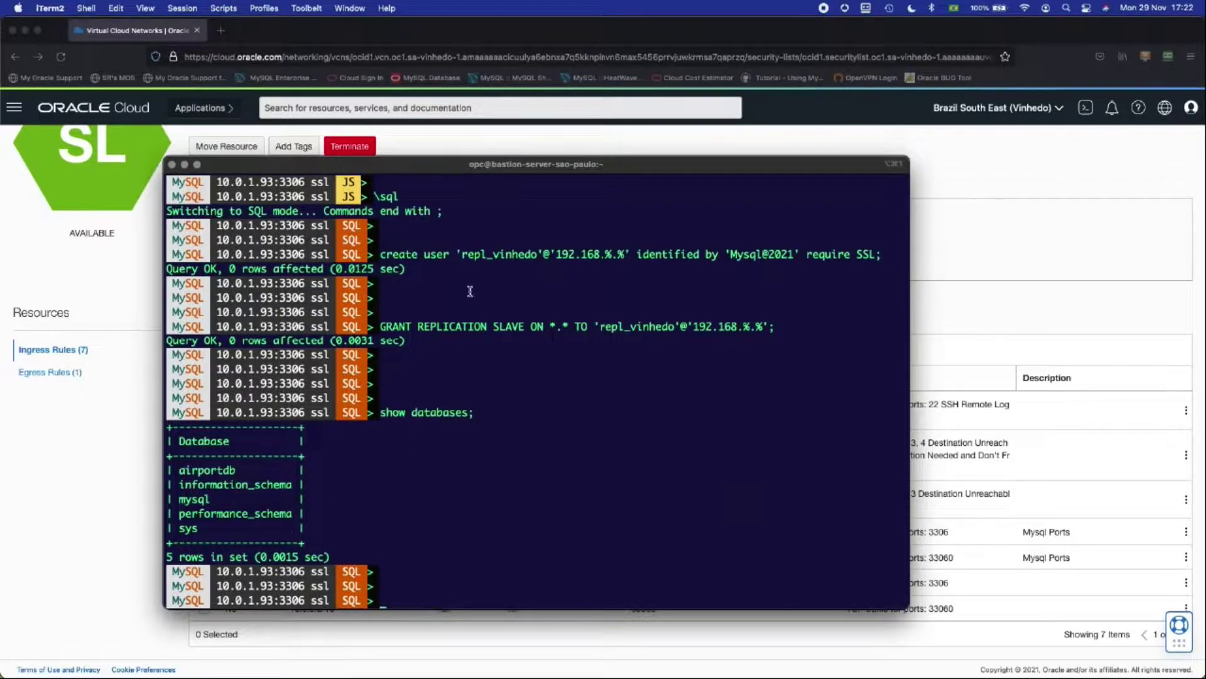
drag(661, 163, 601, 174)
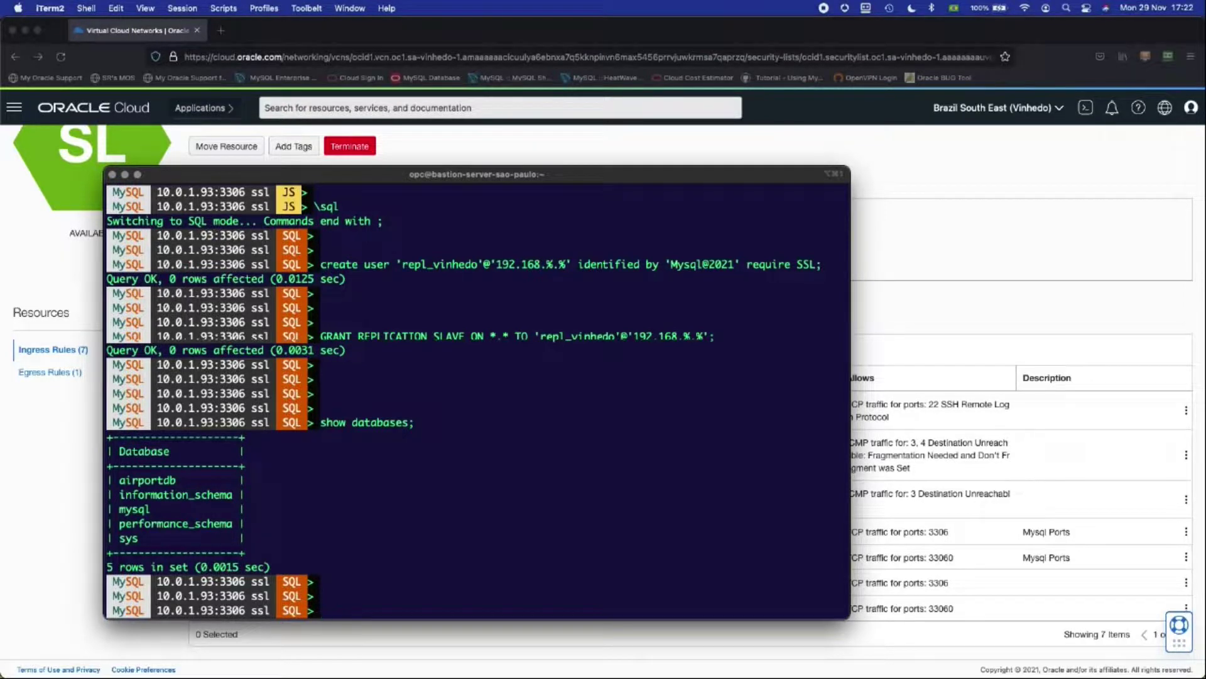
Step: Go to the mysqlvinhedo_DR DB system's Channels and start a new channel
click(960, 171)
scroll(949, 179, up, 3)
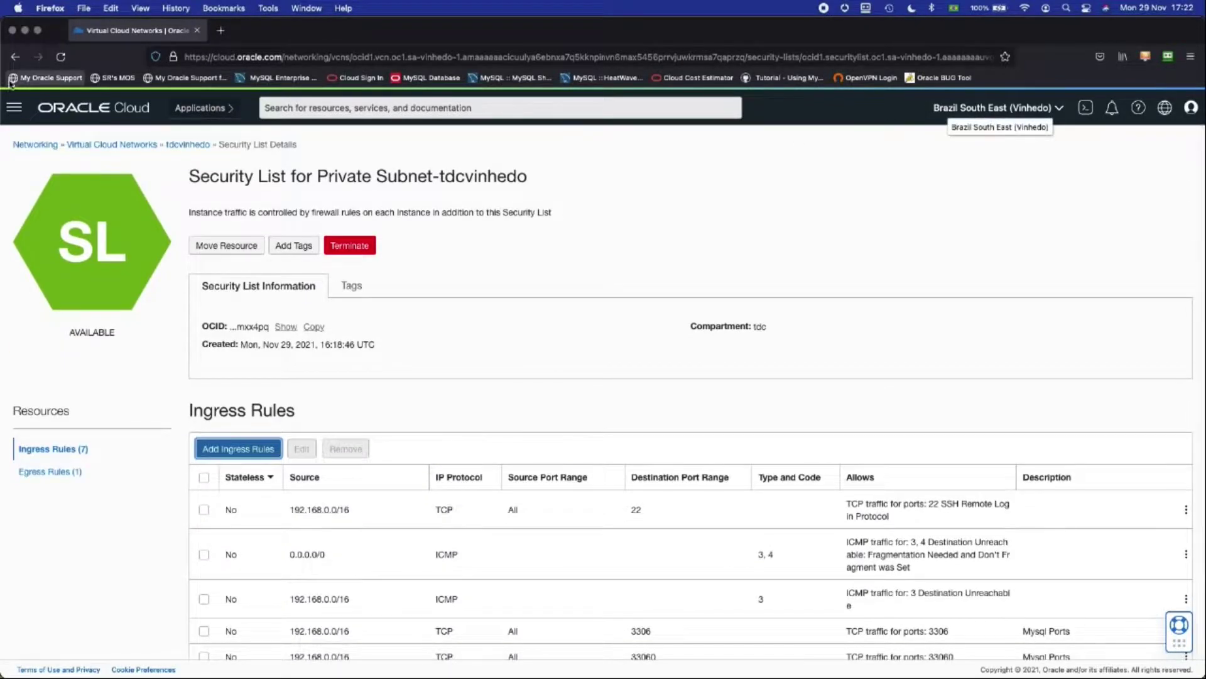
click(13, 108)
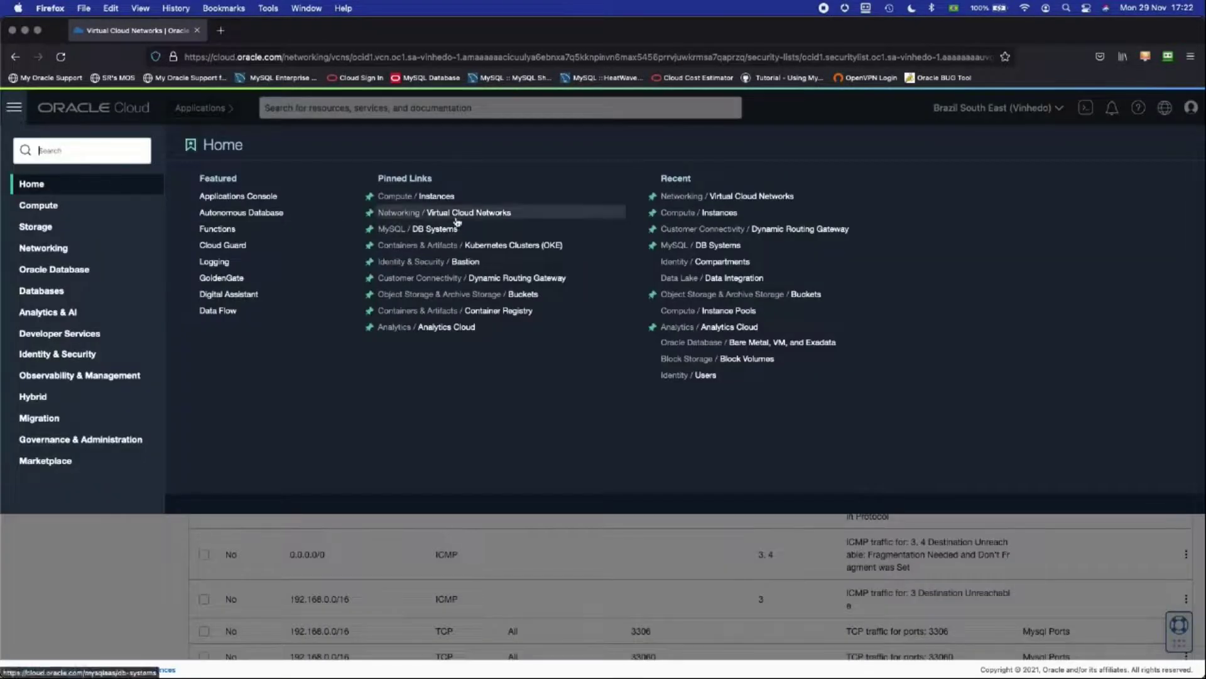
click(438, 229)
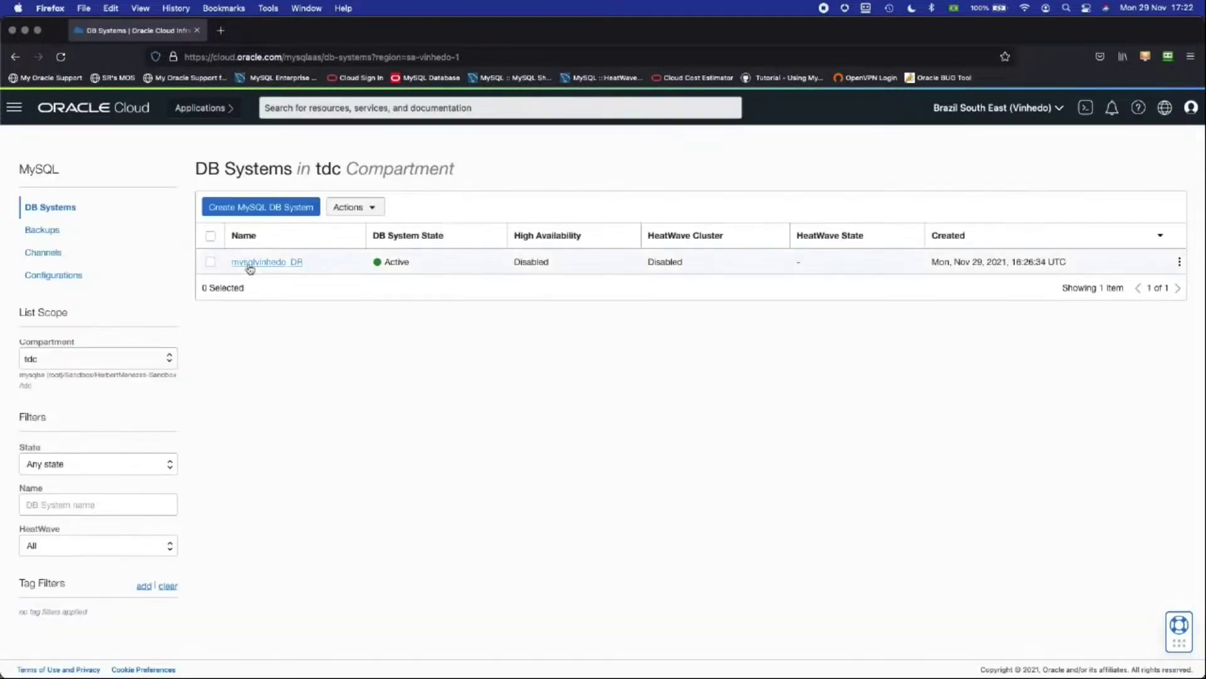
click(262, 262)
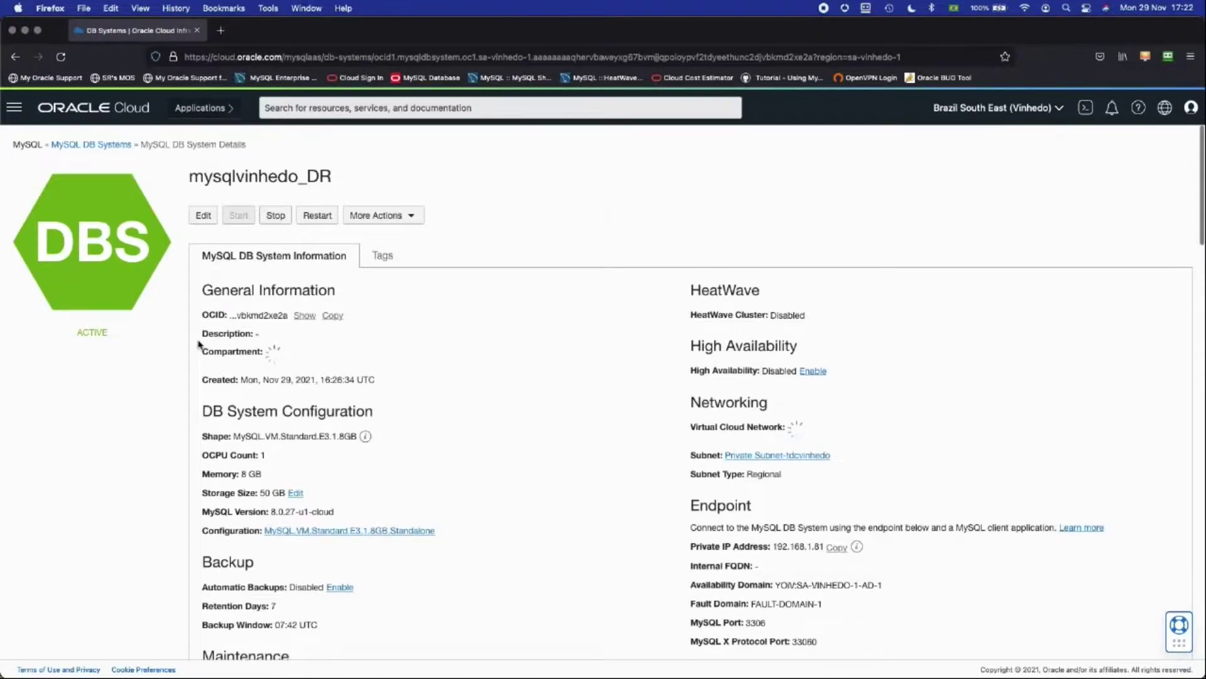
scroll(198, 344, down, 7)
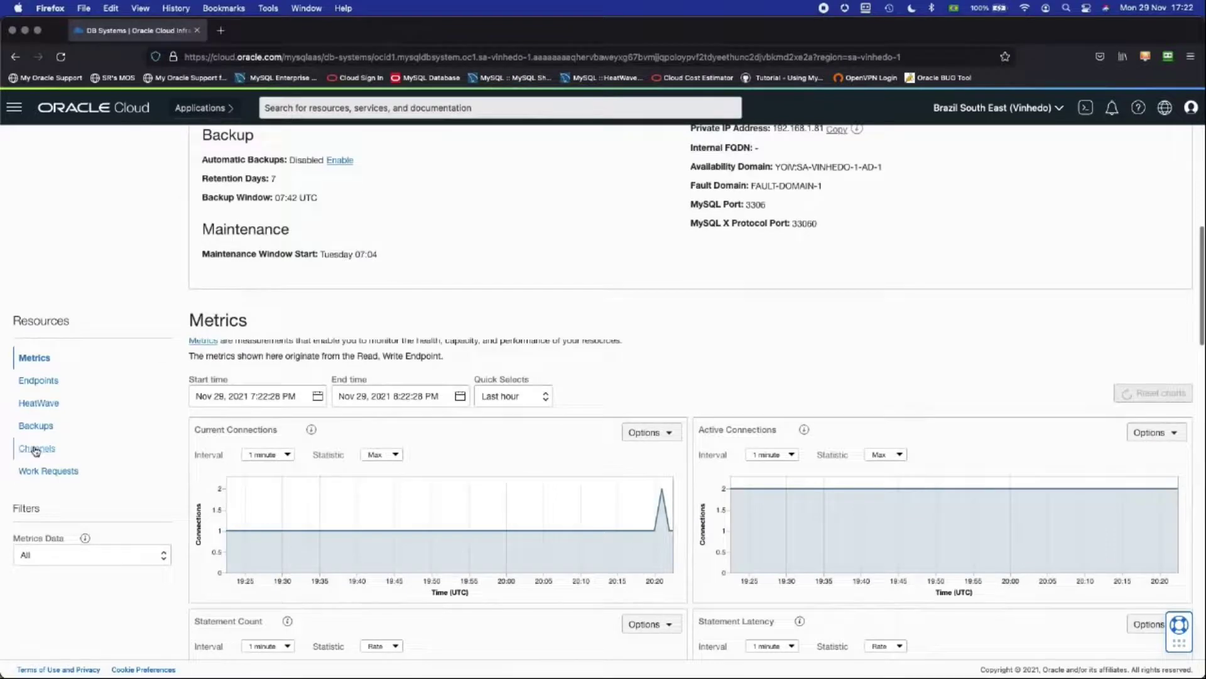
click(35, 448)
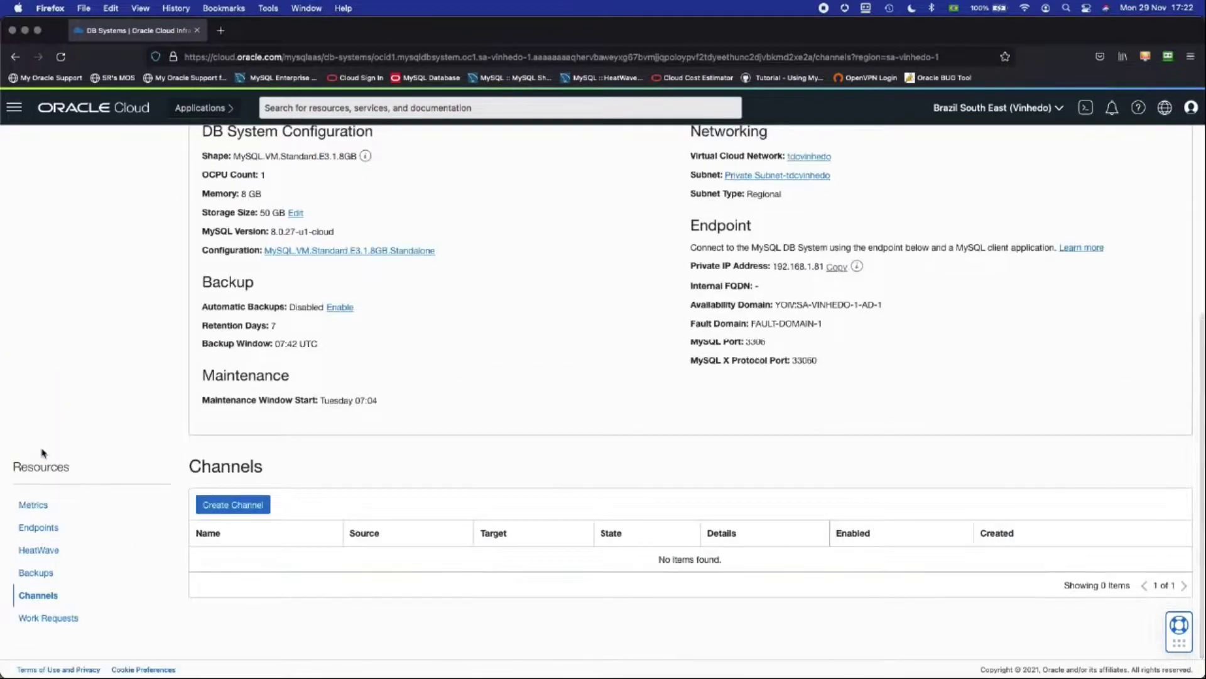
click(253, 510)
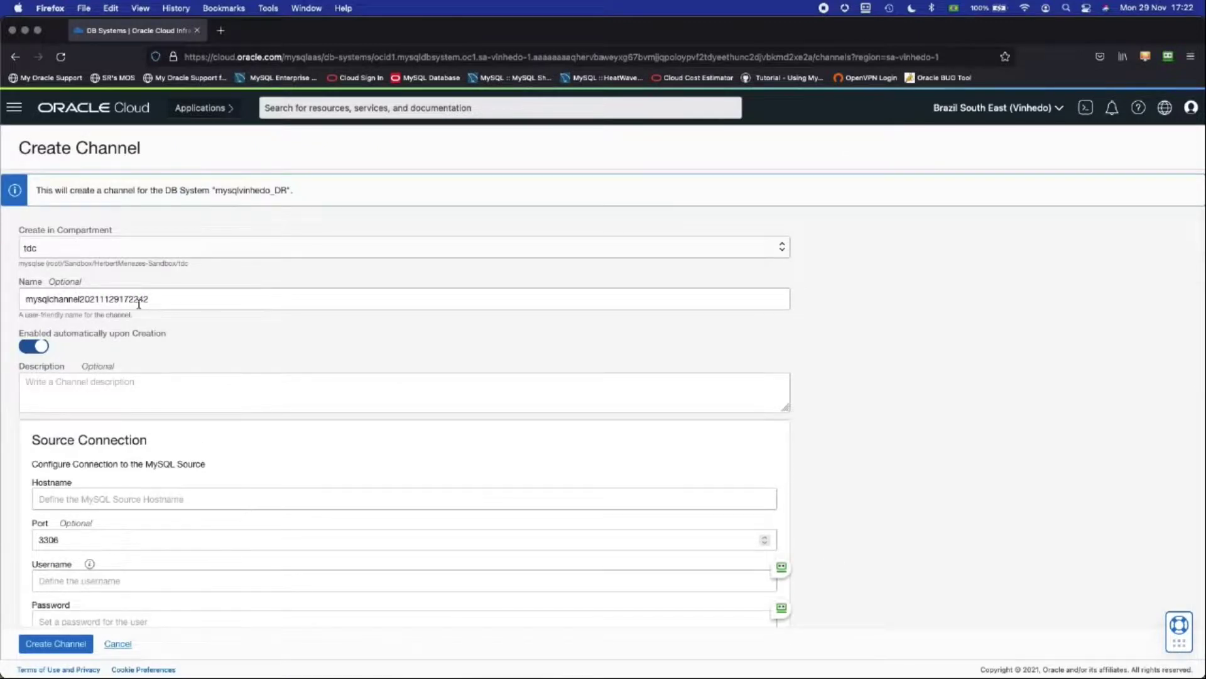
Step: Name the channel channel_DR_SP and enter source hostname 10.0.1.93
drag(146, 299, 2, 295)
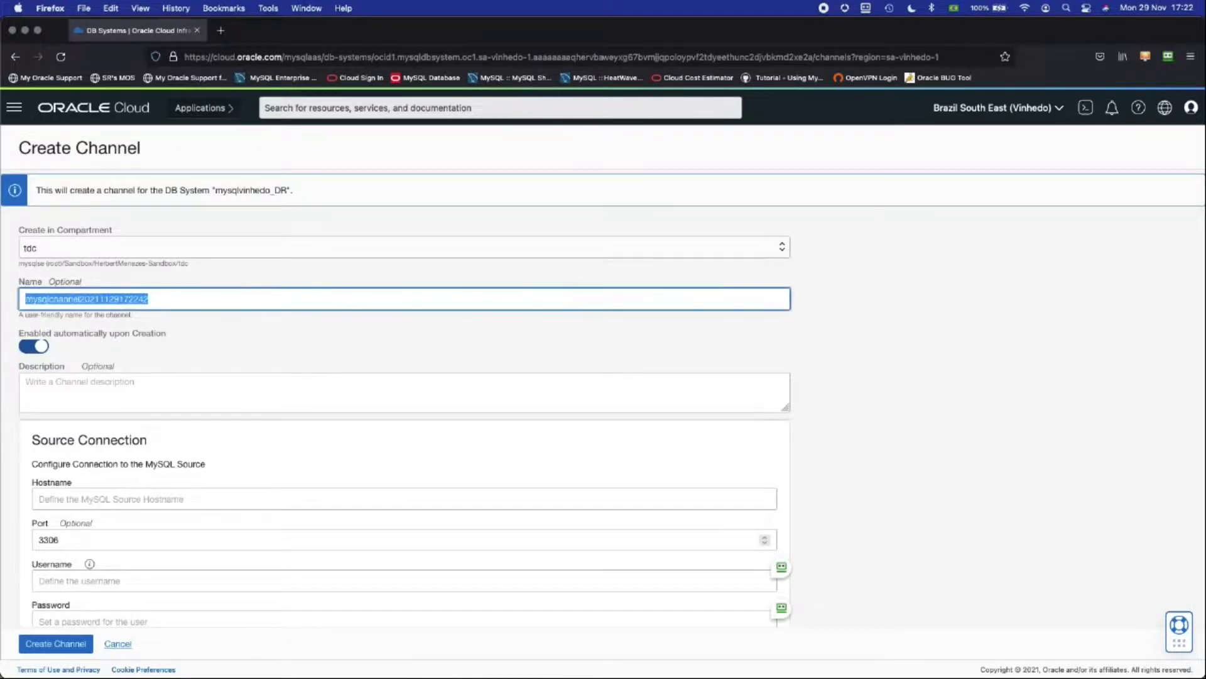
text(channel)
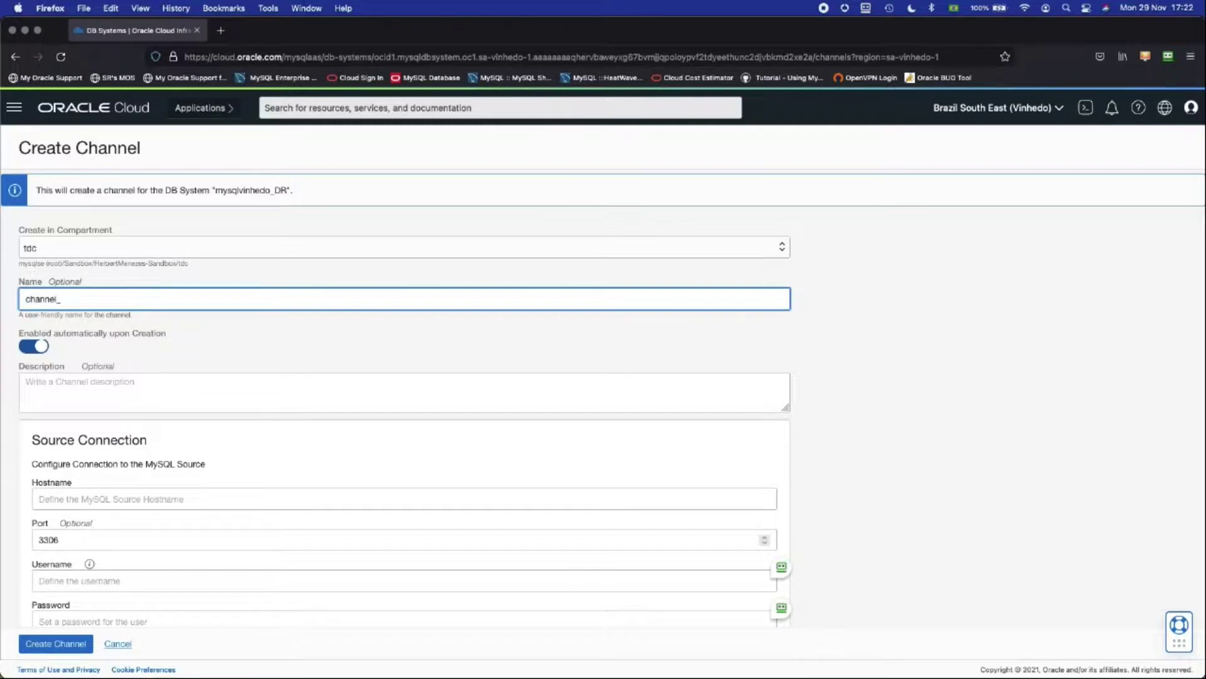
text(_DR_SP)
scroll(120, 323, down, 3)
click(97, 350)
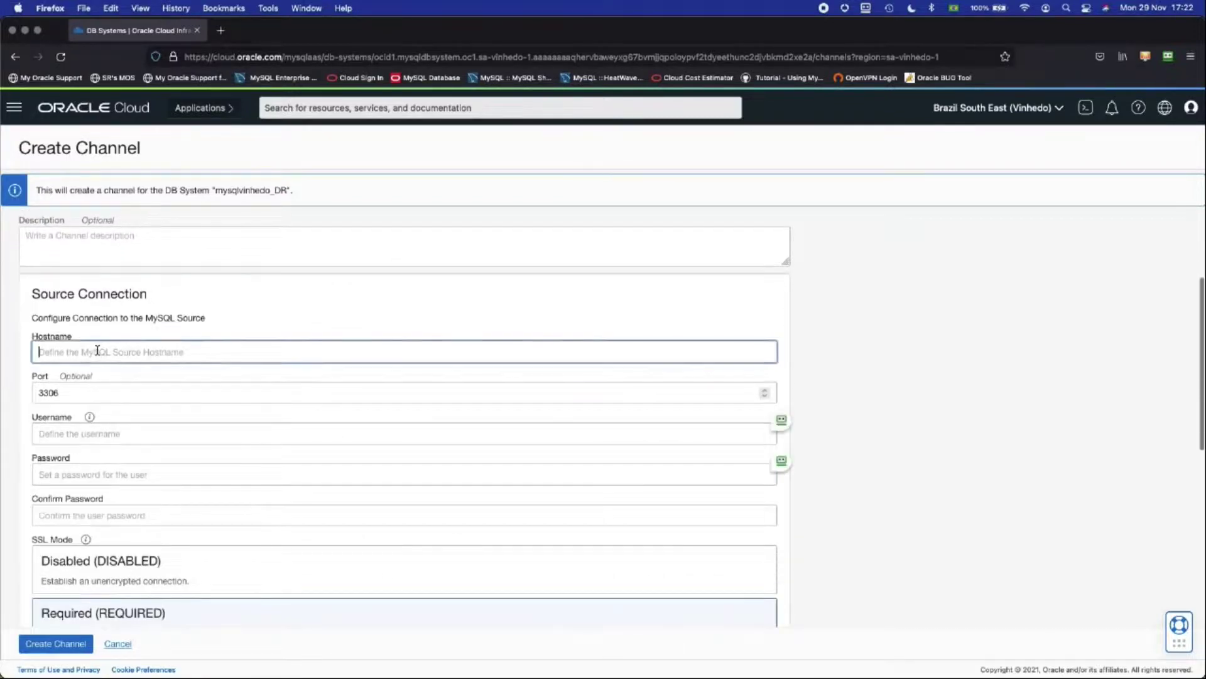
text(10.0.0)
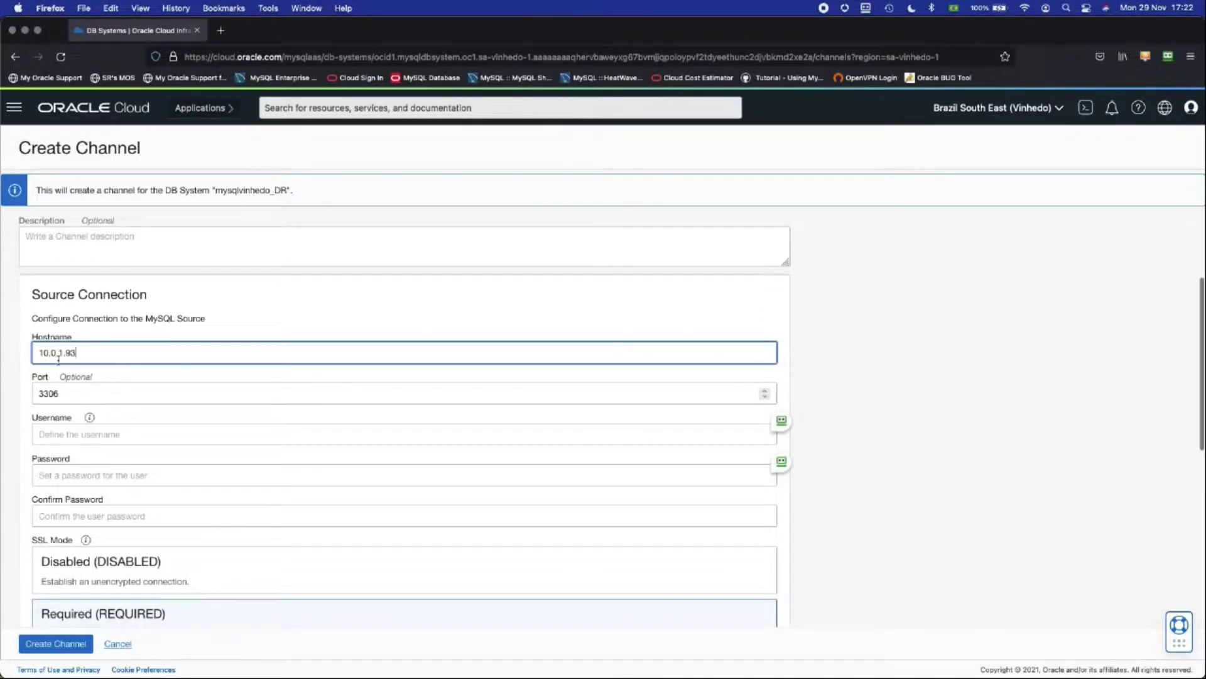
scroll(69, 377, down, 1)
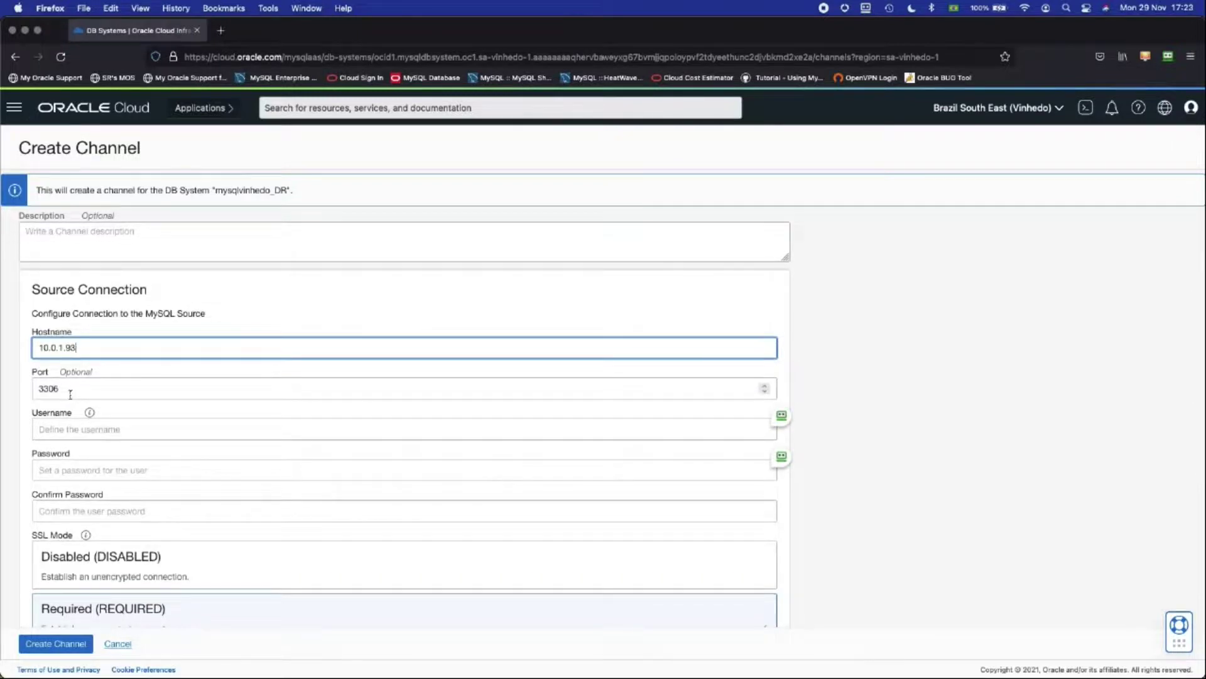
Step: Enter repl_vinhedo, copied from the terminal, as source username and its password twice
click(59, 430)
key(super+Tab)
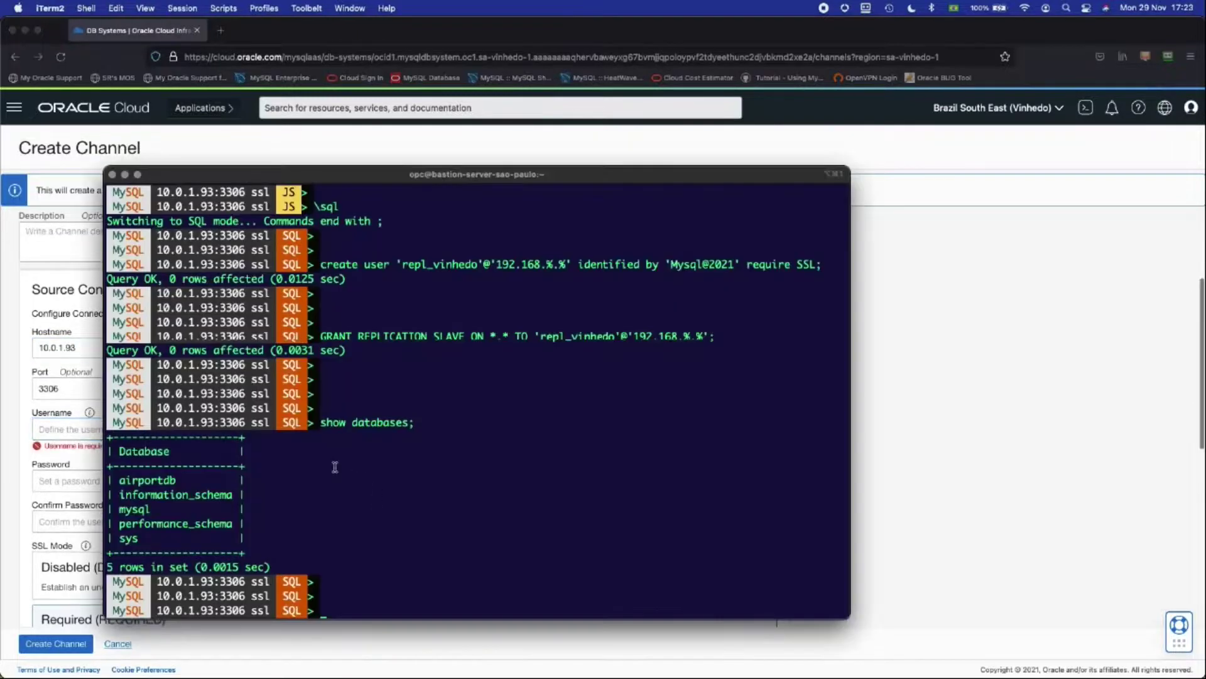
click(550, 337)
double_click(550, 337)
key(super+c)
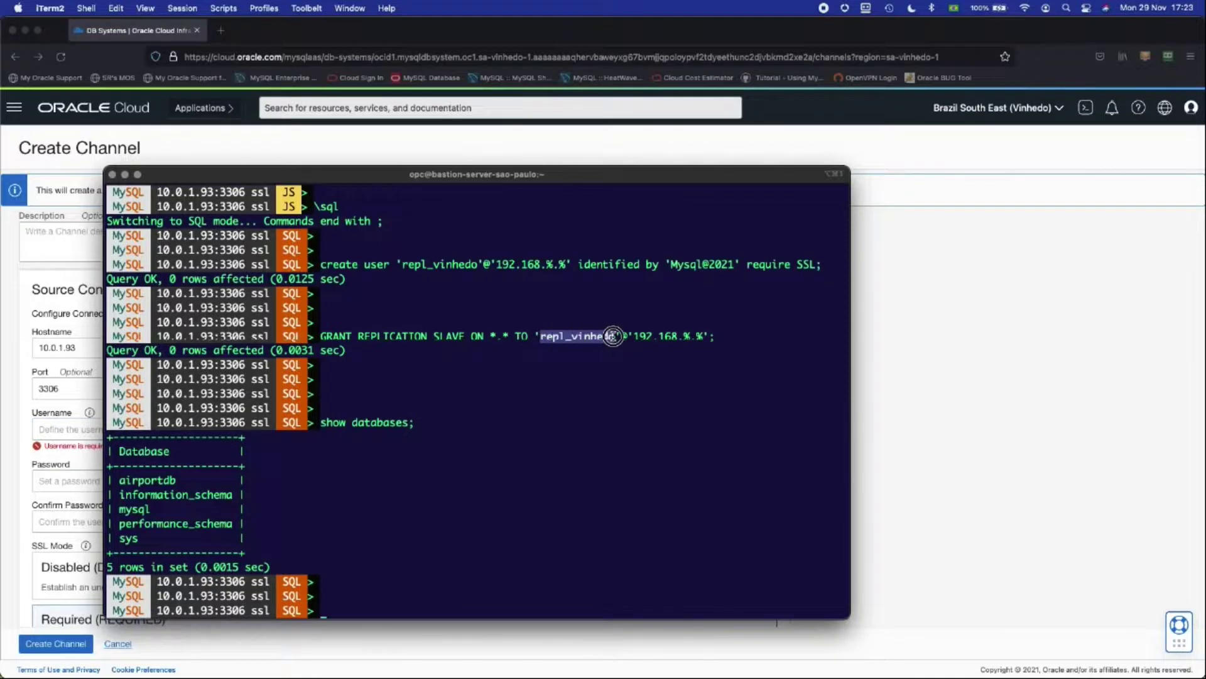
key(super+Tab)
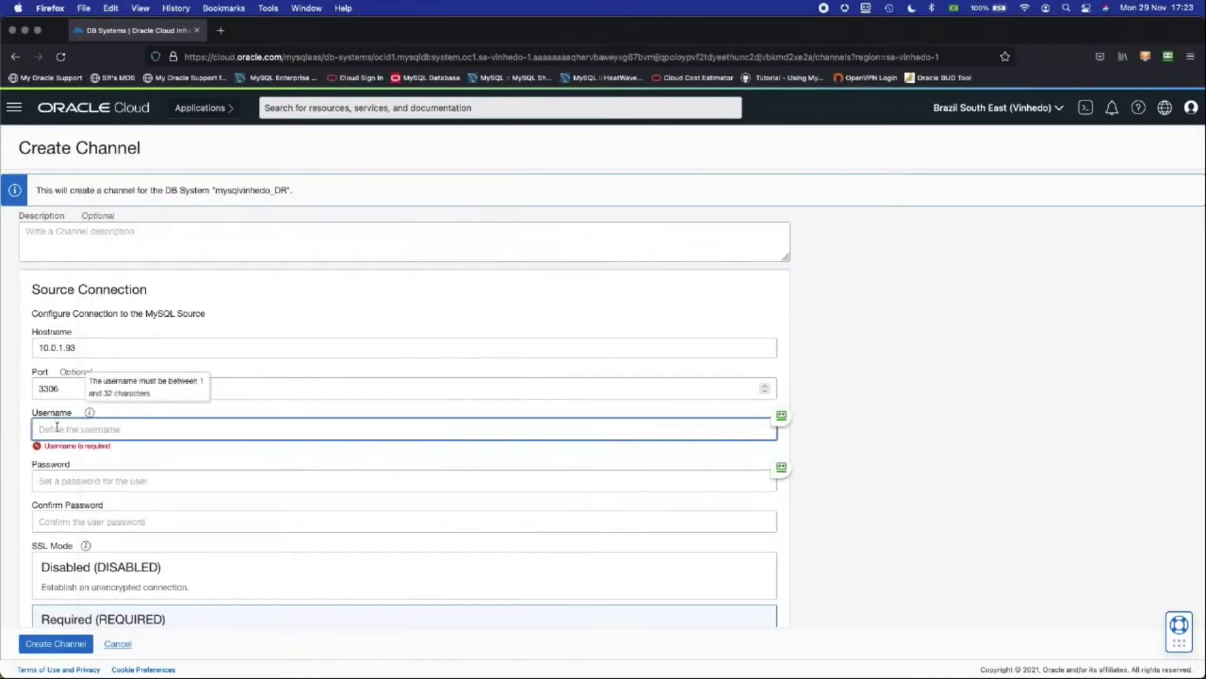
key(super+v)
click(84, 471)
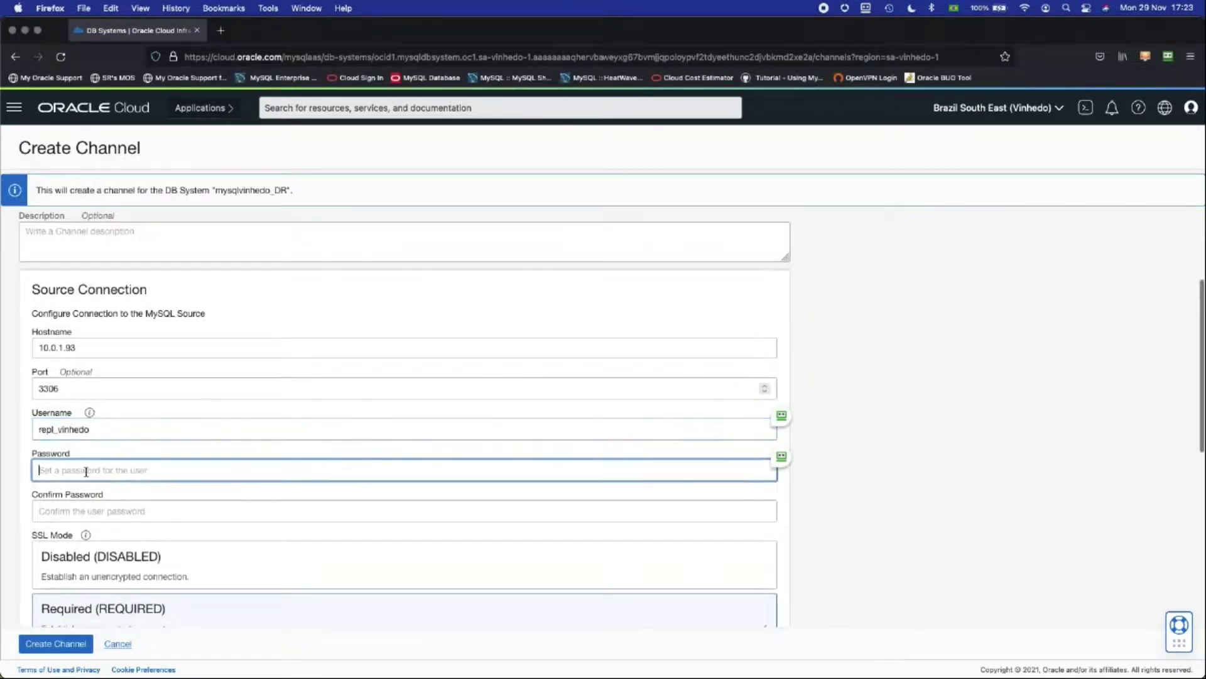
text(******)
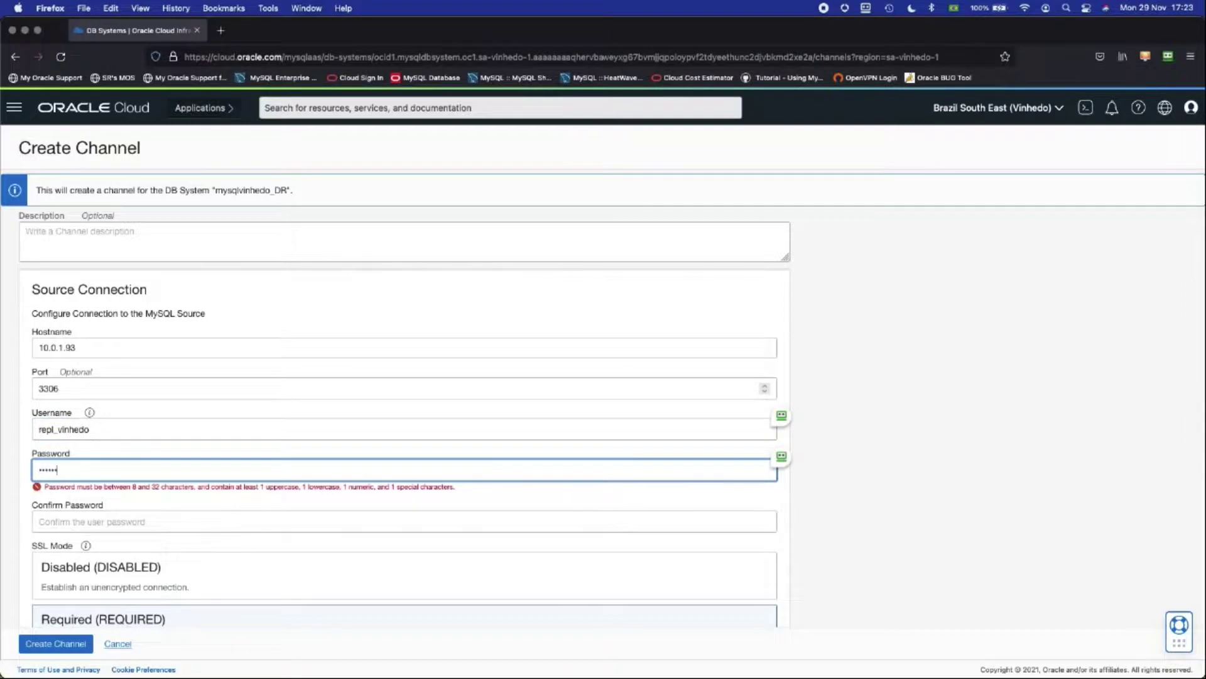
text(****)
click(88, 510)
text(*****)
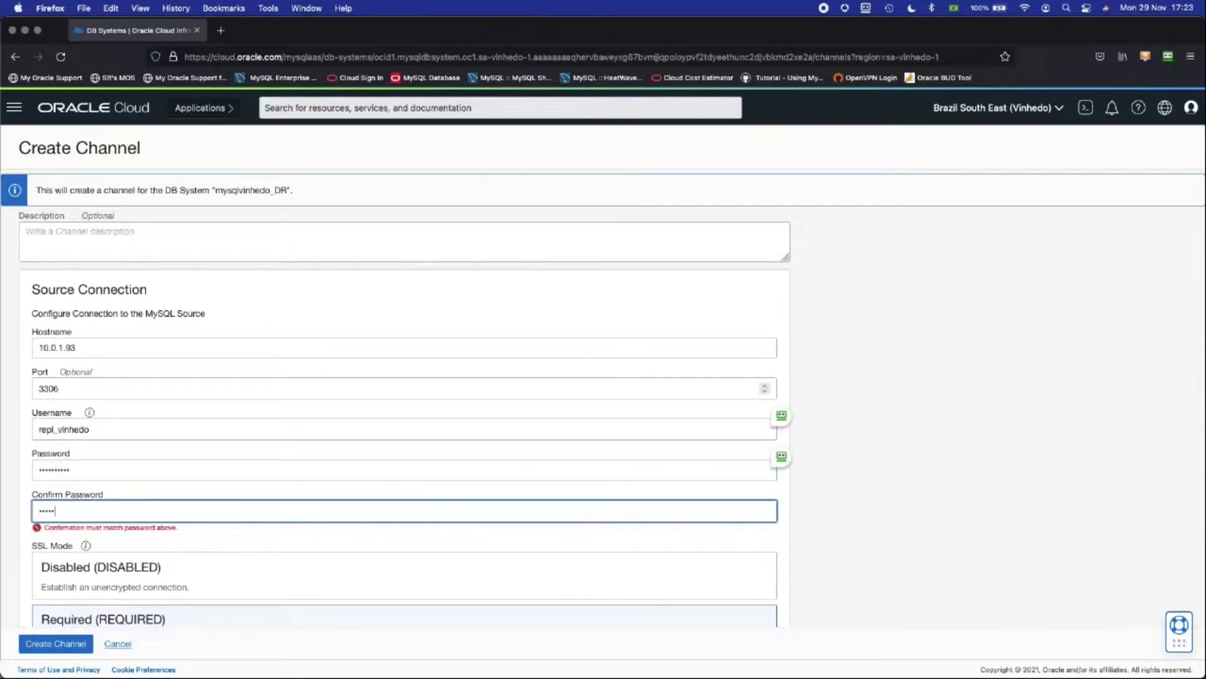
text(*****)
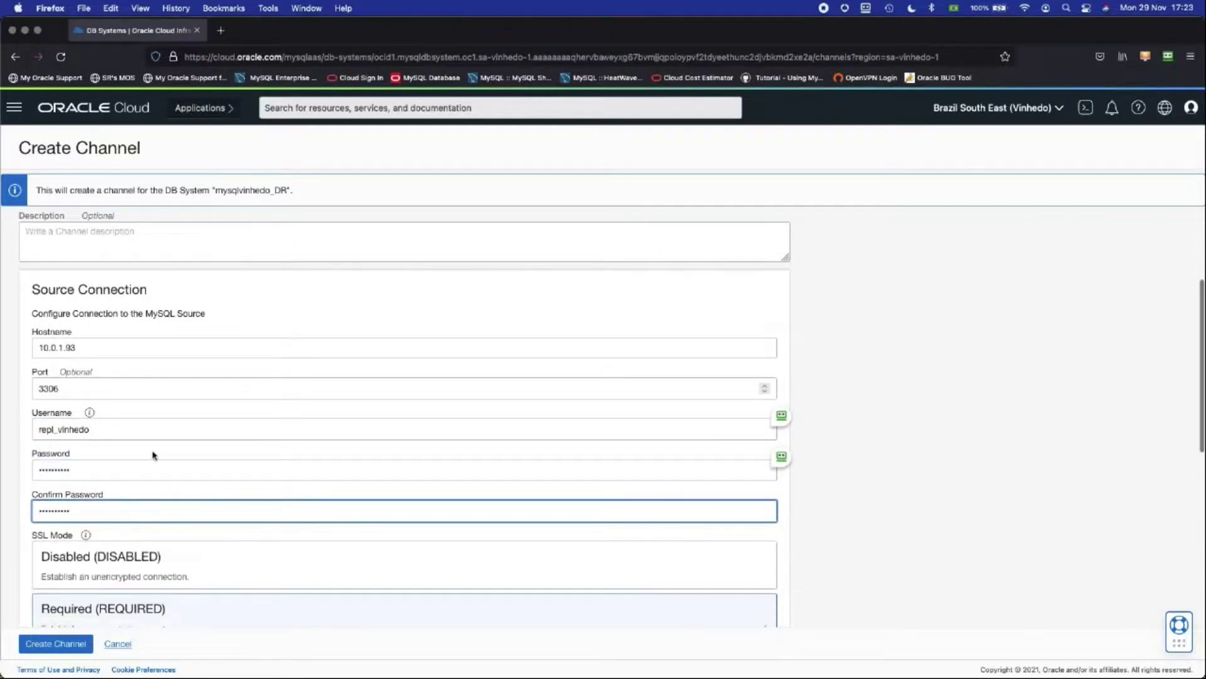
Step: Set SSL mode to Required and create the replication channel
scroll(153, 455, down, 5)
click(158, 398)
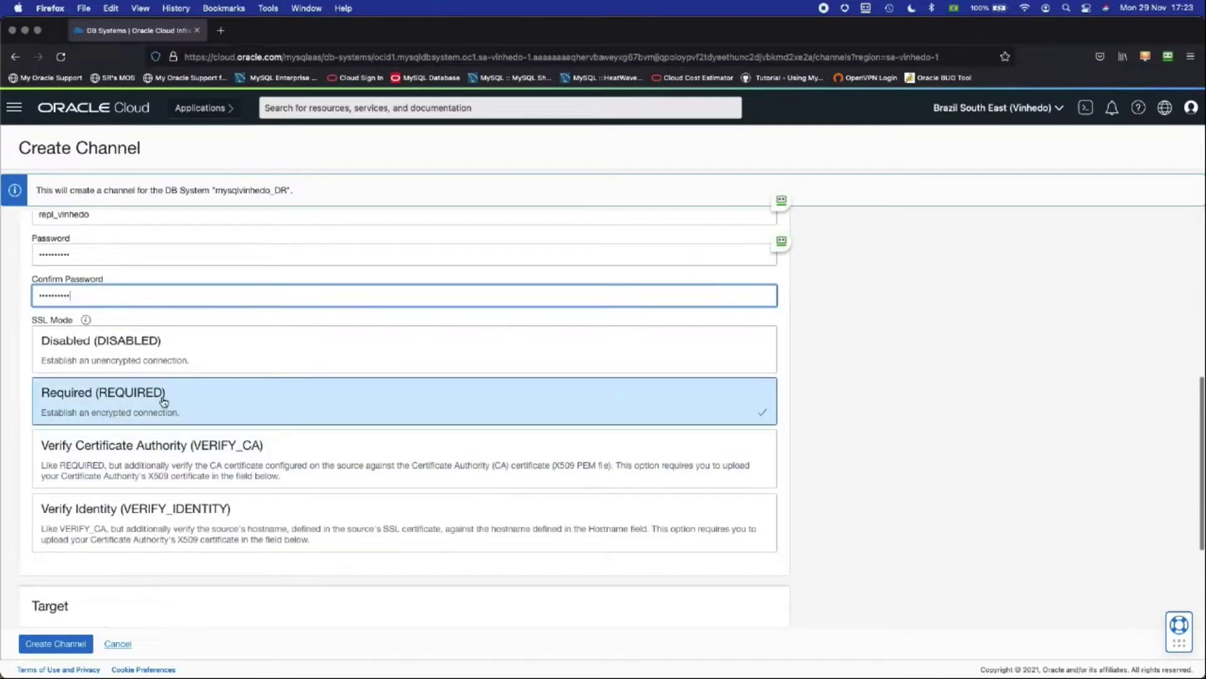
scroll(164, 402, down, 3)
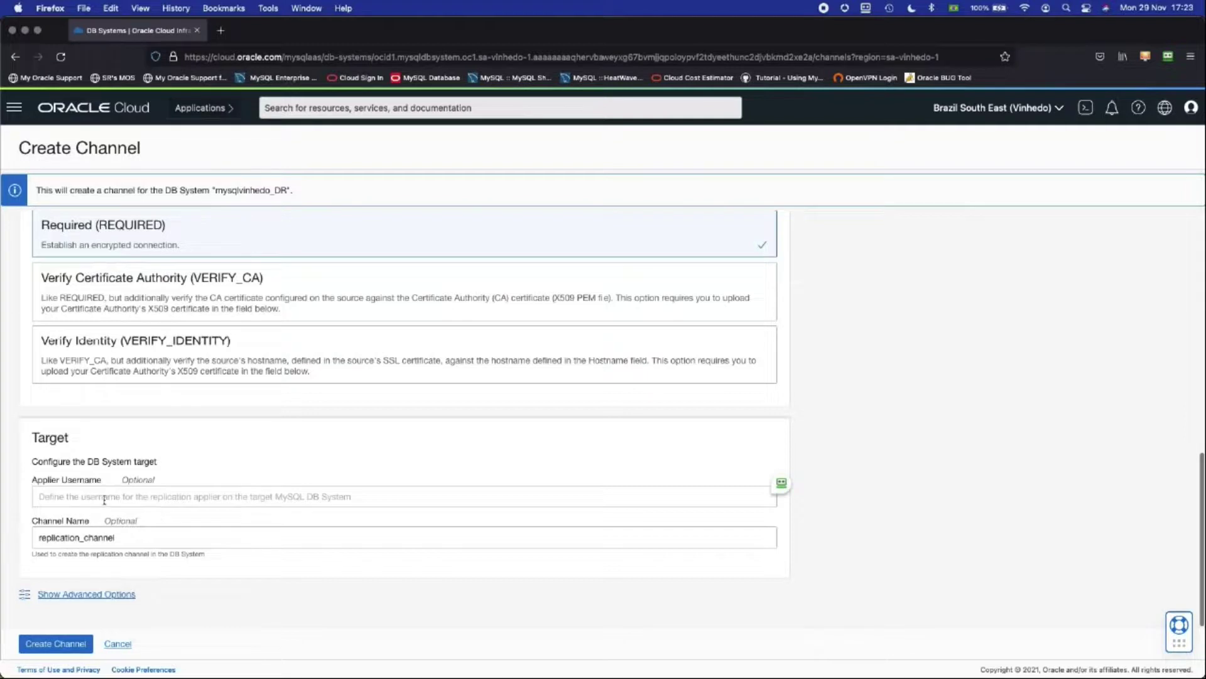
click(61, 649)
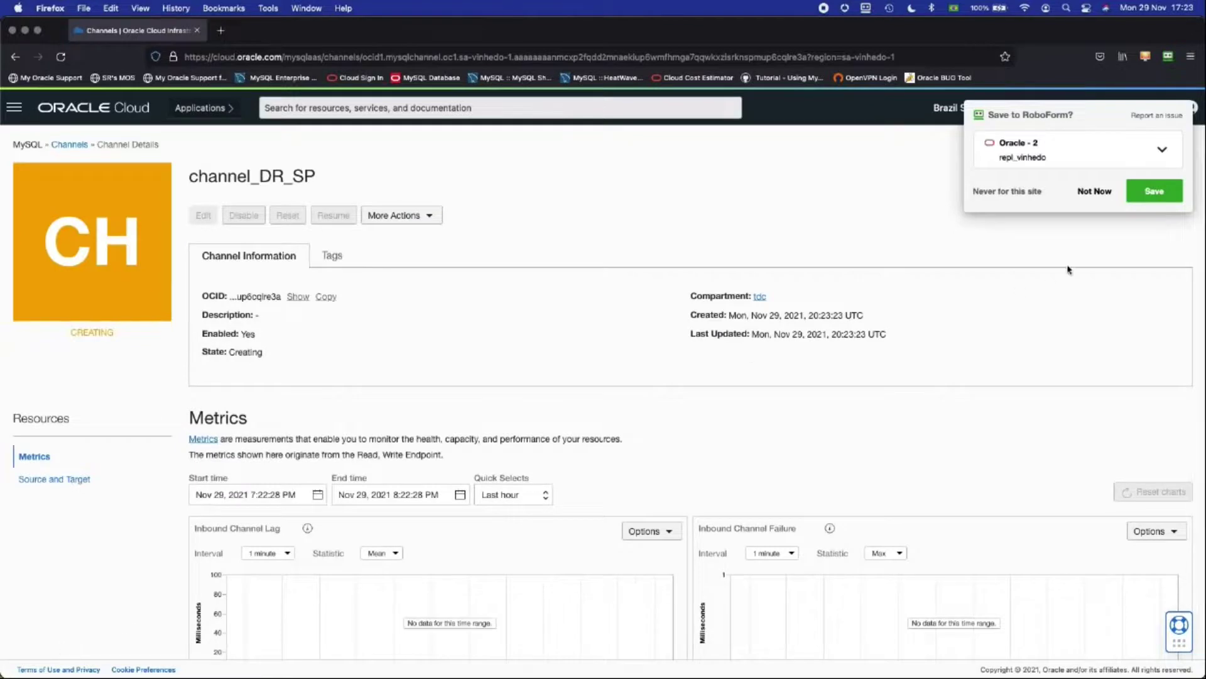
Step: Dismiss the RoboForm prompt, review channel_DR_SP's Source and Target settings, then switch to PowerPoint
click(1095, 191)
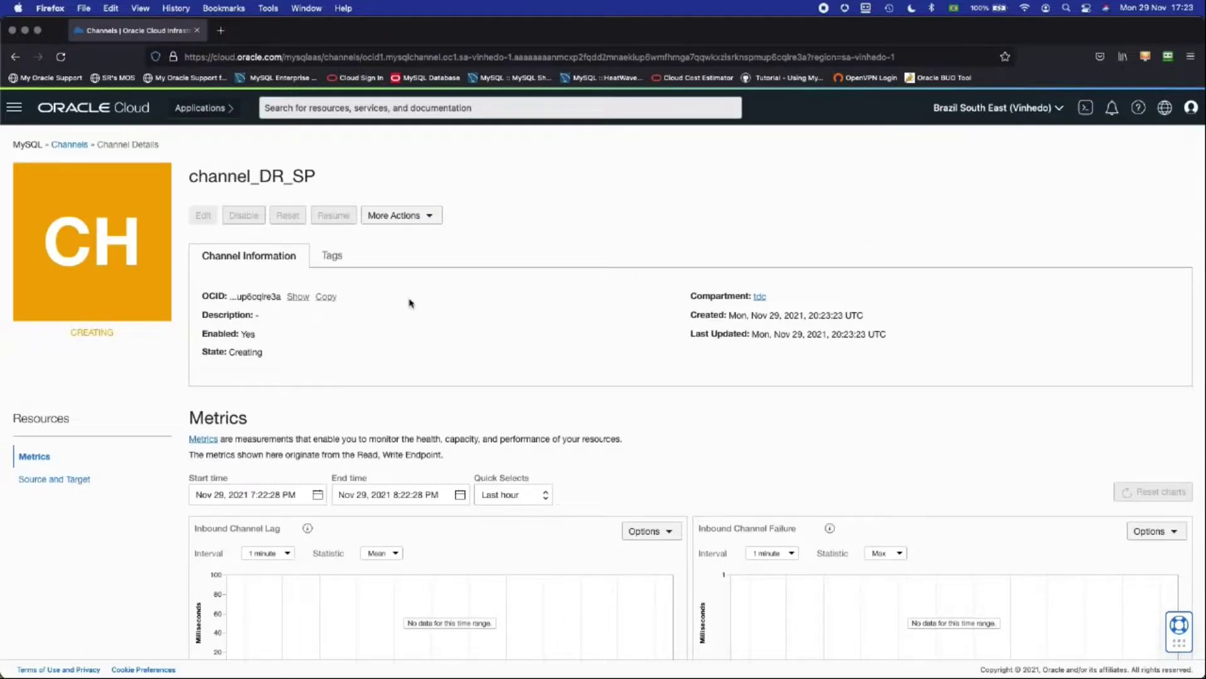
scroll(410, 303, down, 2)
scroll(411, 303, up, 2)
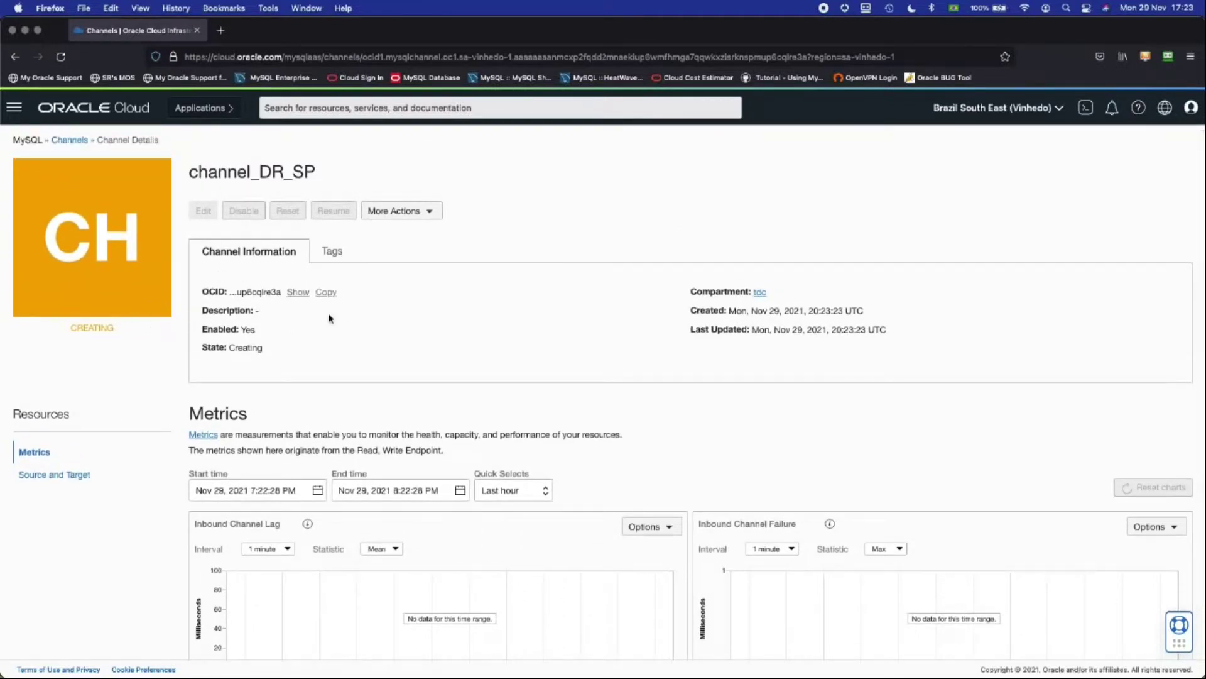
scroll(330, 319, up, 1)
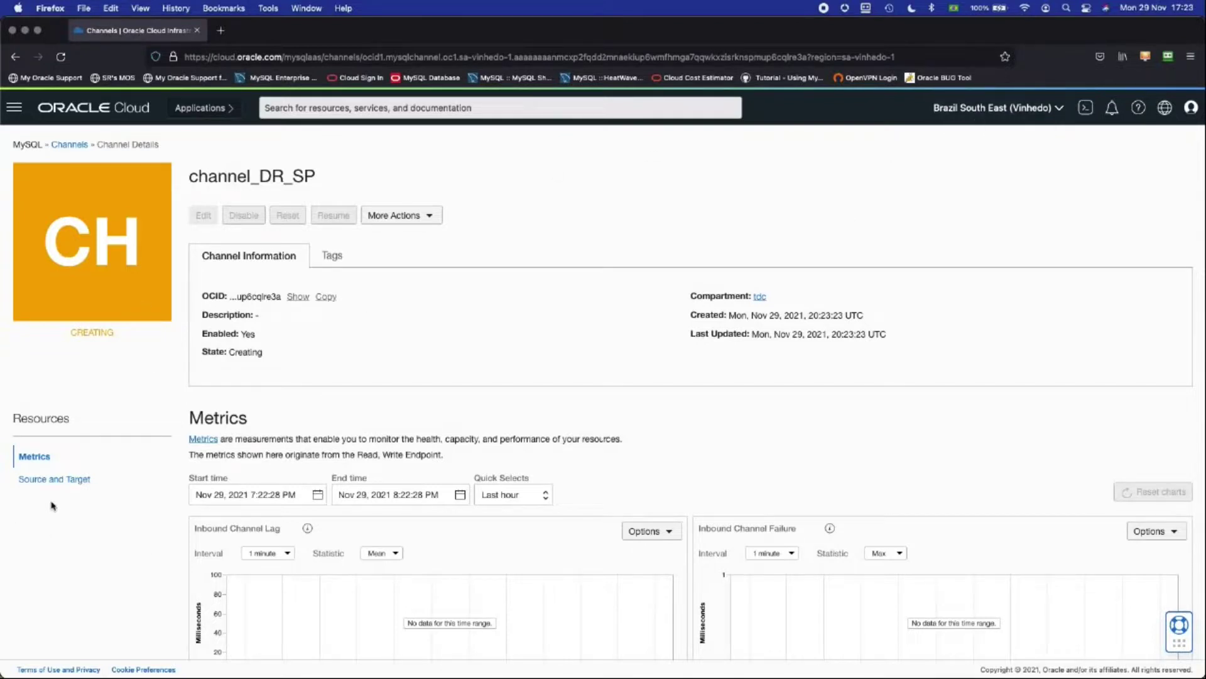
click(73, 479)
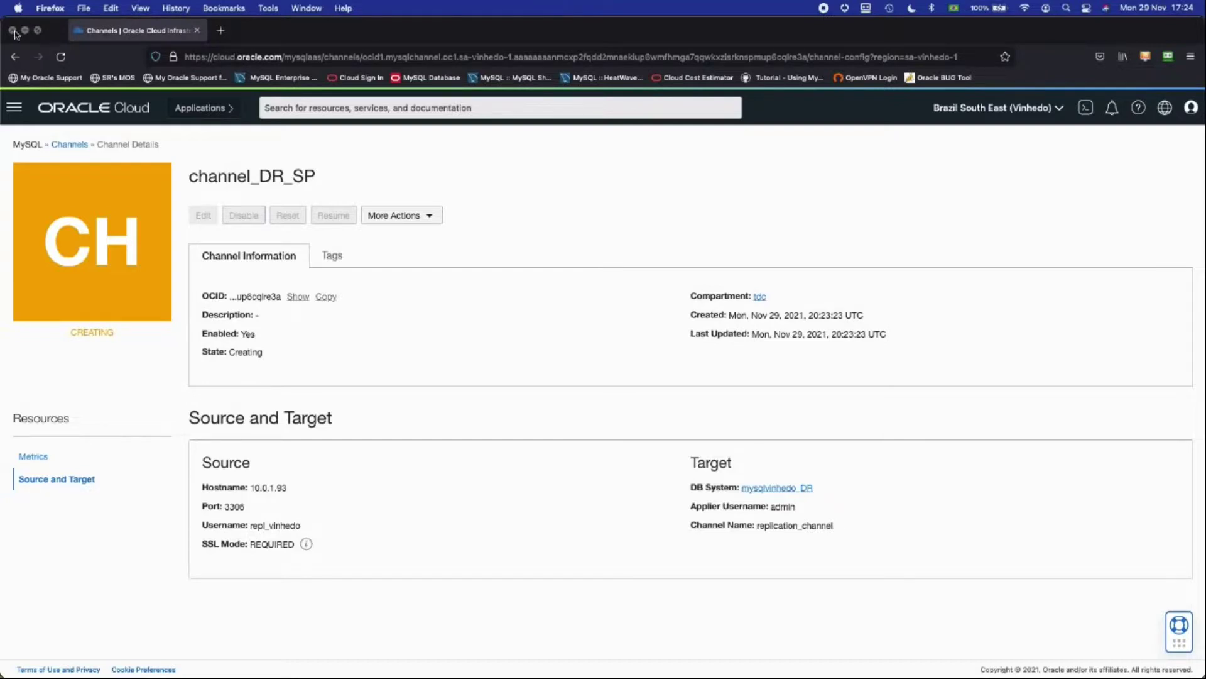
key(super+Tab)
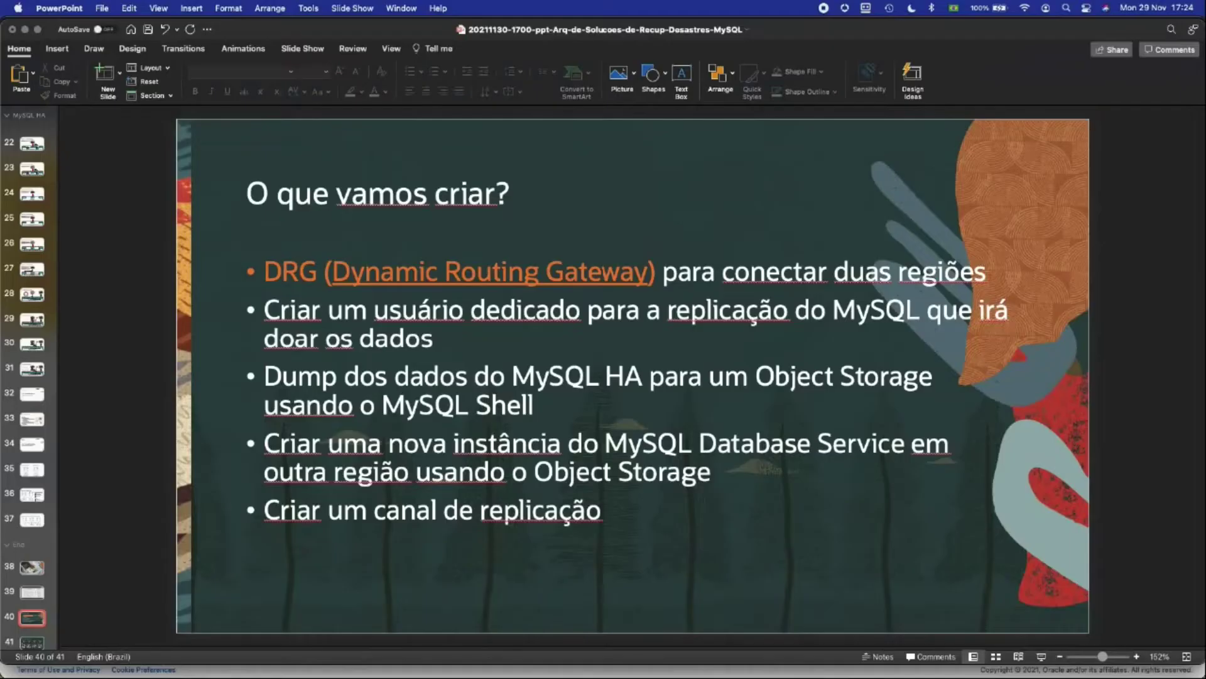